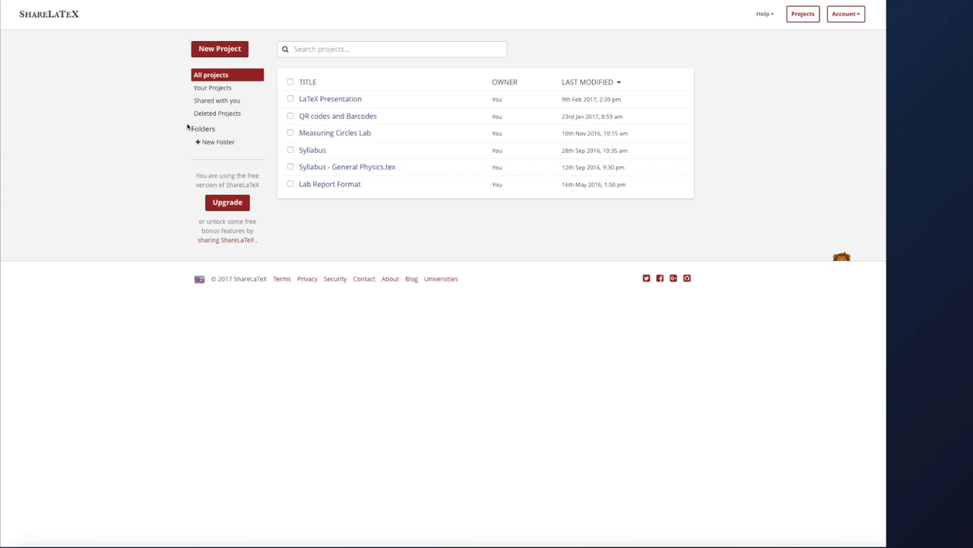
Create a new blank project named "Sample Project"
click(223, 49)
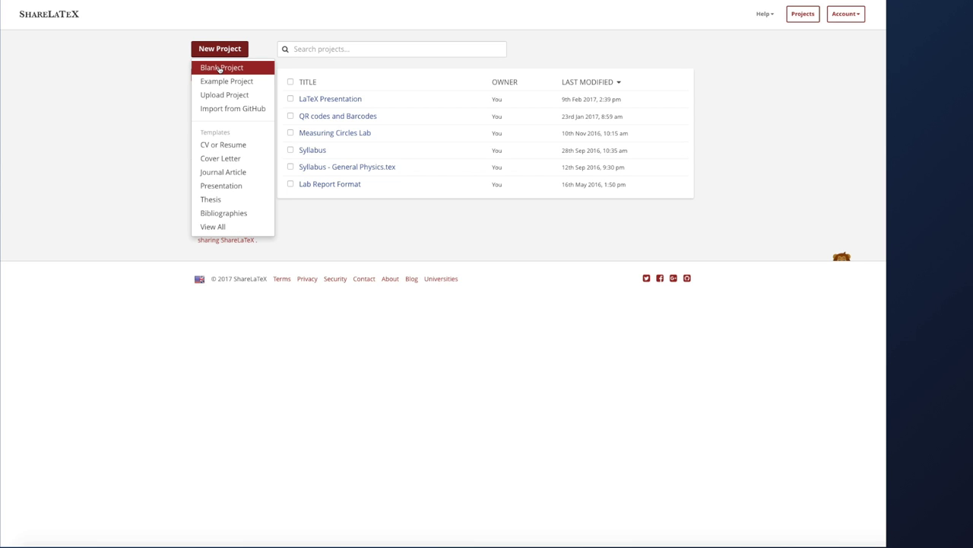
click(220, 68)
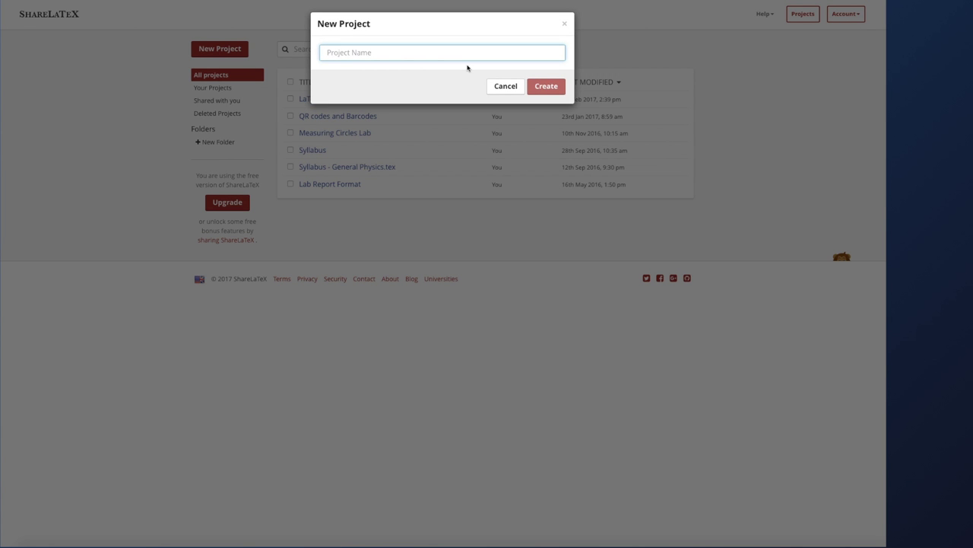
text(Sample Project)
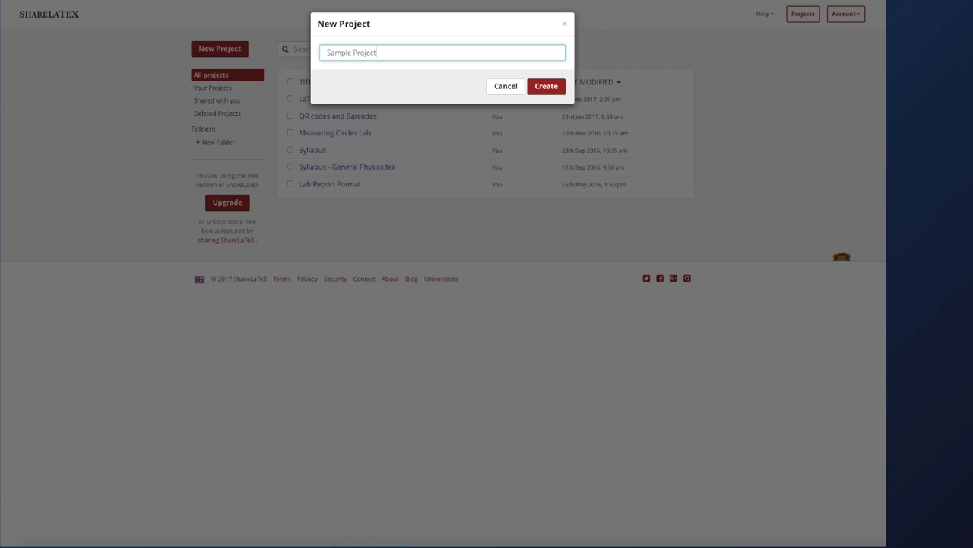
click(548, 86)
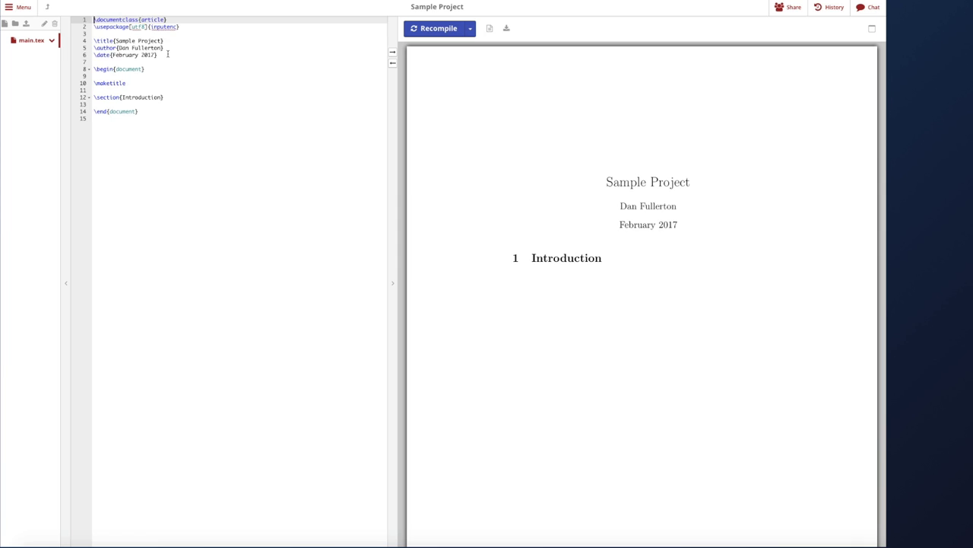
Strip the template source down to the article document class and an empty document environment
key(ctrl+z)
key(ctrl+z)
key(ctrl+z)
key(ctrl+z)
key(ctrl+z)
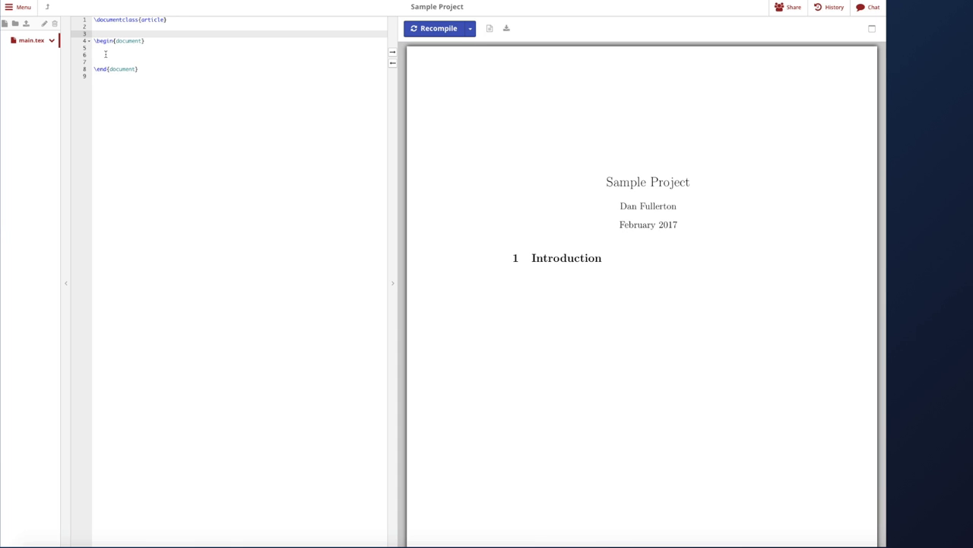
Write the sample command syntax \NameofCommand[options]{arguments} in the document body and delete it again
click(103, 54)
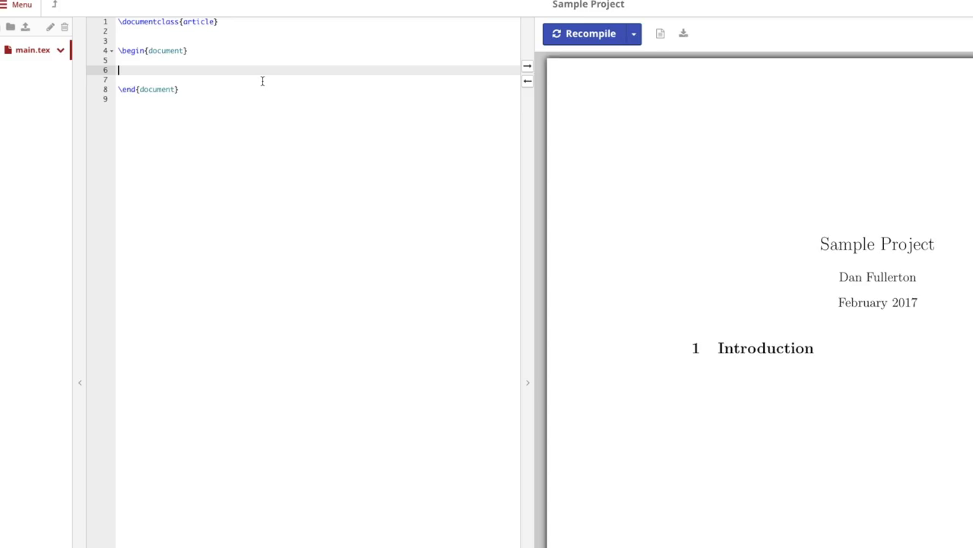
text(\Na)
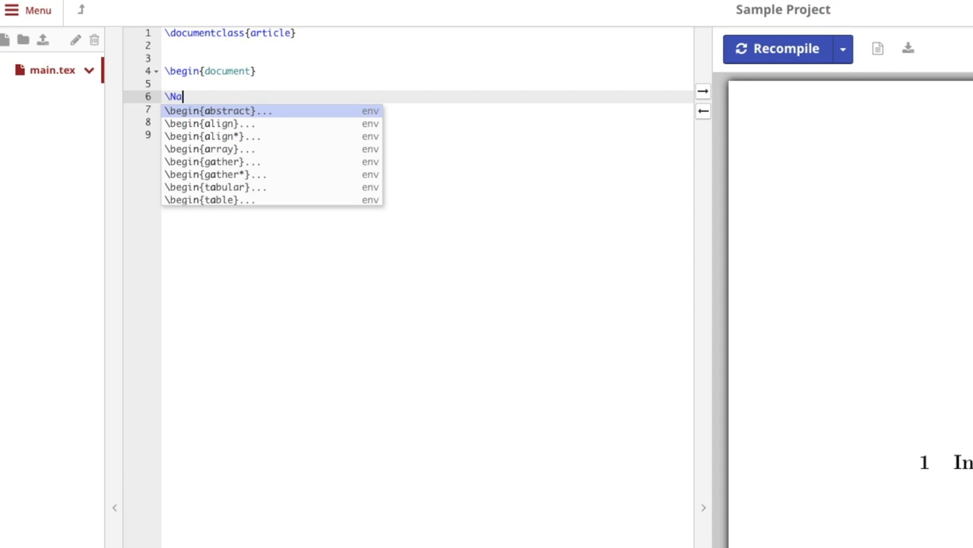
text(meofCommand)
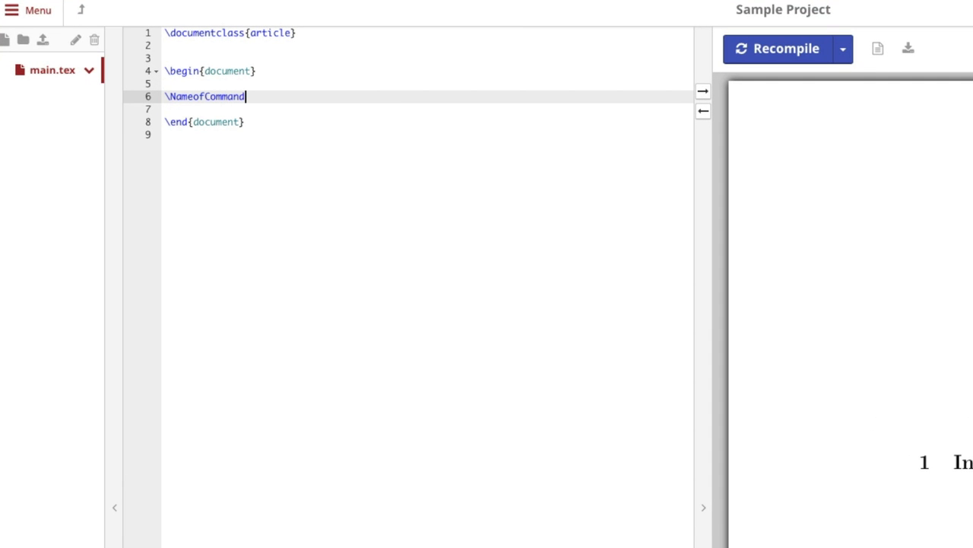
text([options]{argum)
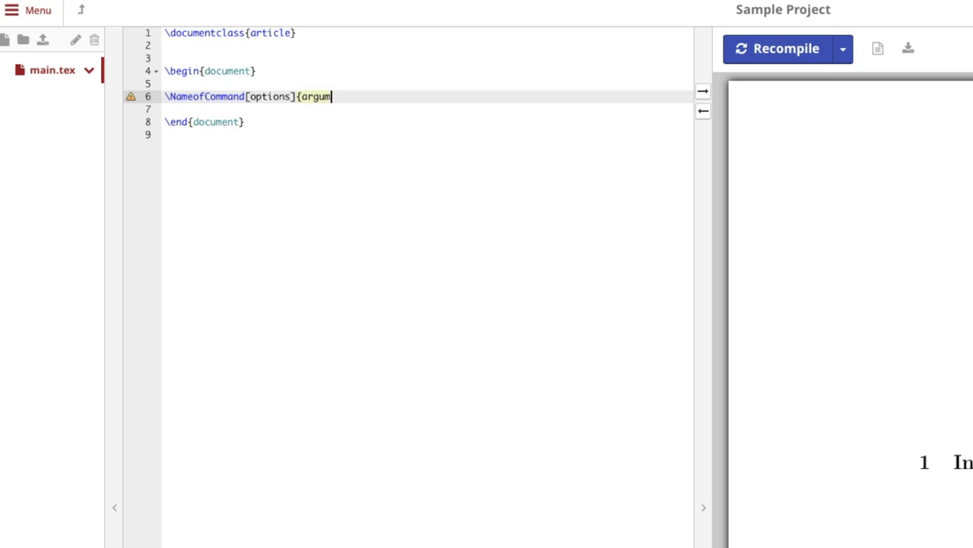
text(ents})
drag(378, 97, 165, 97)
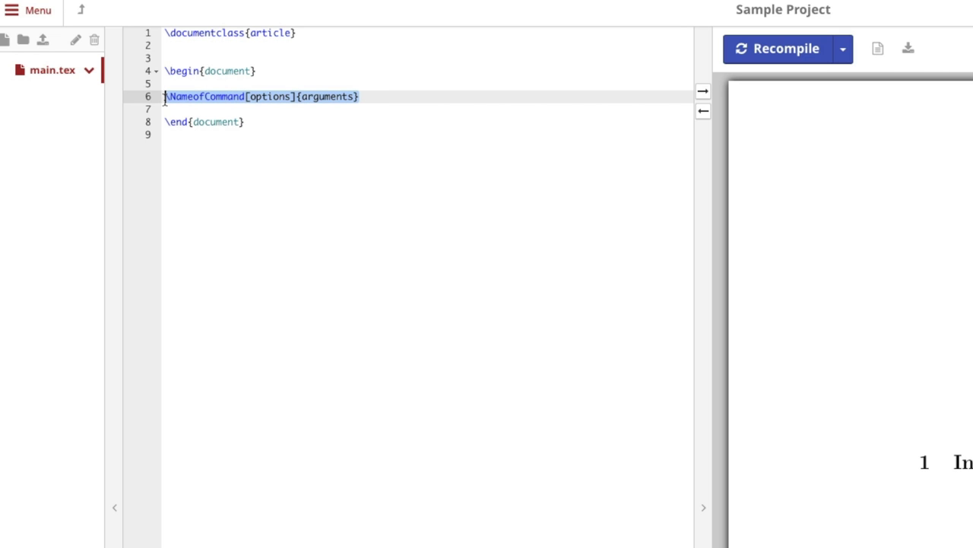
key(BackSpace)
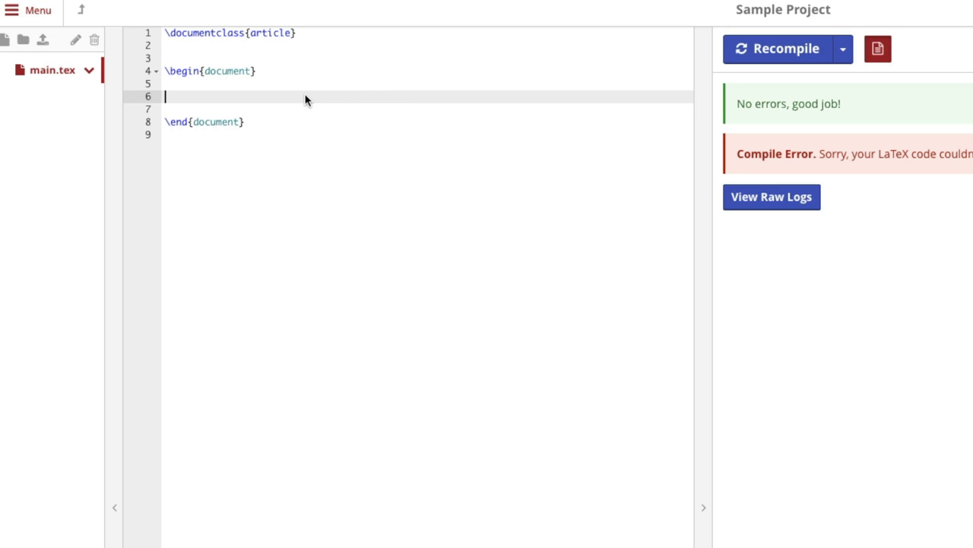
Write in the document body "This is plain text. Paragraphs are delimited with a space between lines of code. I'll keep this going by adding another sentence."
text(This is plain text)
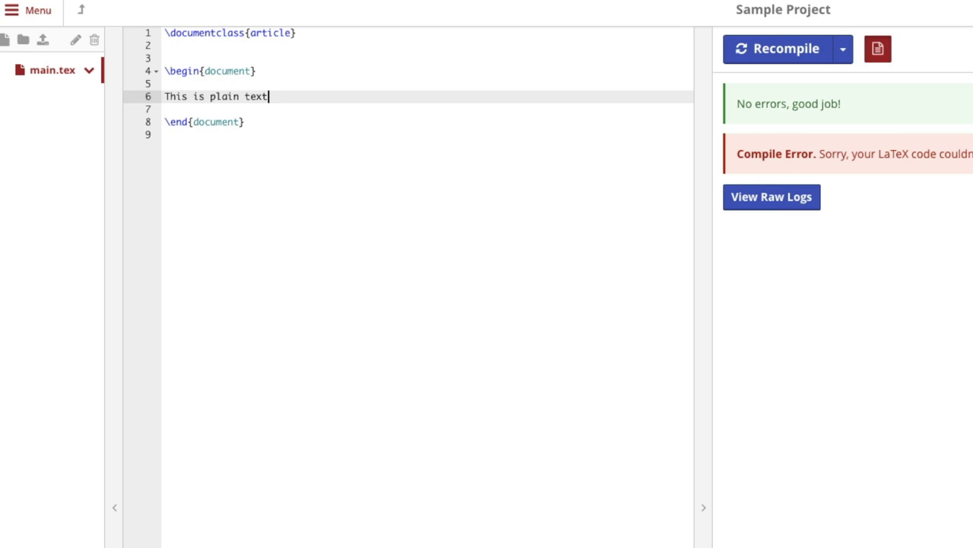
text(.  Paragraphs are de)
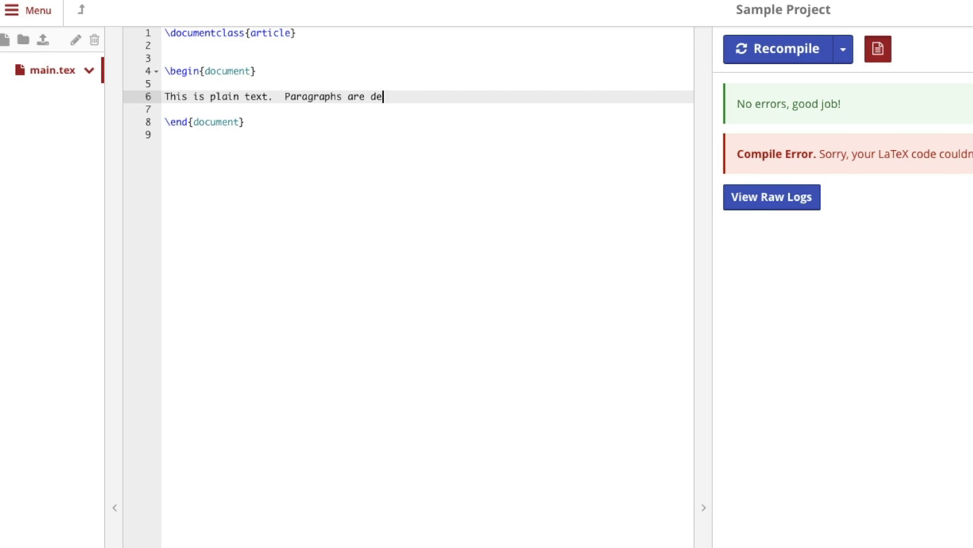
text(limited with a spac)
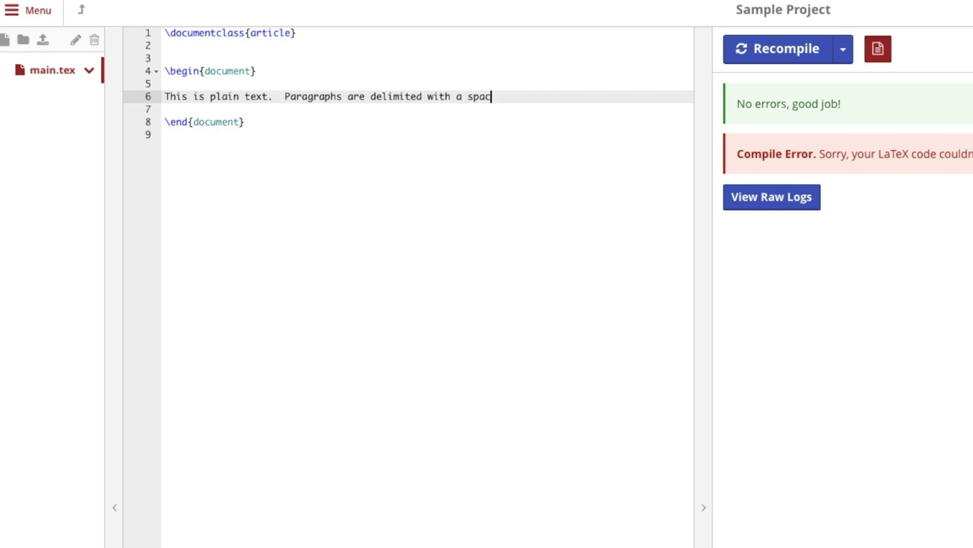
text(e between lines of c)
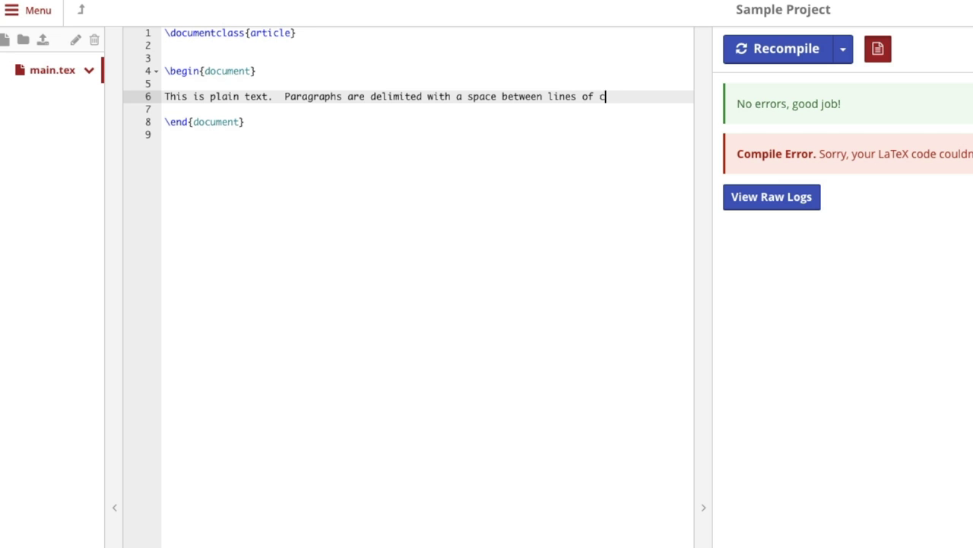
text(ode.  I'll keep this going by adding another sentenc)
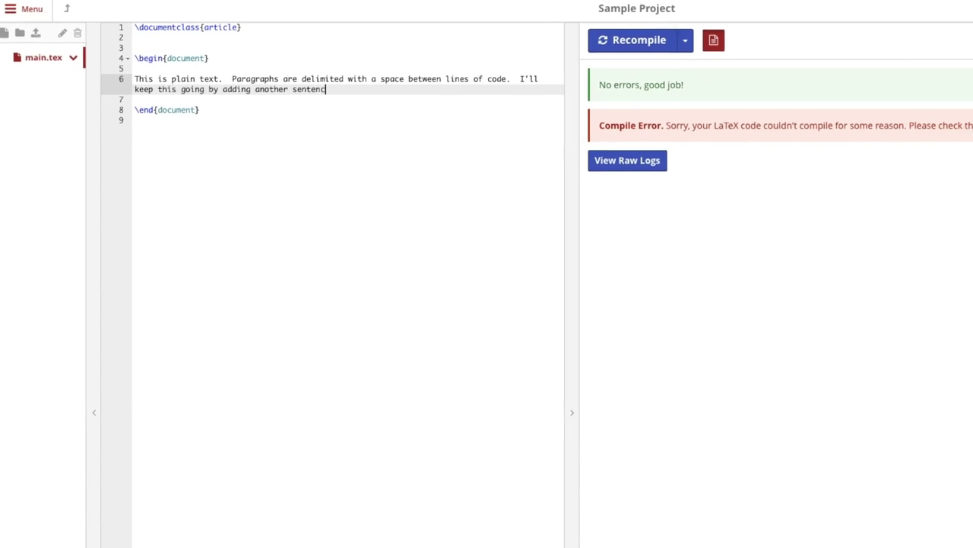
text(e.)
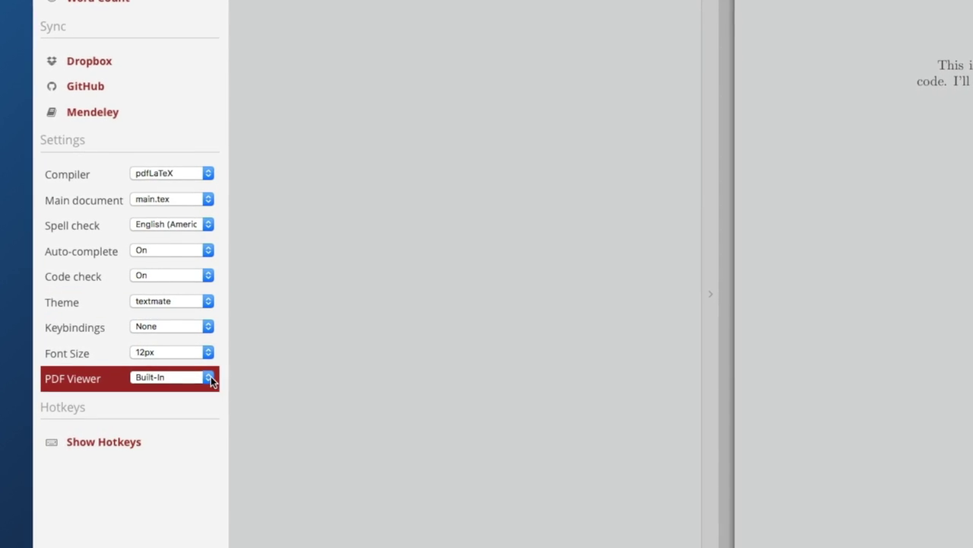
Look at the available PDF Viewer options in the project settings and return to the editor
click(196, 382)
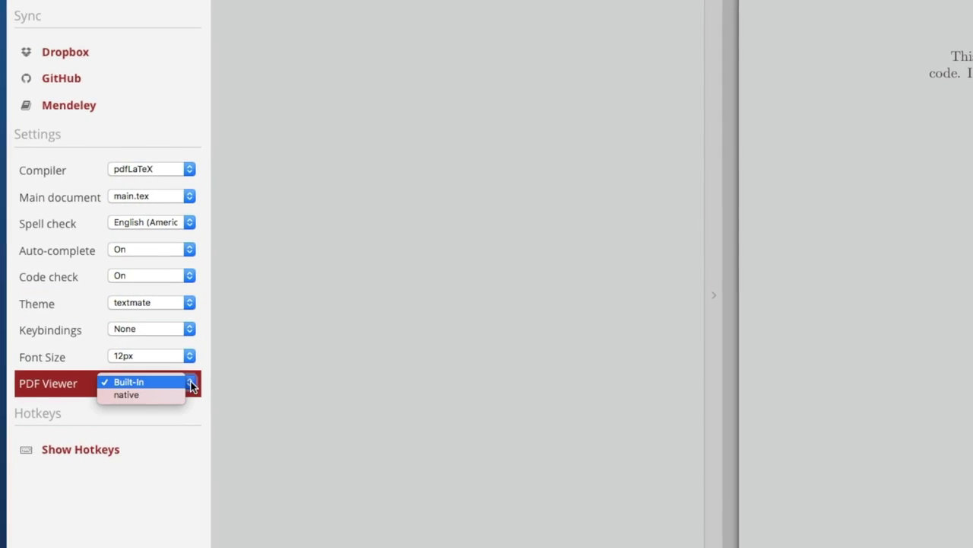
click(362, 351)
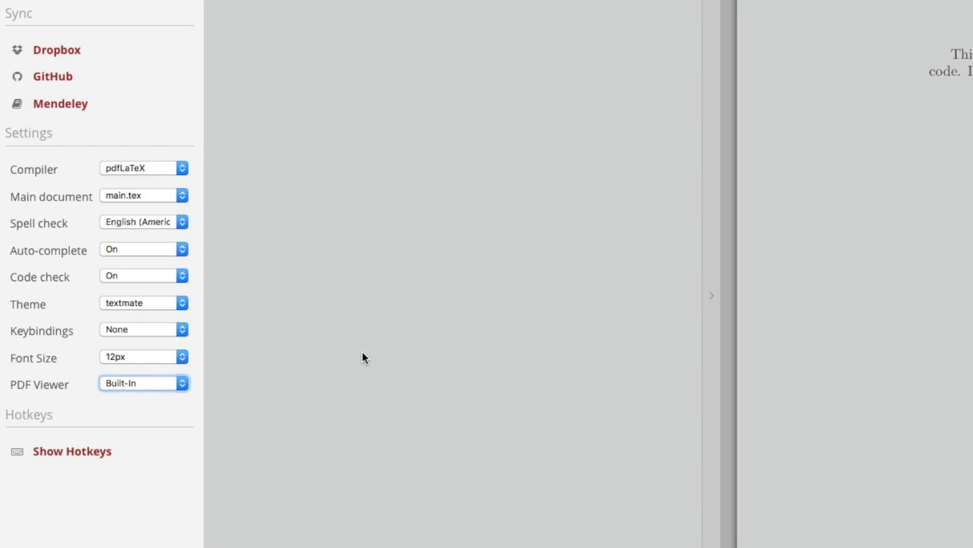
click(362, 350)
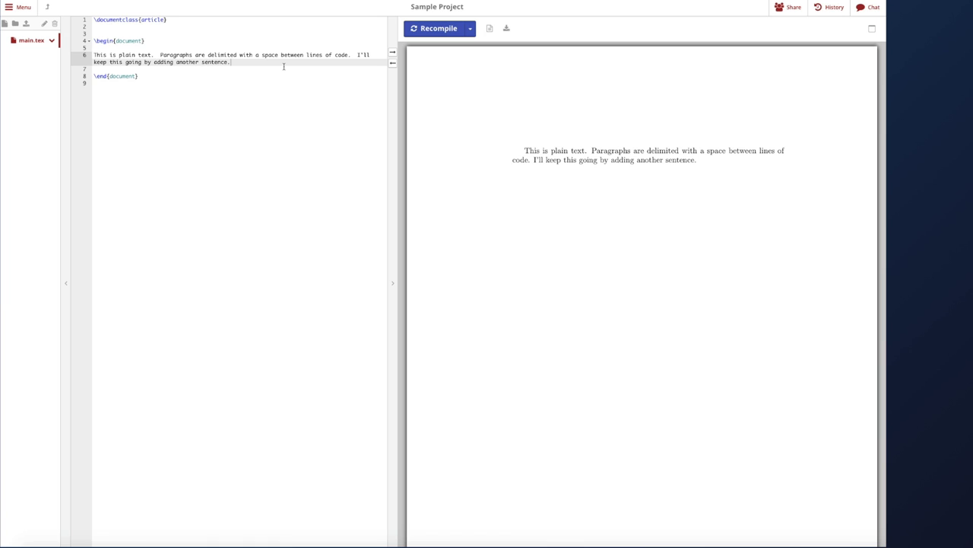
Add the paragraph "This is my second paragraph. It's not quite as exciting as the first, but it gets the job done." and recompile
key(Down)
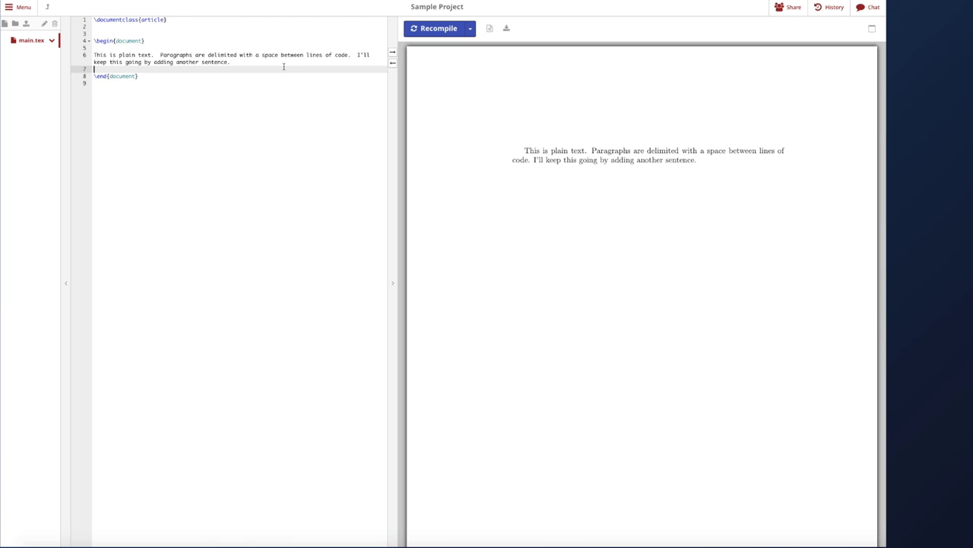
key(Return)
key(Return)
key(Up)
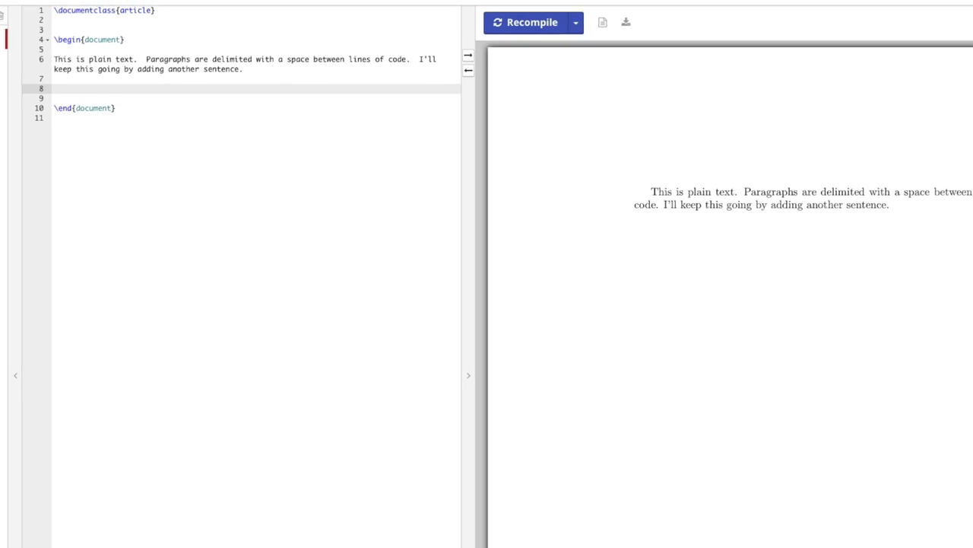
text(This is my second para)
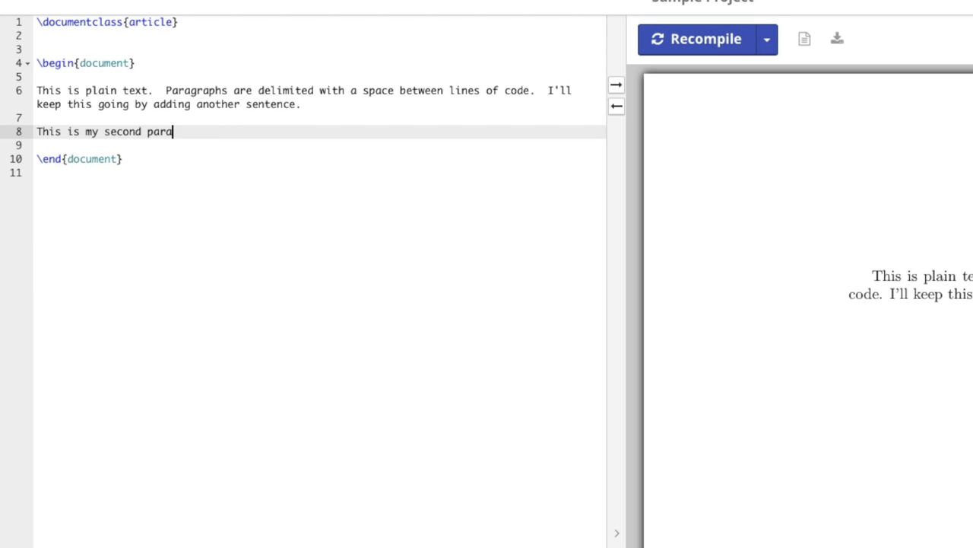
text(graph.  It's not quite)
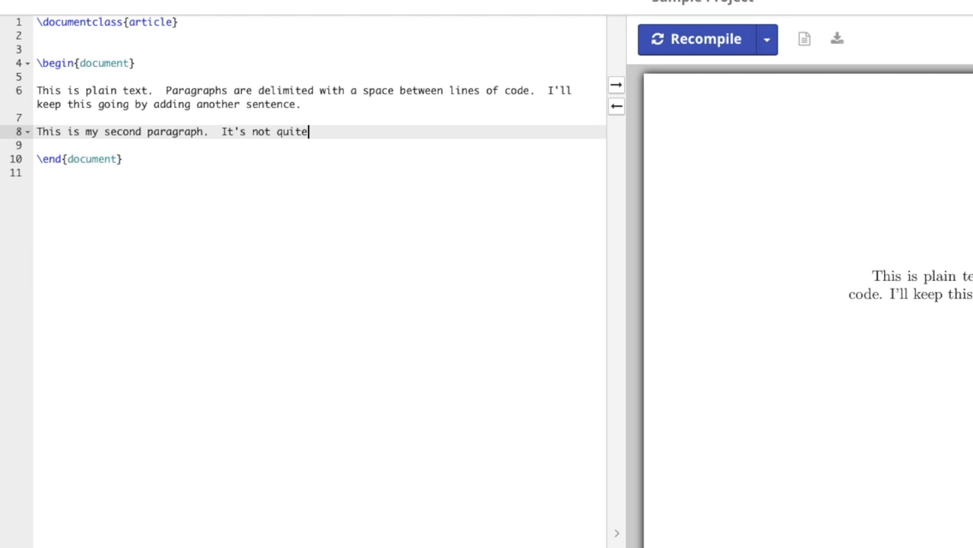
text( as exciting as the first, but it gets the job done.)
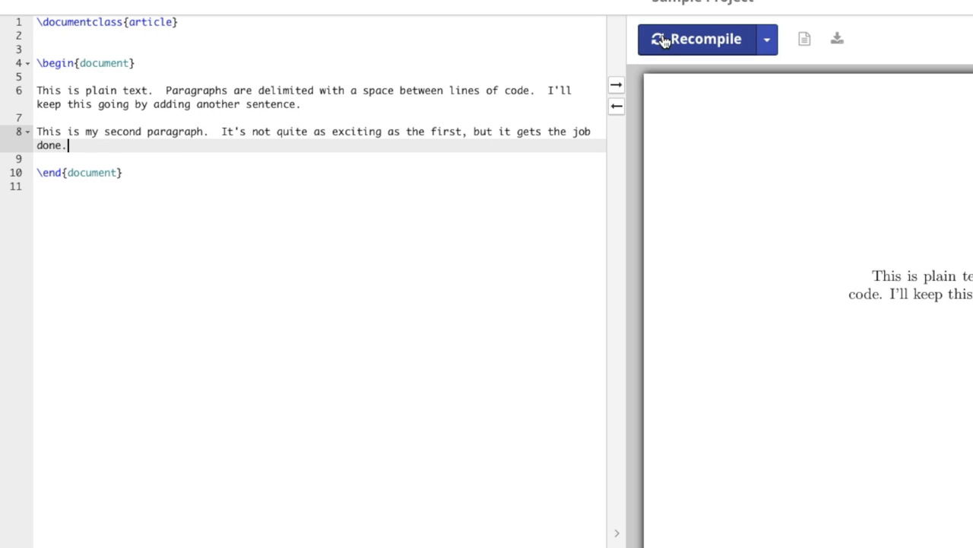
click(689, 39)
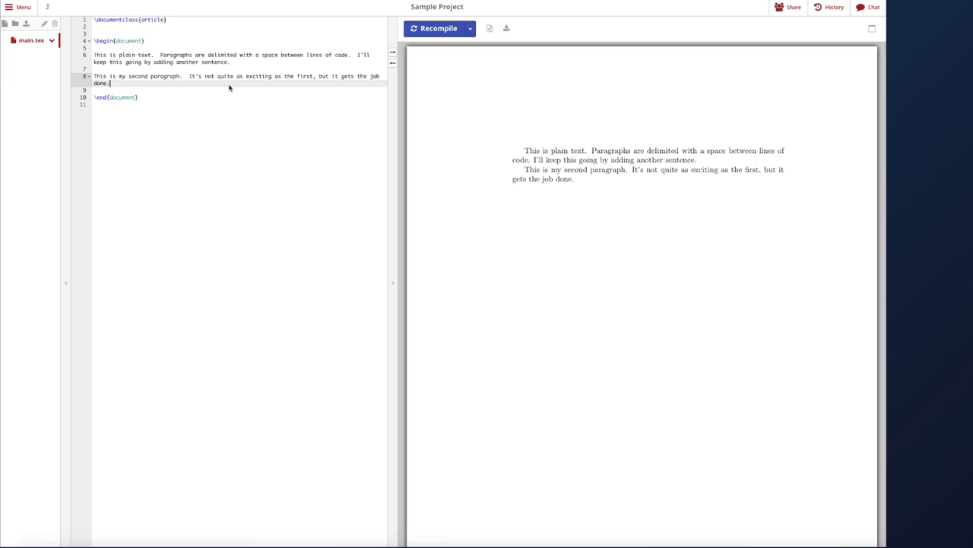
Add a \noindent paragraph reading "This is my third paragraph. It's short, cute, and not indented." and recompile
key(Return)
key(Return)
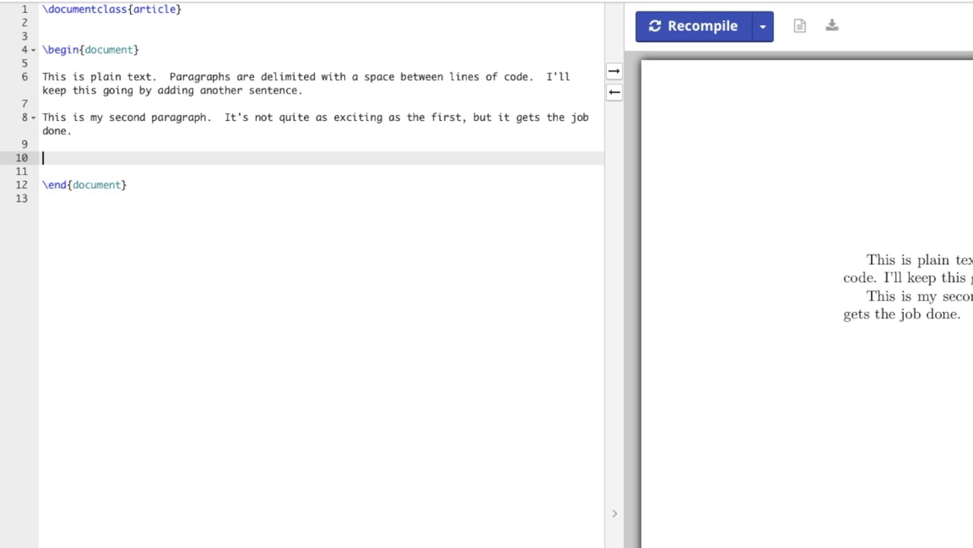
text(\noindent)
key(Return)
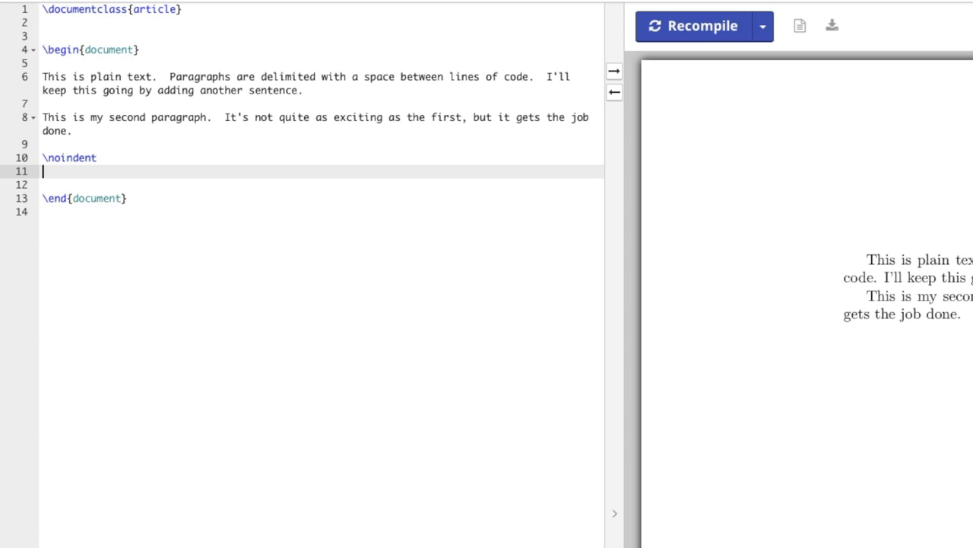
text(This is my third paragraph.  It's )
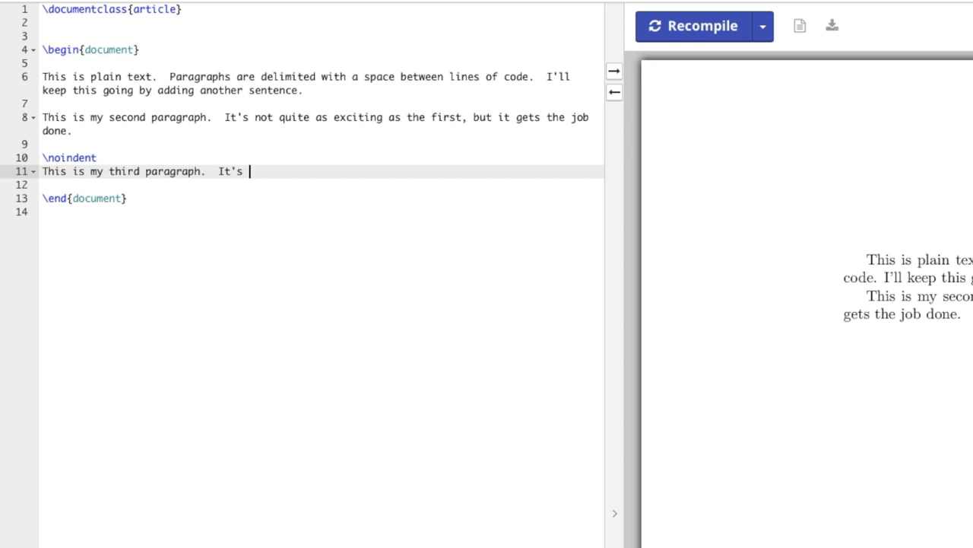
text(short, cute, and not indented.)
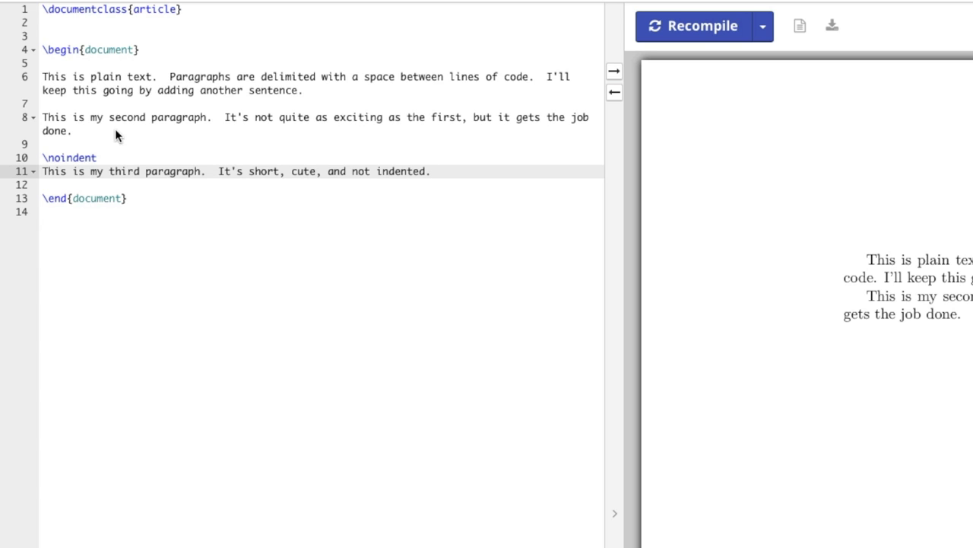
click(689, 34)
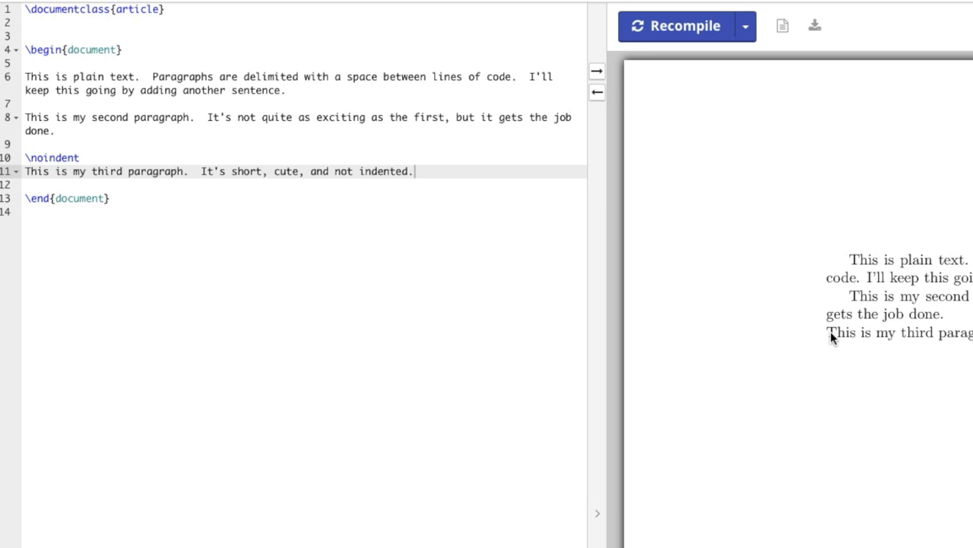
Add the paragraph "This is my fourth paragraph. It should be automatically indented again. Isn't that fantastic?" and recompile
click(539, 179)
click(543, 168)
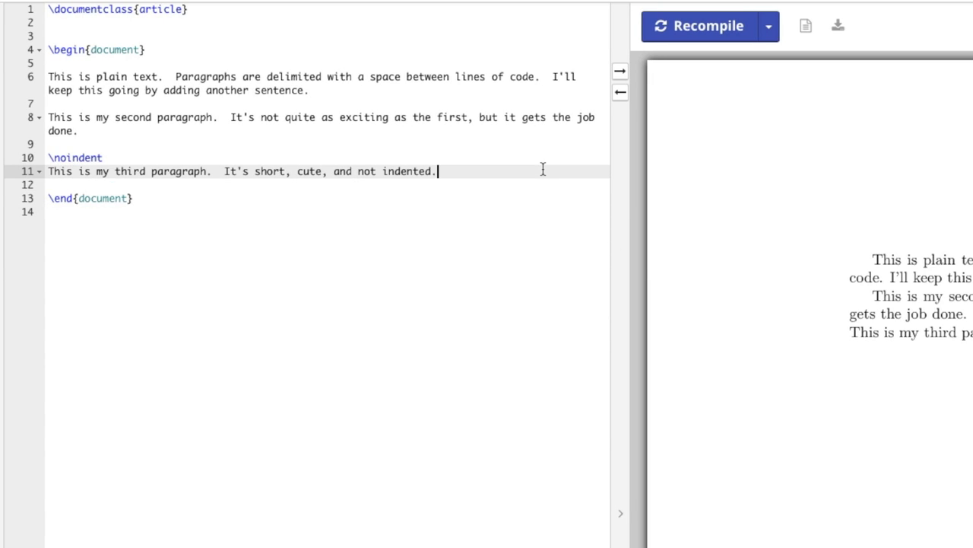
key(Return)
key(Return)
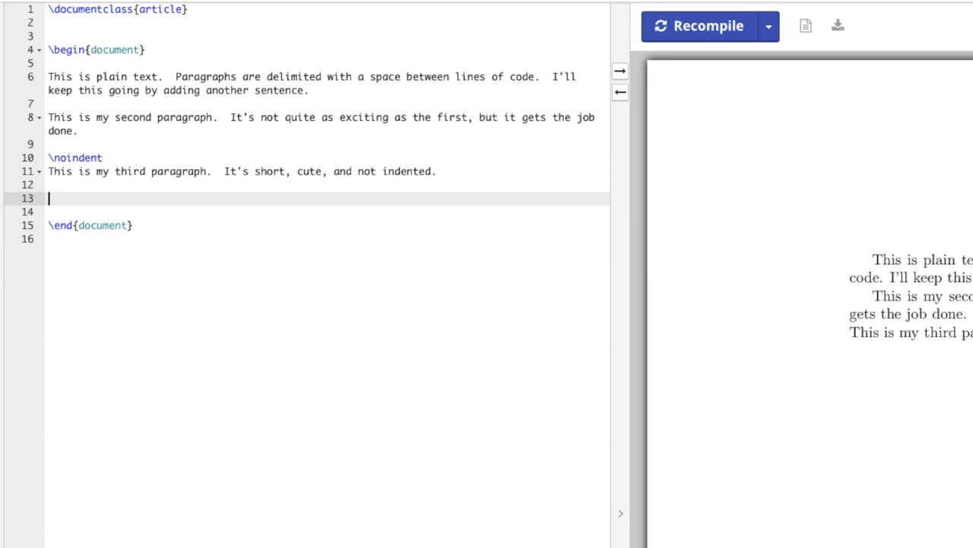
text(This is my fourth paragraph.  It should be auto)
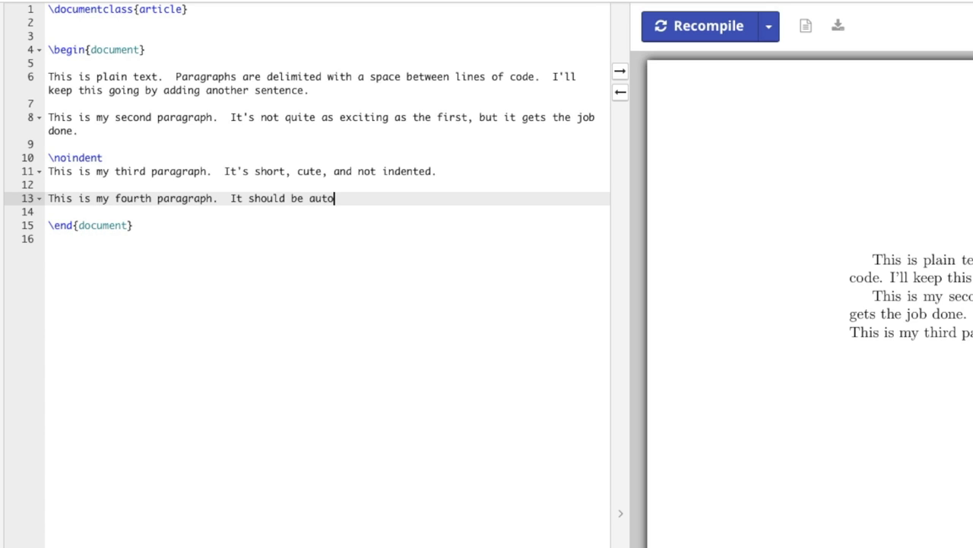
text(matically indented )
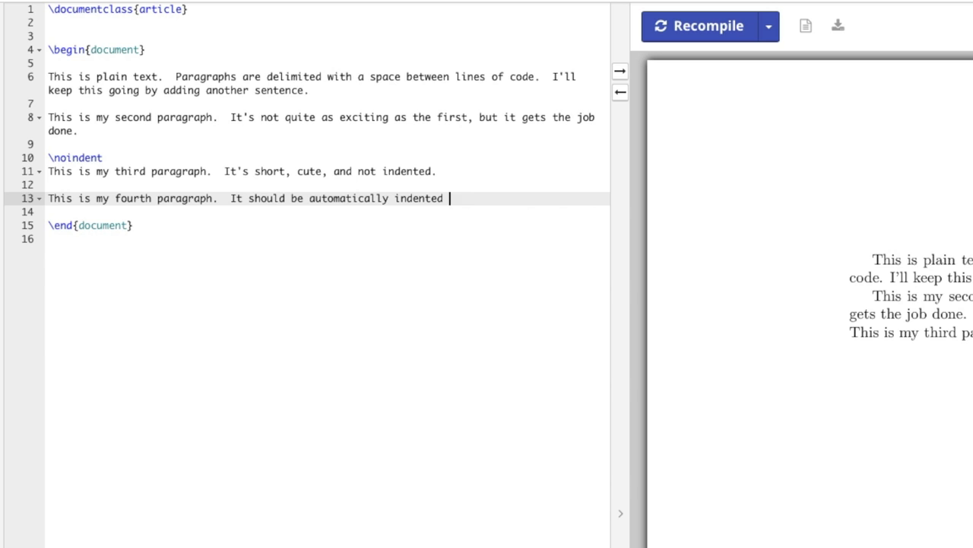
text(again.  Isn't that )
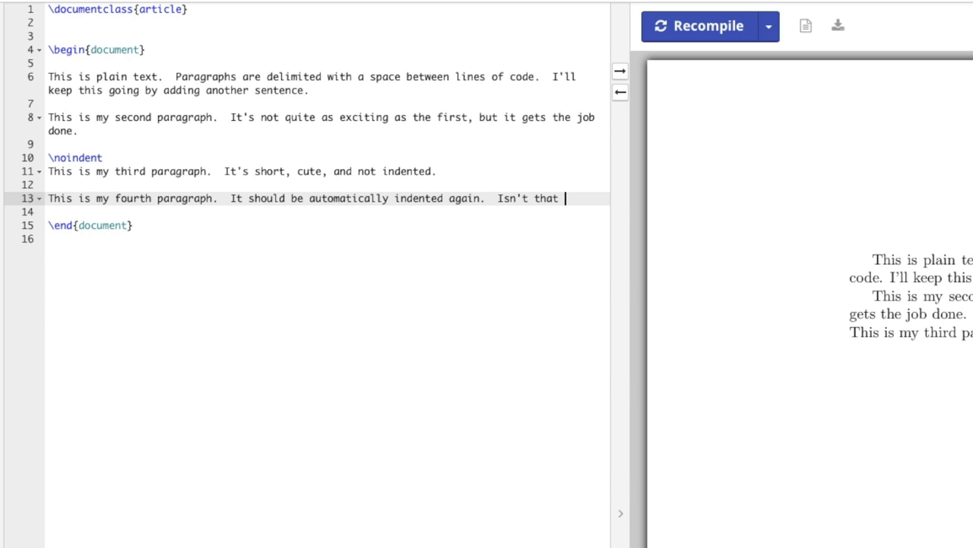
text(fantastic?)
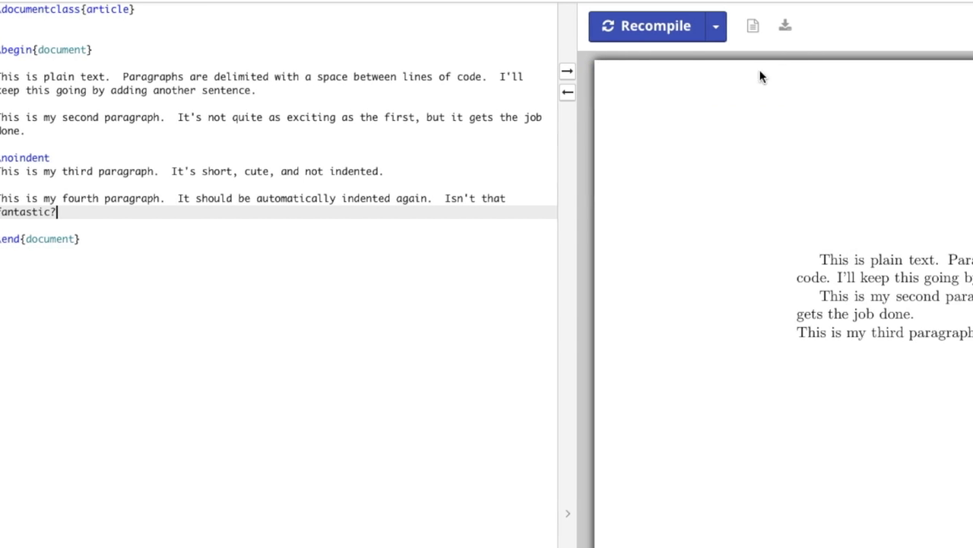
click(665, 29)
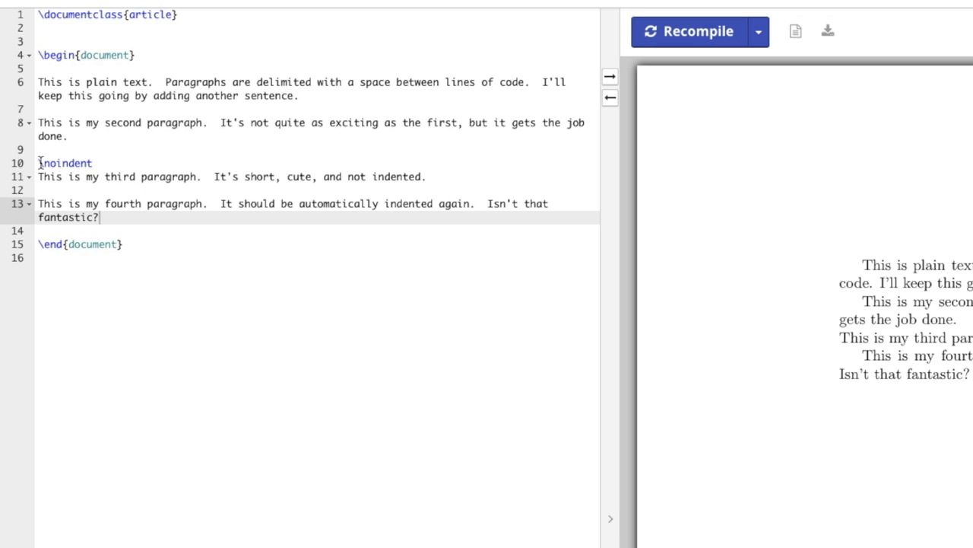
Try commenting out \noindent above the third paragraph with % and recompile, and restore the command with another recompile
click(38, 163)
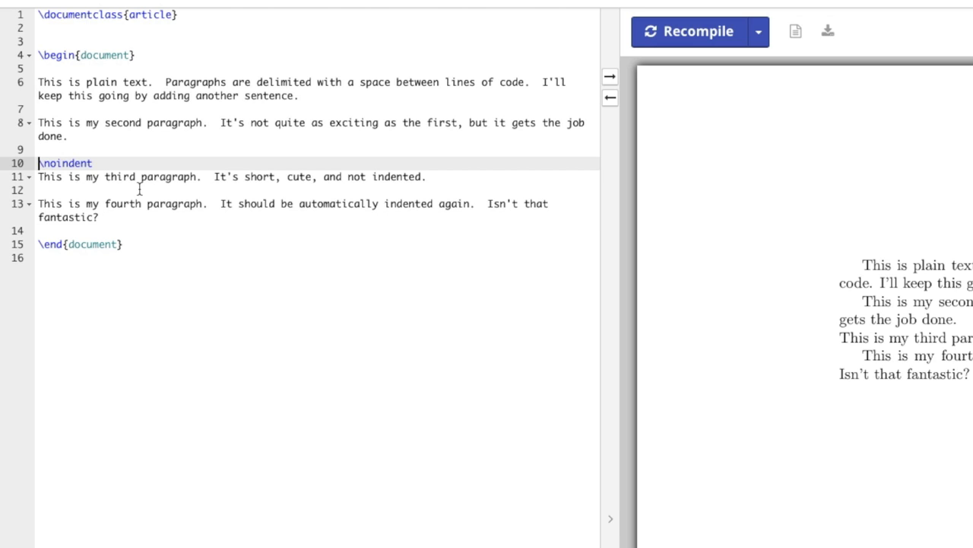
text(%)
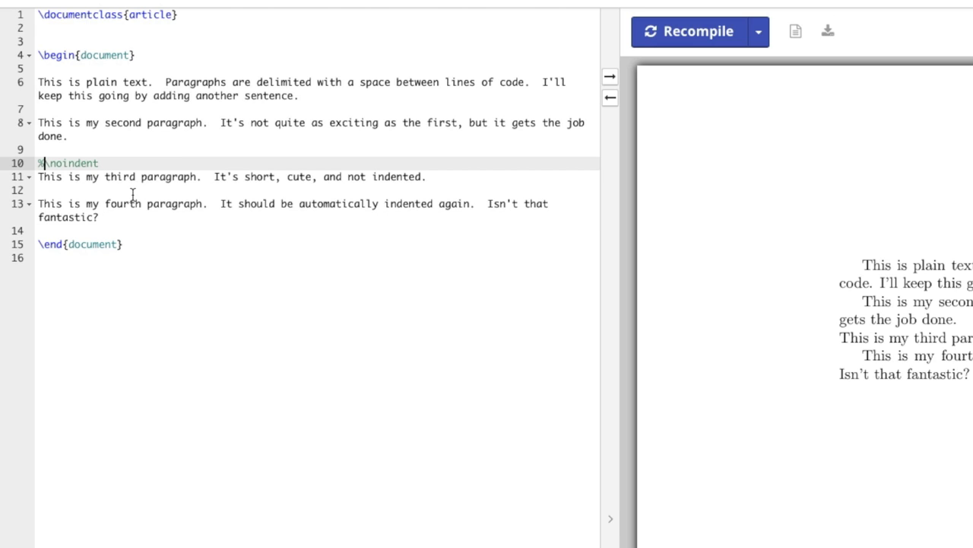
click(693, 39)
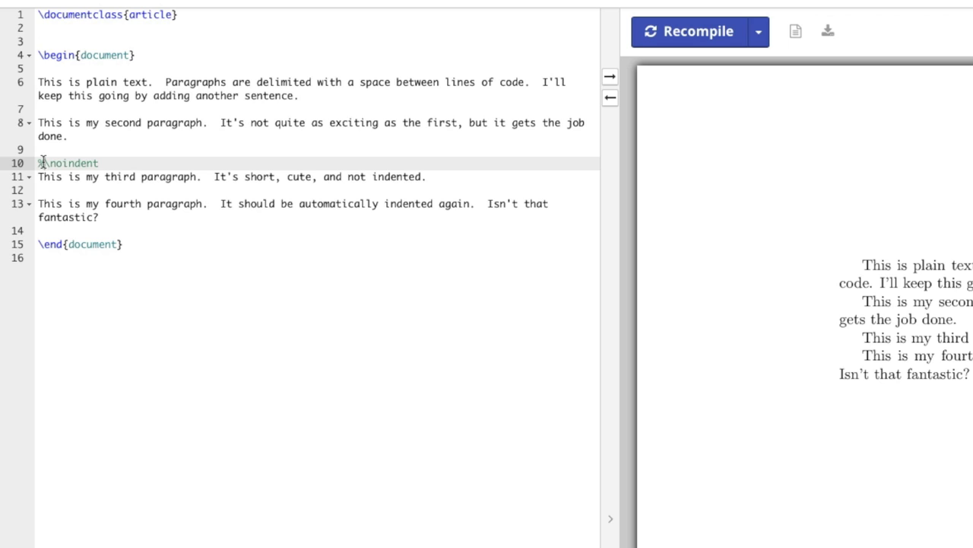
key(BackSpace)
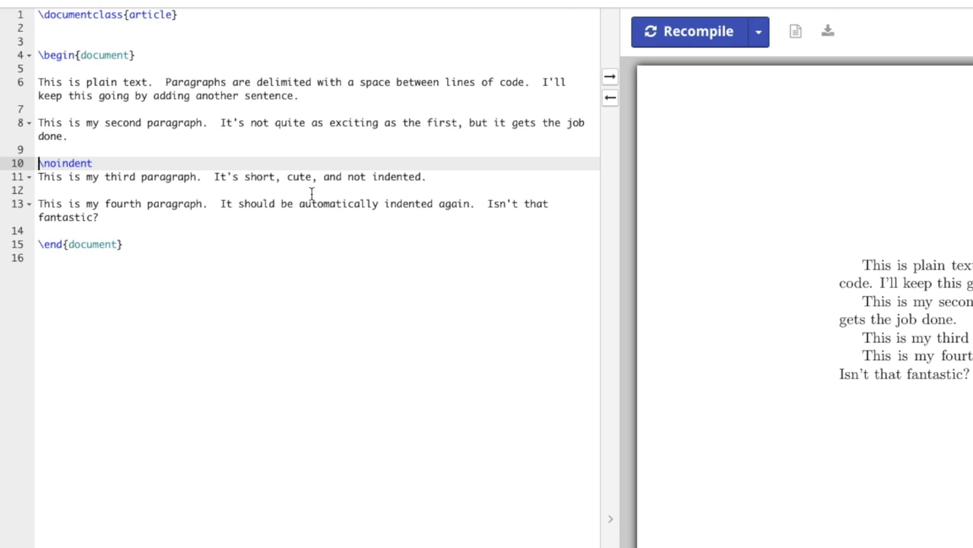
click(699, 31)
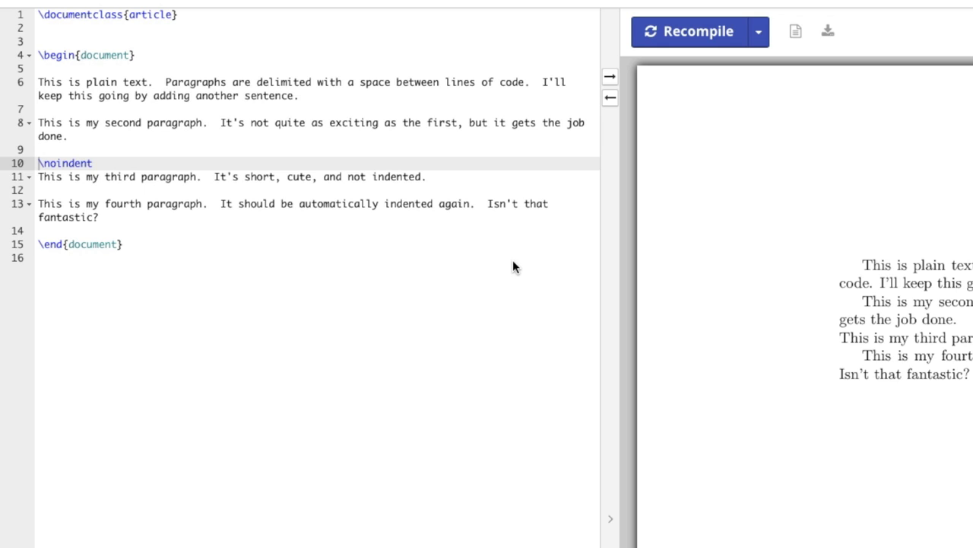
Add a \pagebreak after the fourth paragraph followed by "This is a paragraph on the next page.", and recompile to check the second page
click(296, 229)
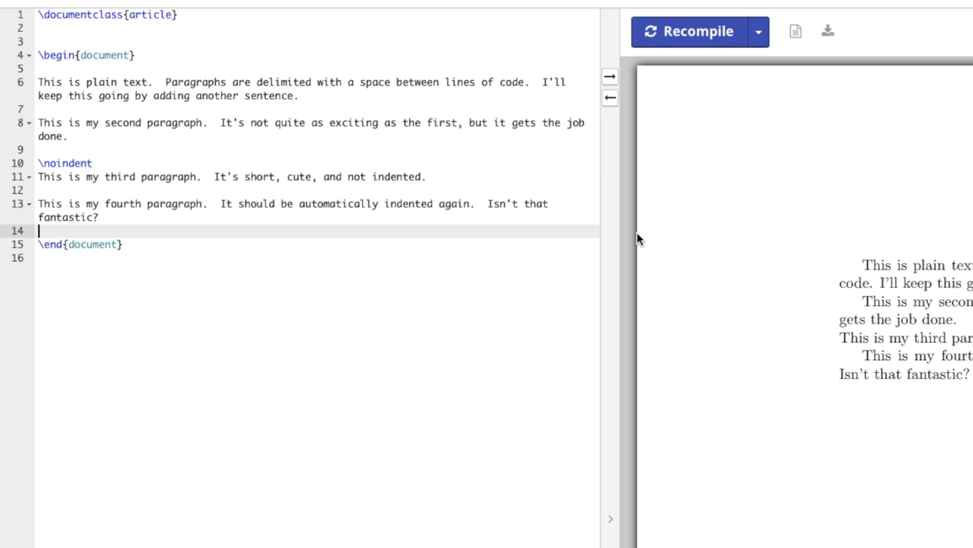
key(Return)
key(Return)
key(Up)
text(\)
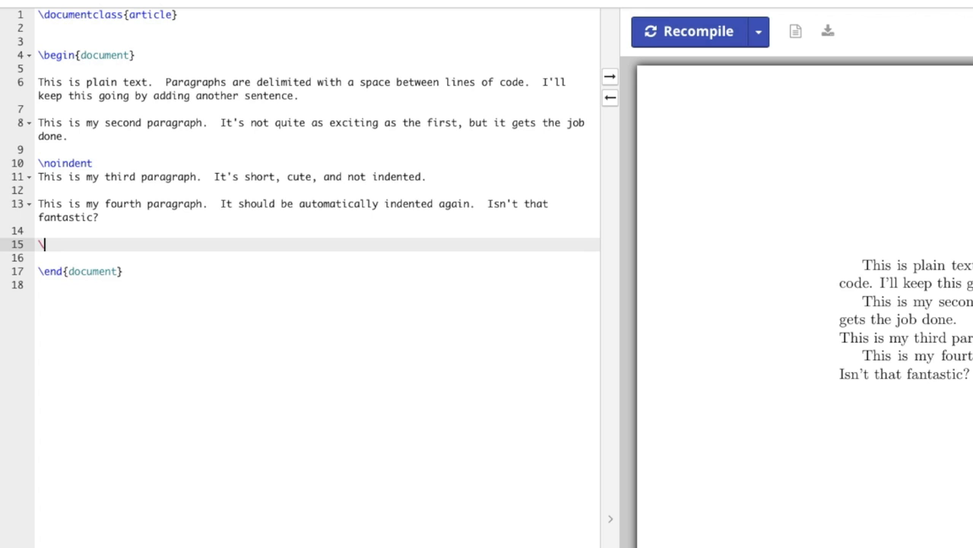
text(pagebreak)
key(Return)
key(Return)
text(This is a paragraph on th)
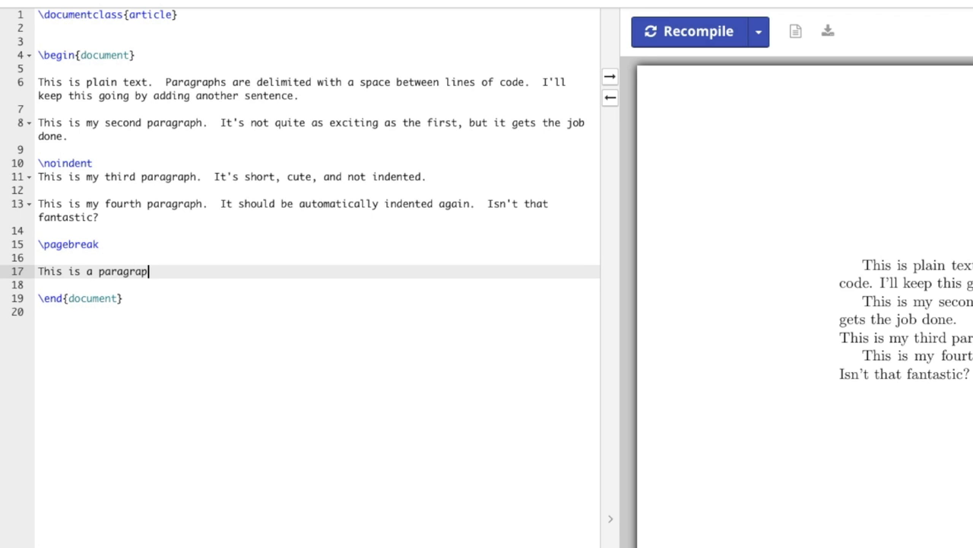
text(e next page.)
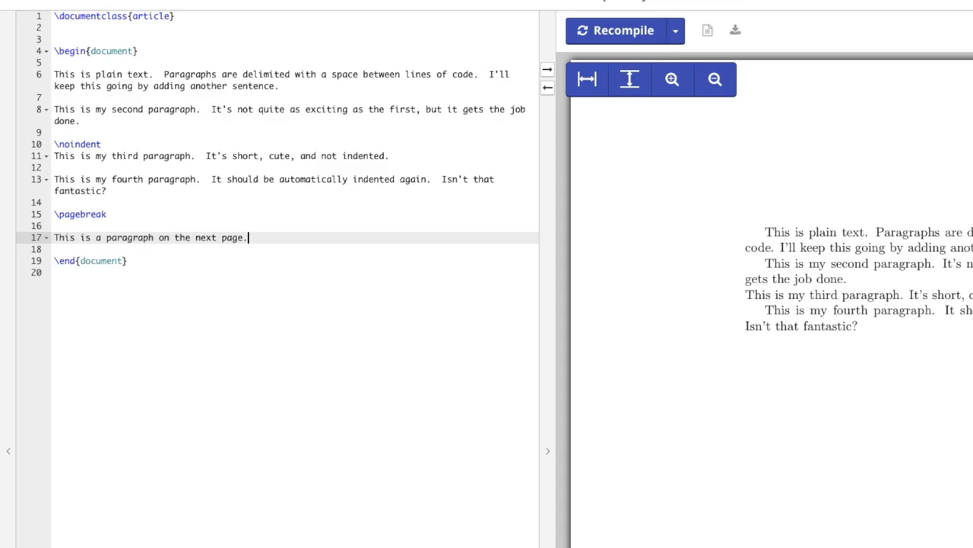
click(559, 30)
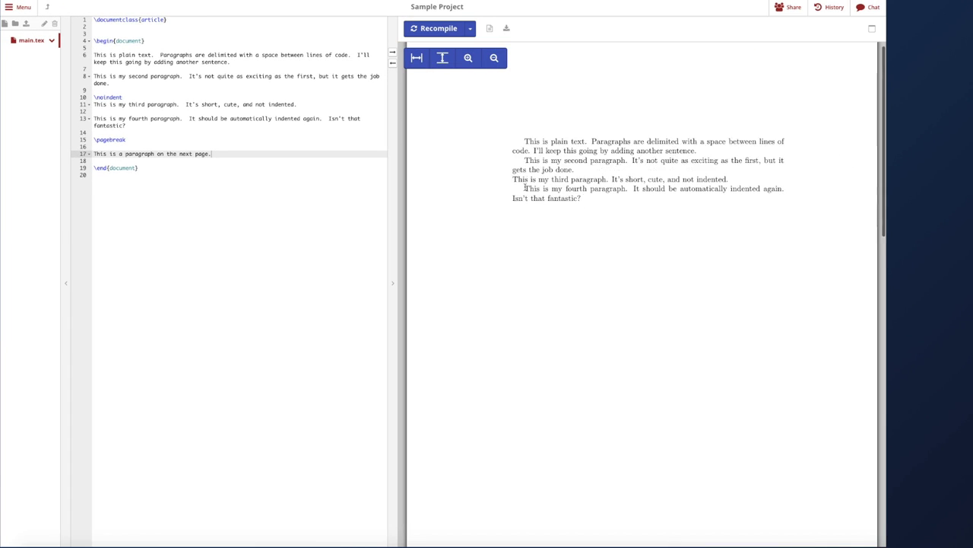
scroll(524, 188, down, 4)
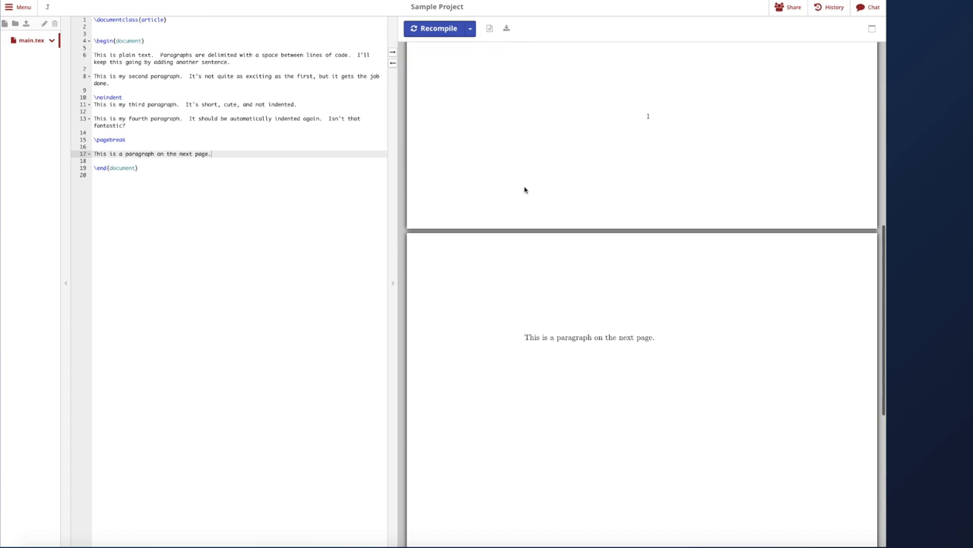
scroll(524, 190, up, 4)
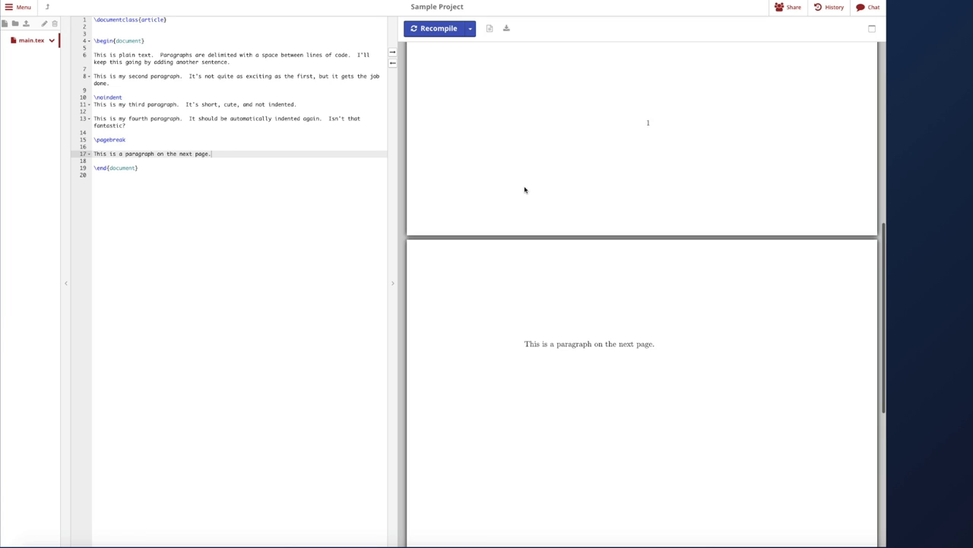
scroll(524, 189, up, 5)
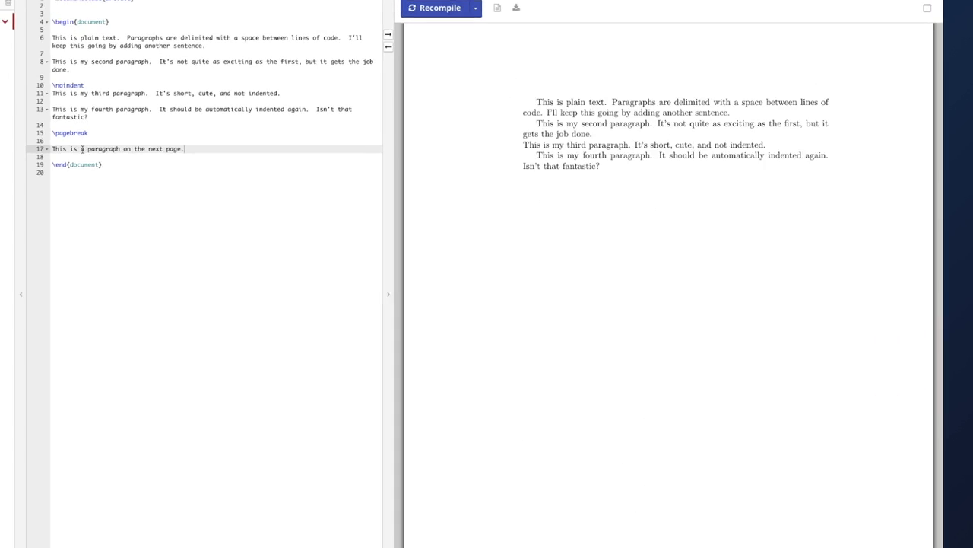
Change the last paragraph to "This is not a paragraph on the next page.", delete the \pagebreak command, and recompile
click(82, 148)
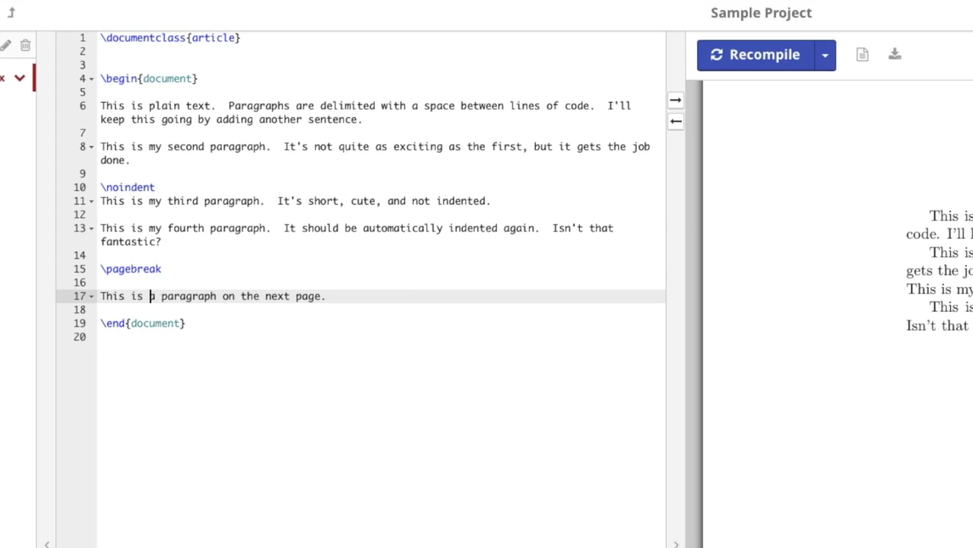
text(not)
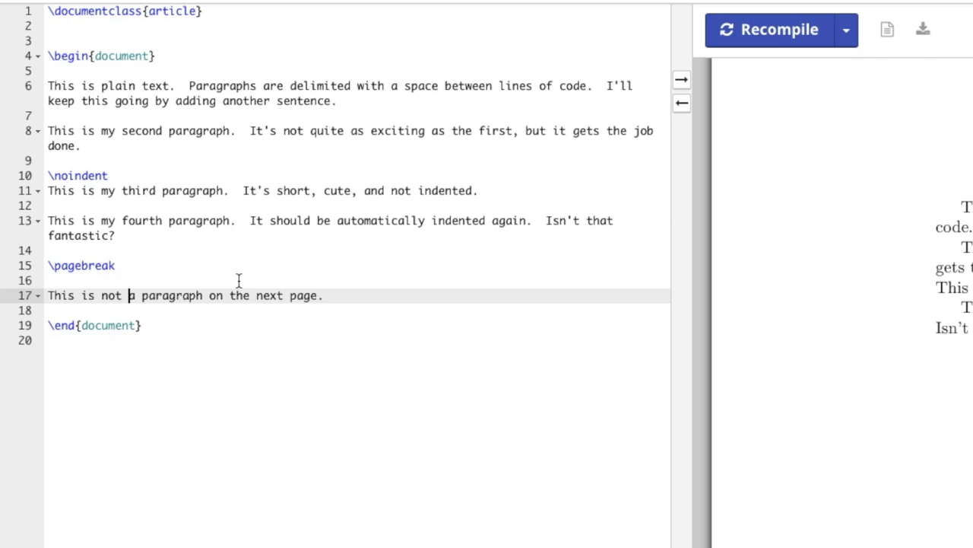
key(Up)
key(Up)
key(shift+Home)
key(BackSpace)
key(BackSpace)
key(BackSpace)
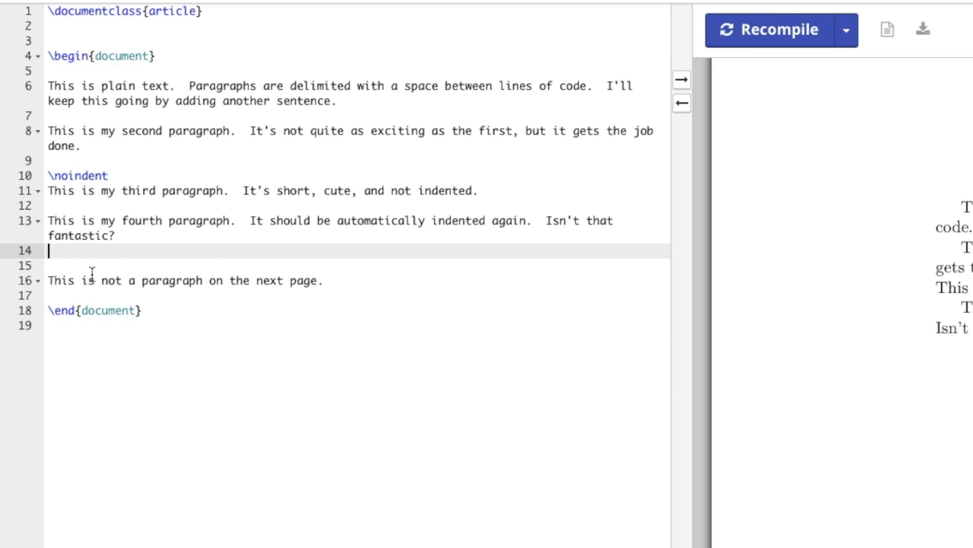
click(763, 34)
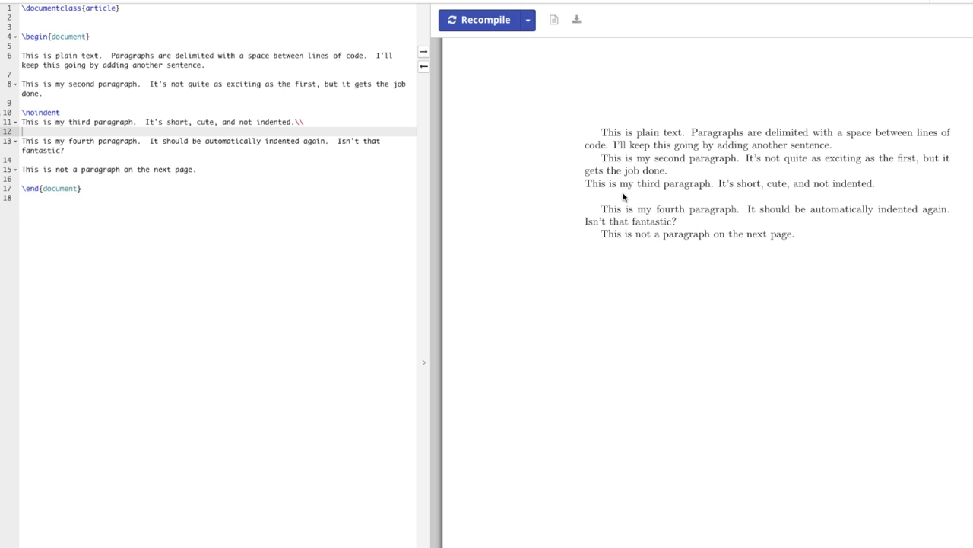
Load the parskip package with \usepackage{parskip} directly below the document class and recompile
click(179, 7)
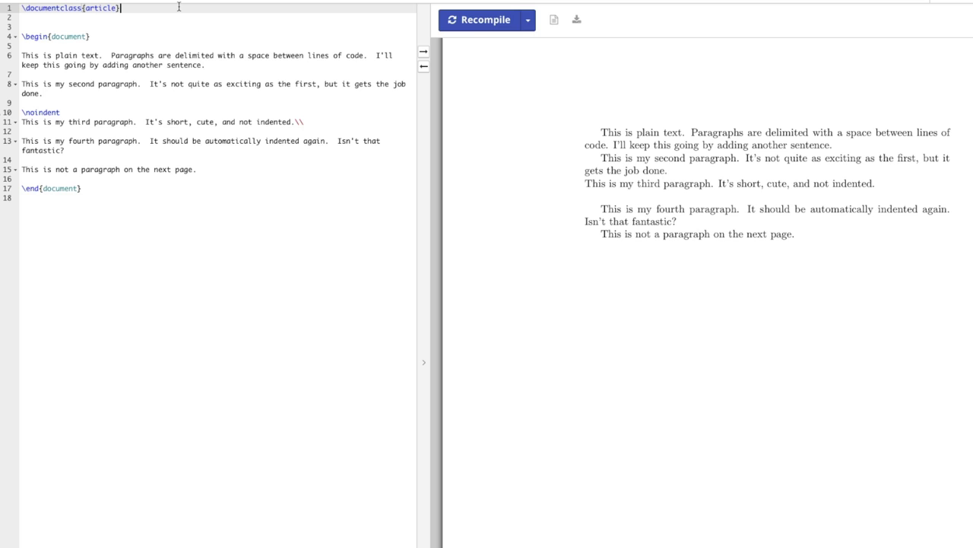
key(Return)
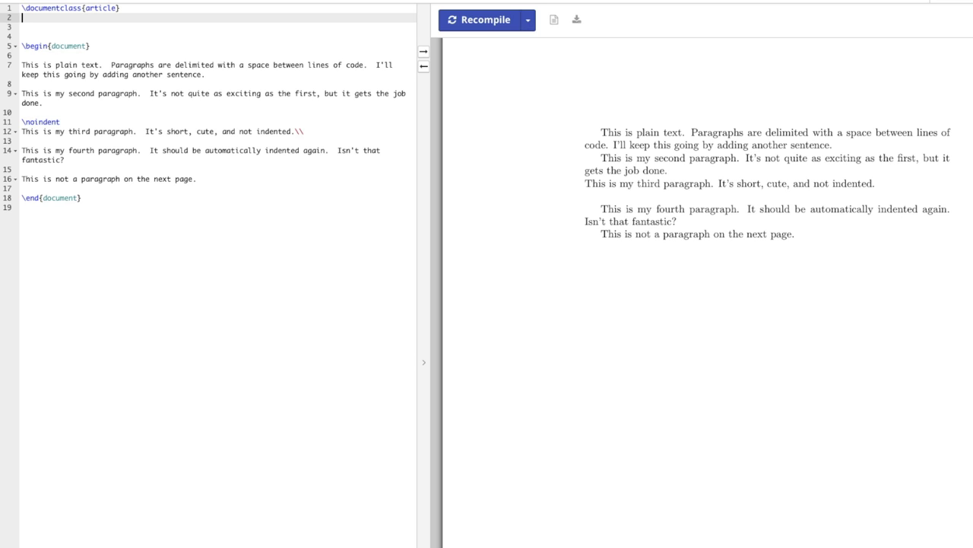
text(\usepackage{parskip})
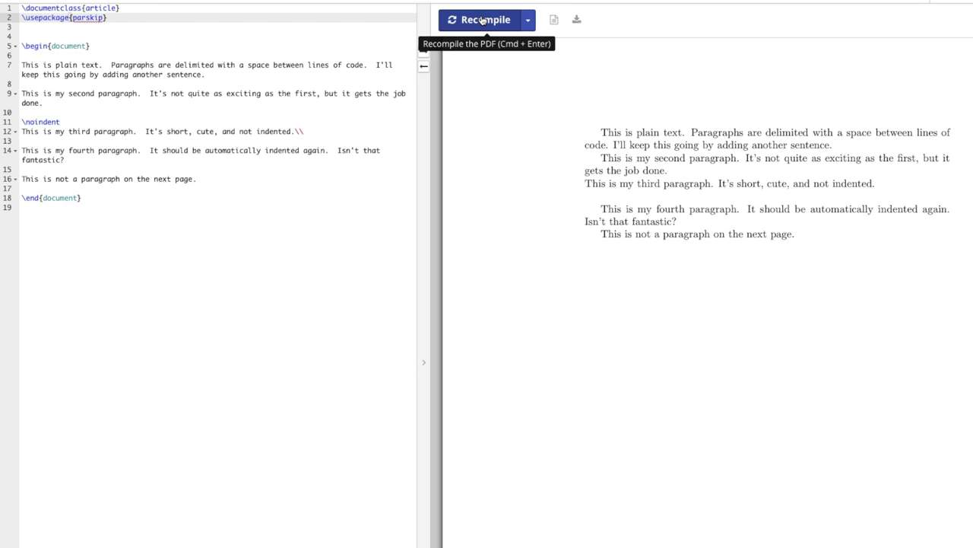
click(482, 20)
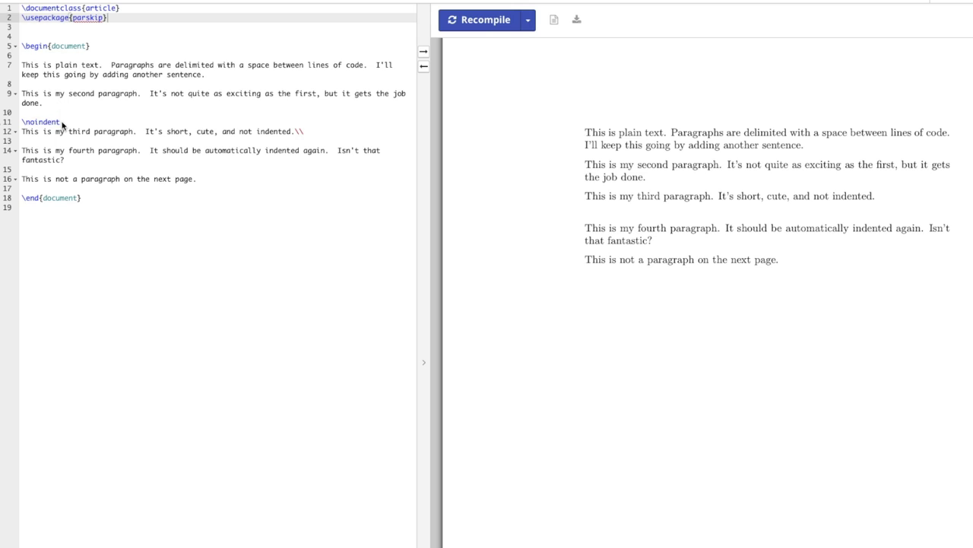
Delete the \noindent line above the third paragraph and recompile the document
drag(61, 122, 21, 124)
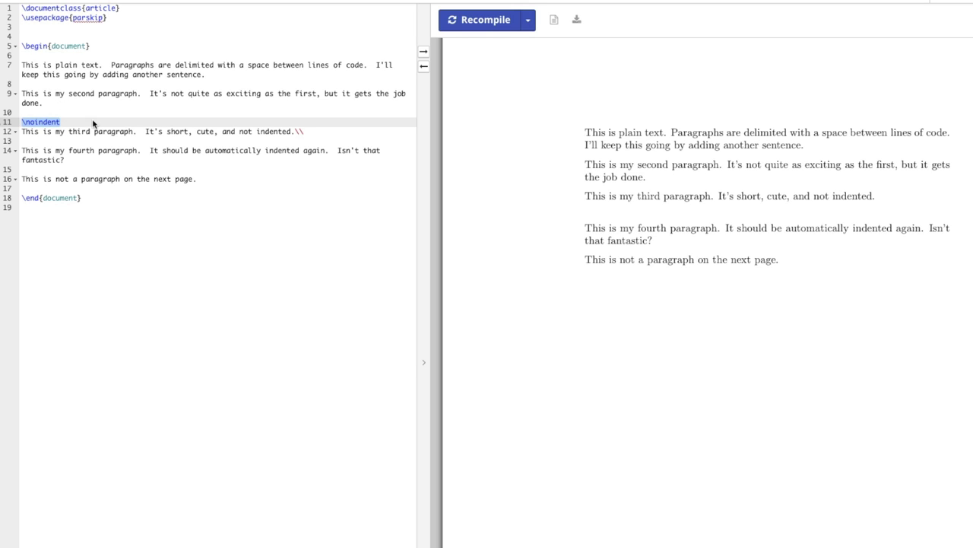
key(BackSpace)
key(BackSpace)
click(472, 30)
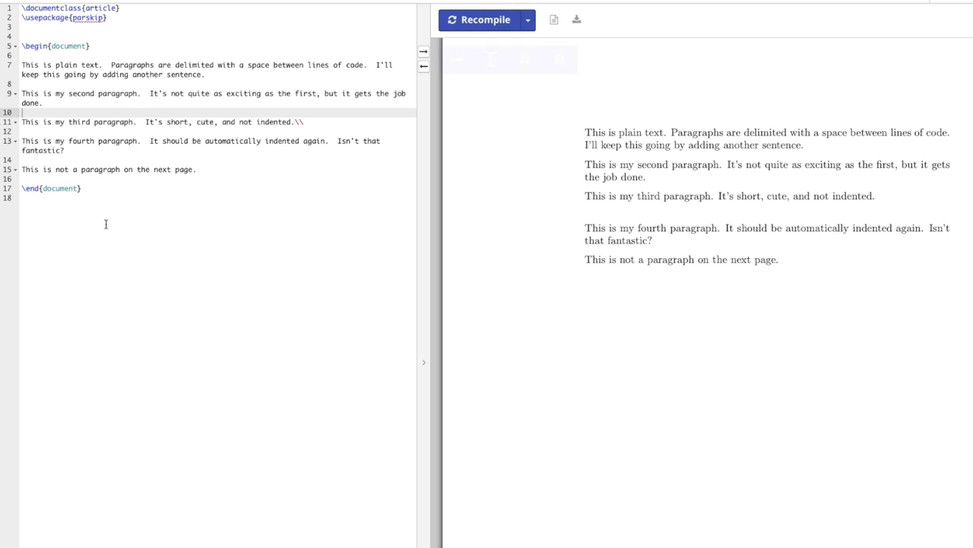
Remove the \\ line break from the end of the third paragraph and recompile
click(302, 122)
key(BackSpace)
key(BackSpace)
click(476, 23)
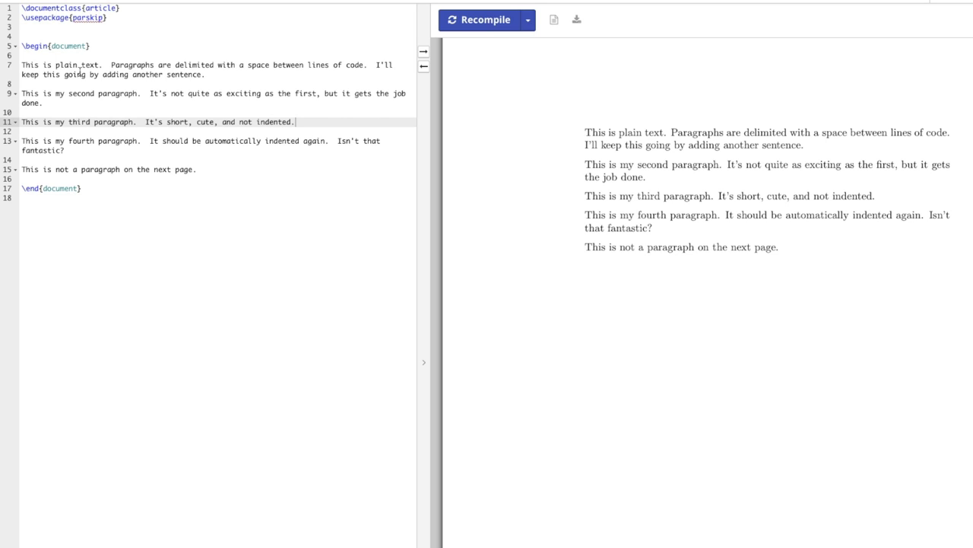
Wrap the word "delimited" in the first paragraph in an \emph{} command
click(175, 65)
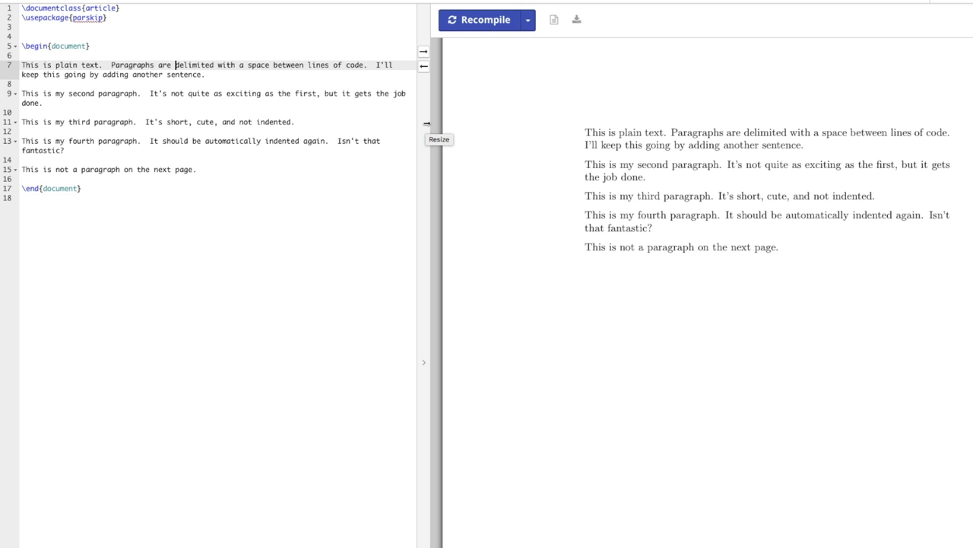
text(\emph)
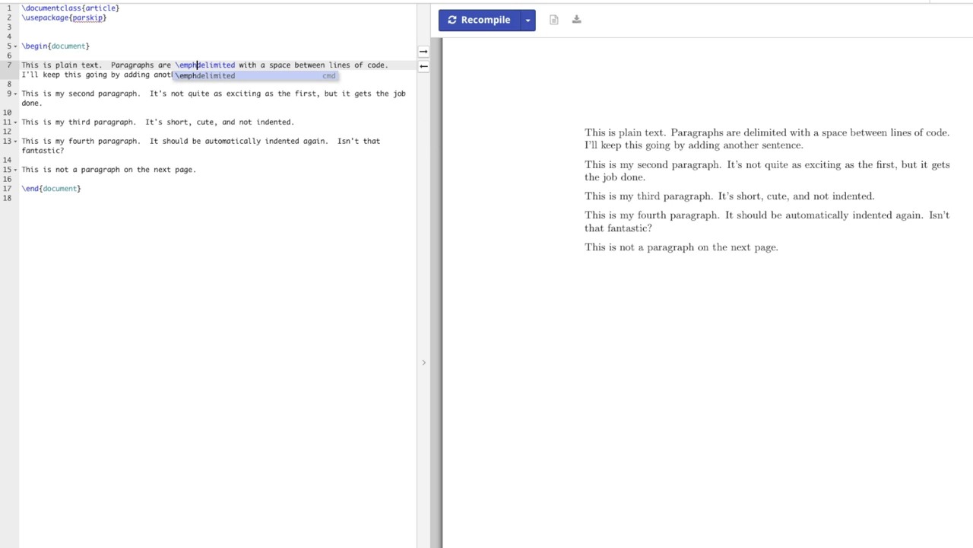
text({)
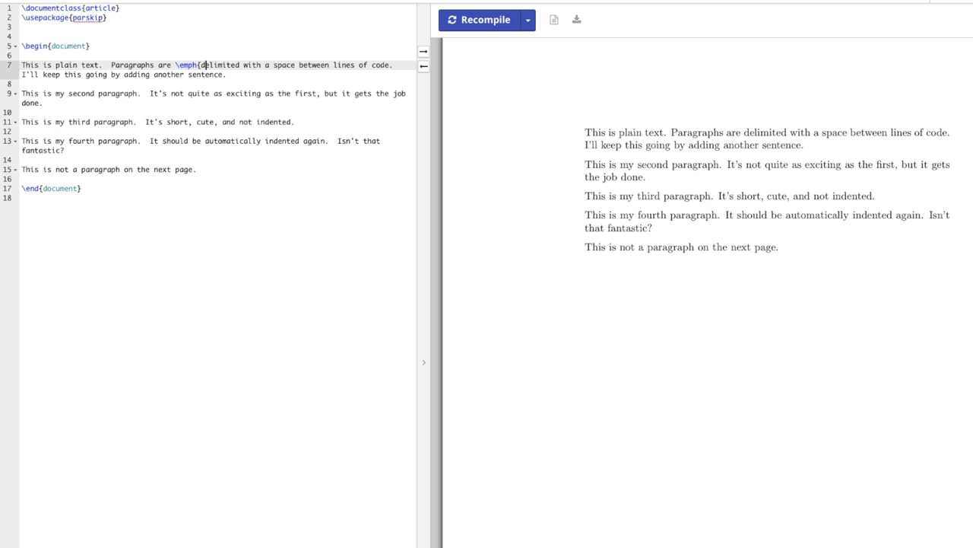
click(240, 65)
text(})
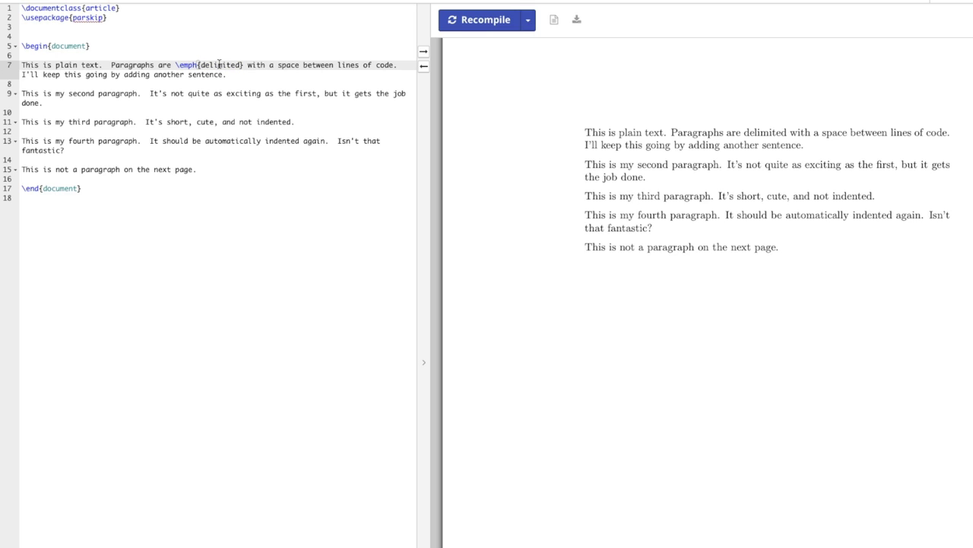
Recompile the document, wrap the second paragraph's opening sentence in a \textbf{} command, and recompile again
click(478, 23)
click(70, 98)
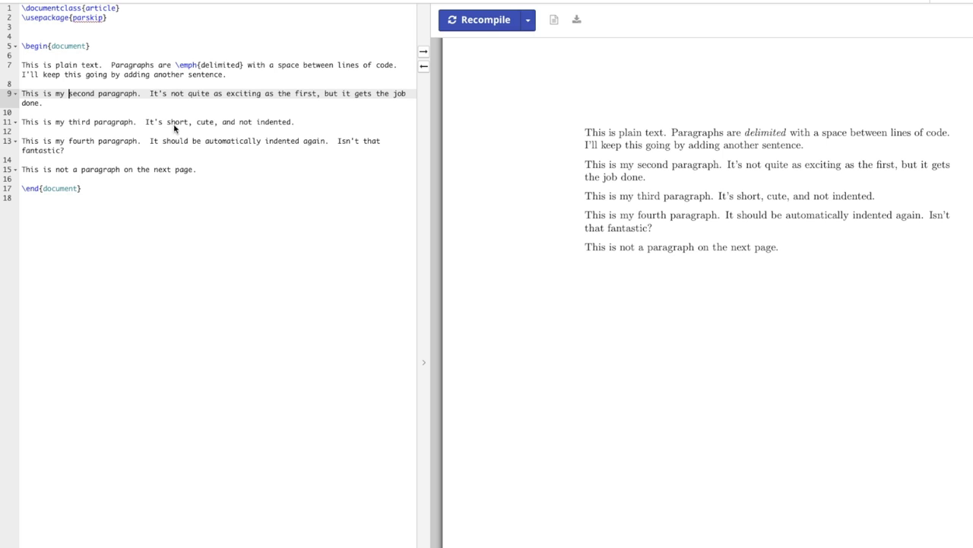
click(22, 98)
text(\)
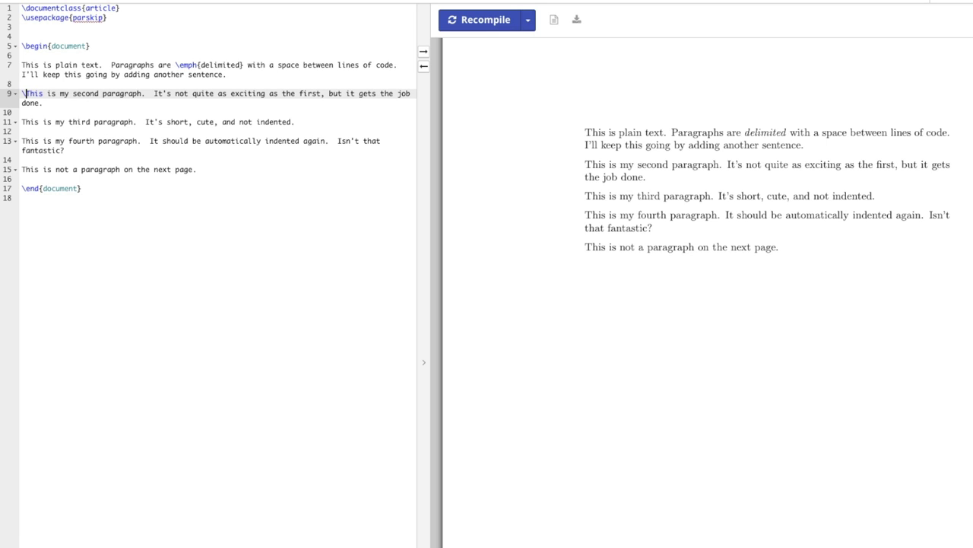
text(text)
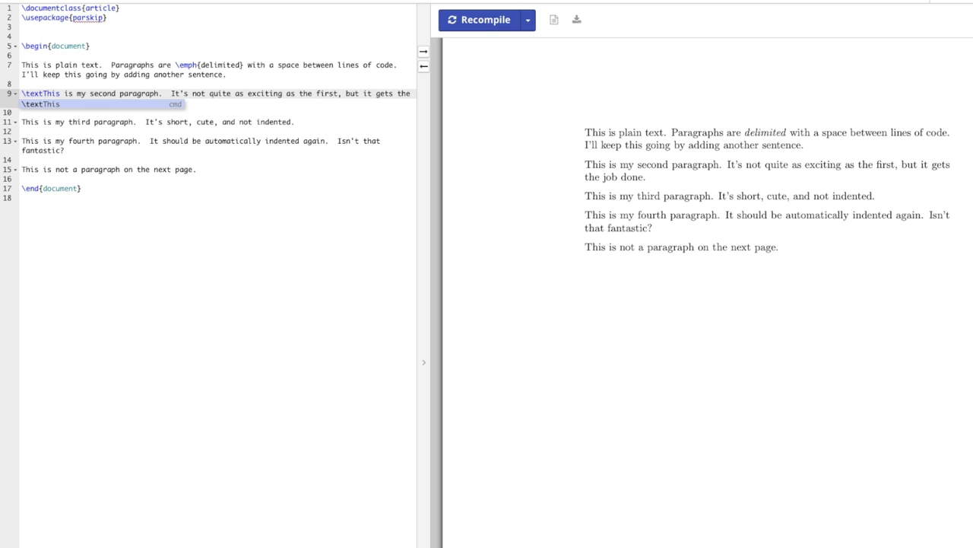
text(bf{)
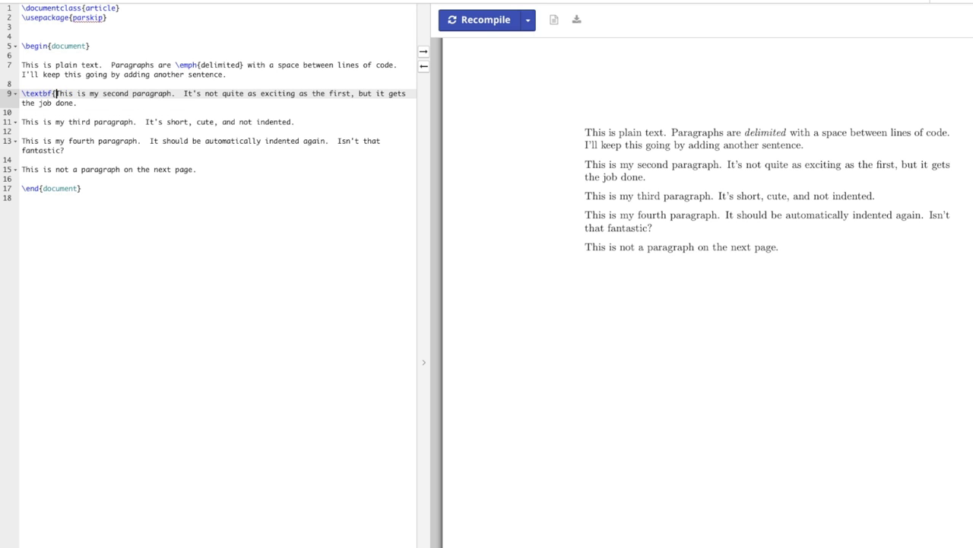
key(shift+Right)
key(shift+Right)
key(shift+Right)
key(shift+Right)
key(shift+Right)
key(shift+Right)
key(shift+Right)
key(shift+Right)
key(shift+Right)
key(shift+Right)
key(shift+Right)
key(shift+Right)
key(shift+Right)
key(shift+Right)
key(shift+Right)
key(shift+Right)
key(shift+Right)
key(shift+Right)
key(shift+Right)
key(shift+Right)
key(shift+Right)
key(shift+Right)
key(shift+Right)
key(shift+Right)
key(shift+Right)
key(shift+Right)
key(shift+Right)
key(shift+Right)
text(})
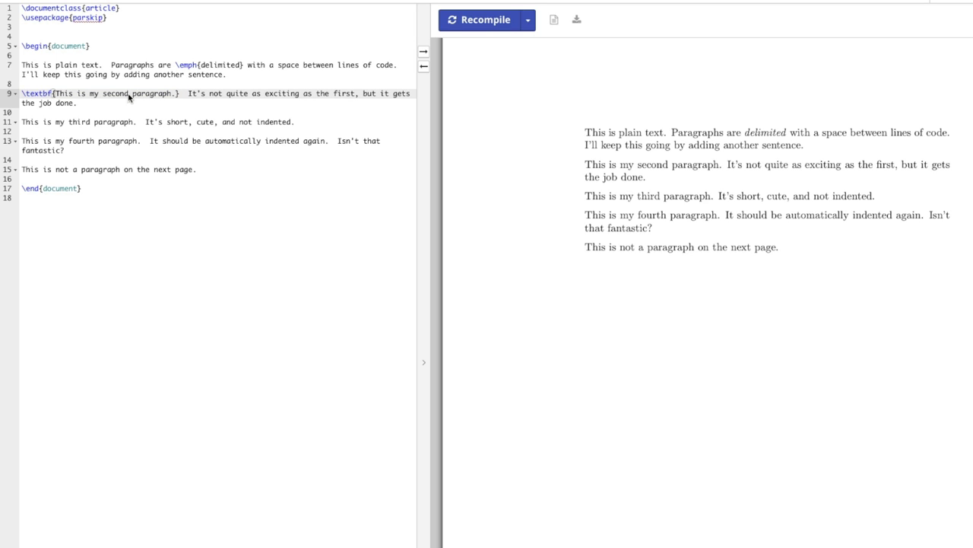
click(490, 20)
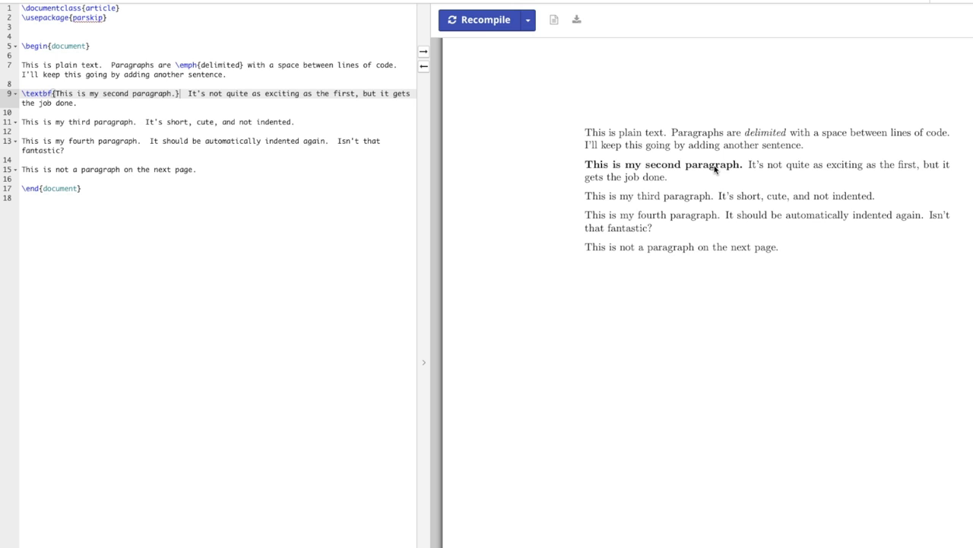
Wrap the word "cute" in the third paragraph in an \underline{} command and recompile the document
click(196, 122)
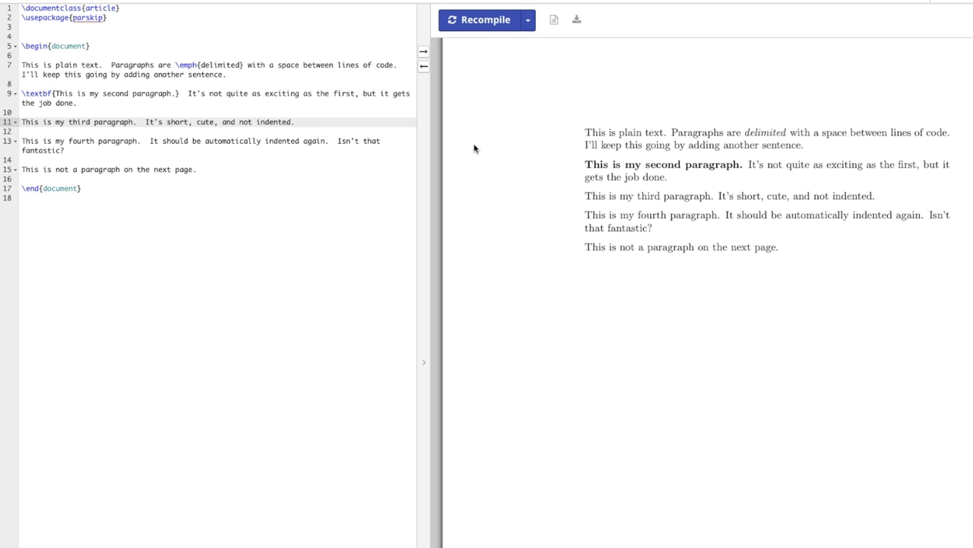
text(\underline{)
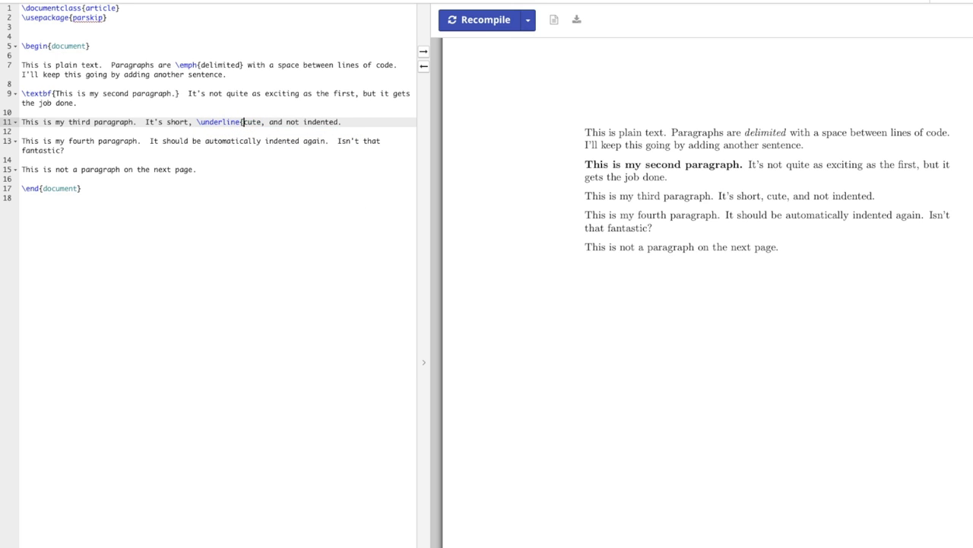
click(262, 122)
text(})
click(489, 23)
Enlarge the word "not" in the last paragraph by enclosing it as {\large not}, and recompile
click(56, 169)
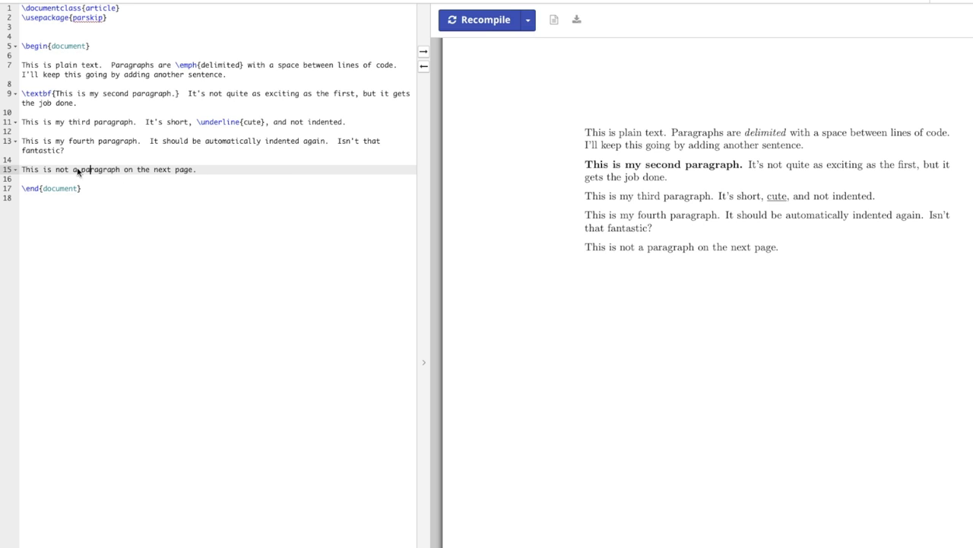
text({\large)
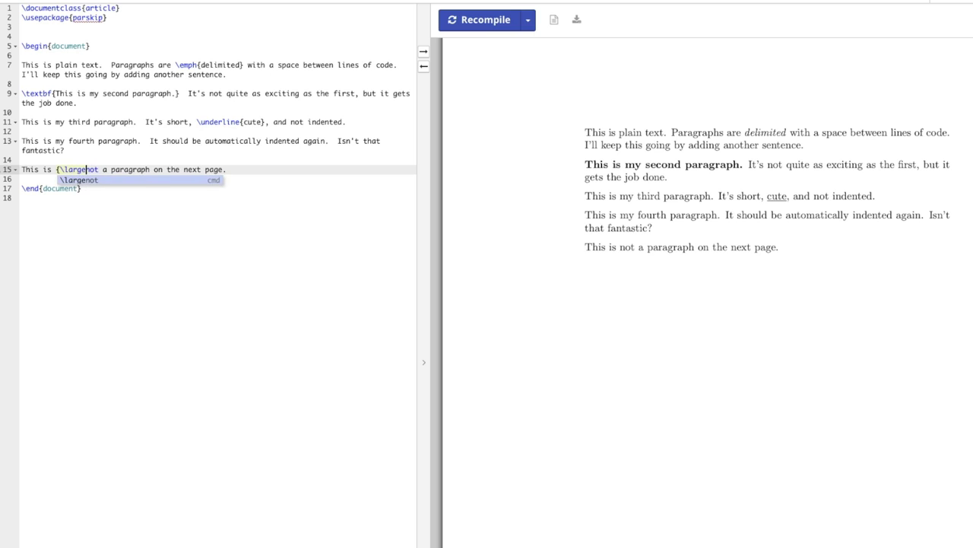
key(Right)
key(Right)
key(Right)
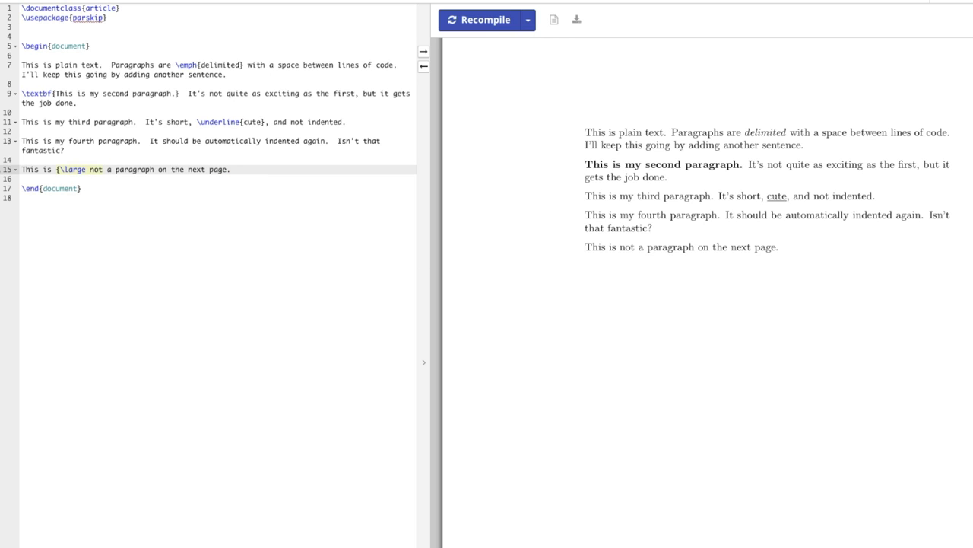
text(})
mouse_move(445, 59)
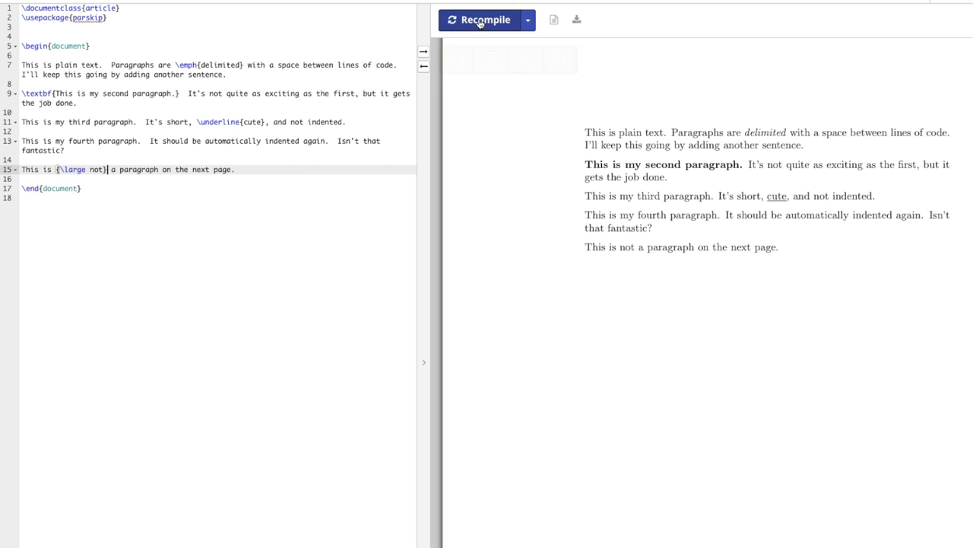
click(479, 20)
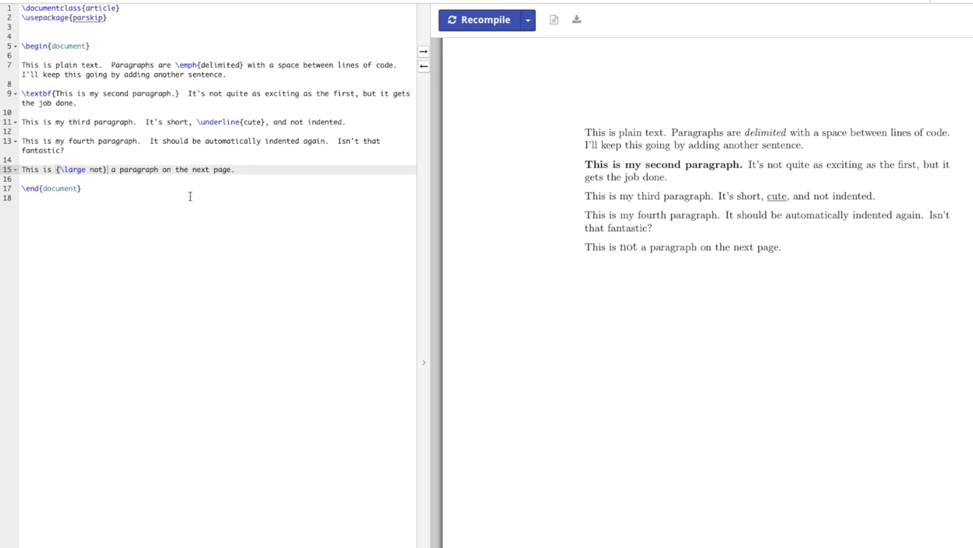
Add the comment line "% This is the start of my 5th paragraph" directly above the last paragraph
scroll(122, 174, down, 1)
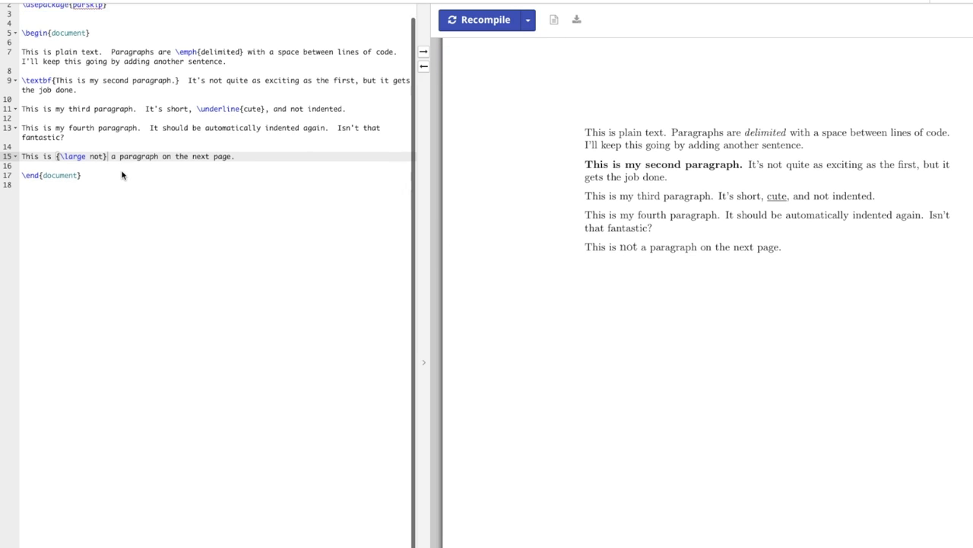
click(106, 130)
key(Return)
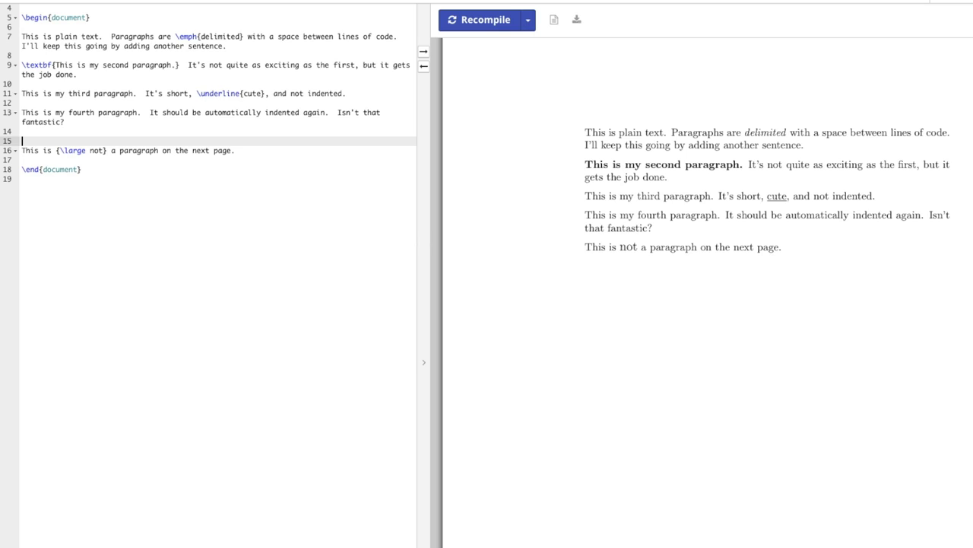
text(% This is the start of my 5th paragraph)
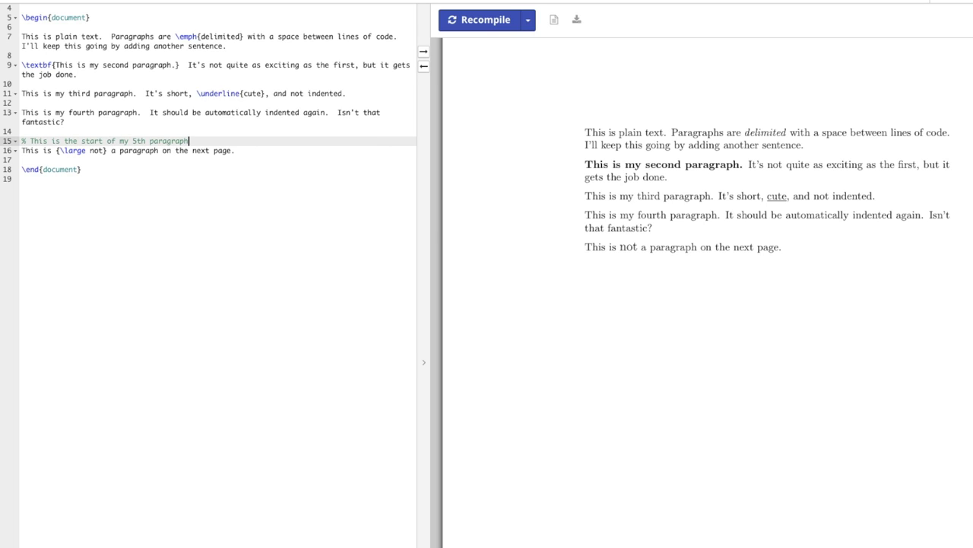
Add the comment line "% This is the end of my 5th paragraph" directly below the last paragraph and recompile
click(254, 152)
key(Return)
text(%)
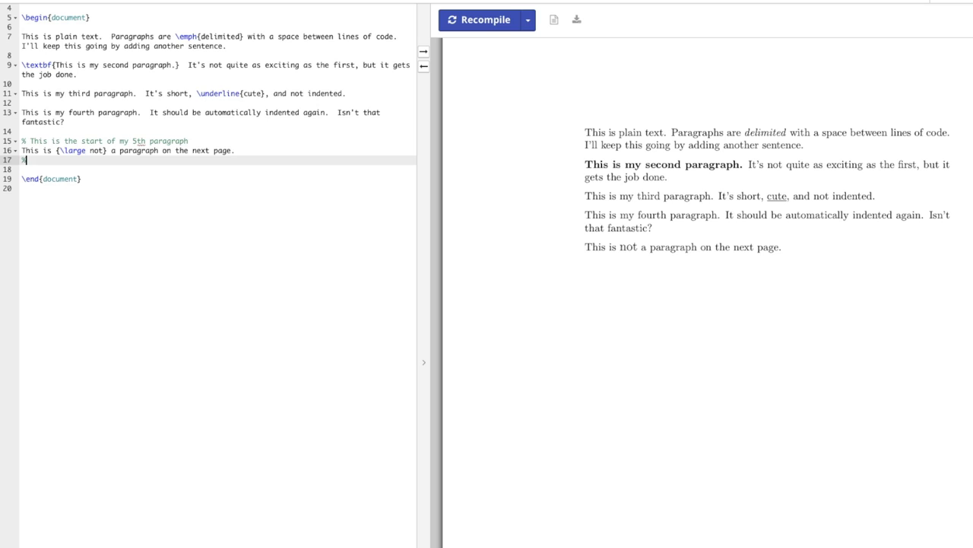
text( This is the end of my 5th paragraph)
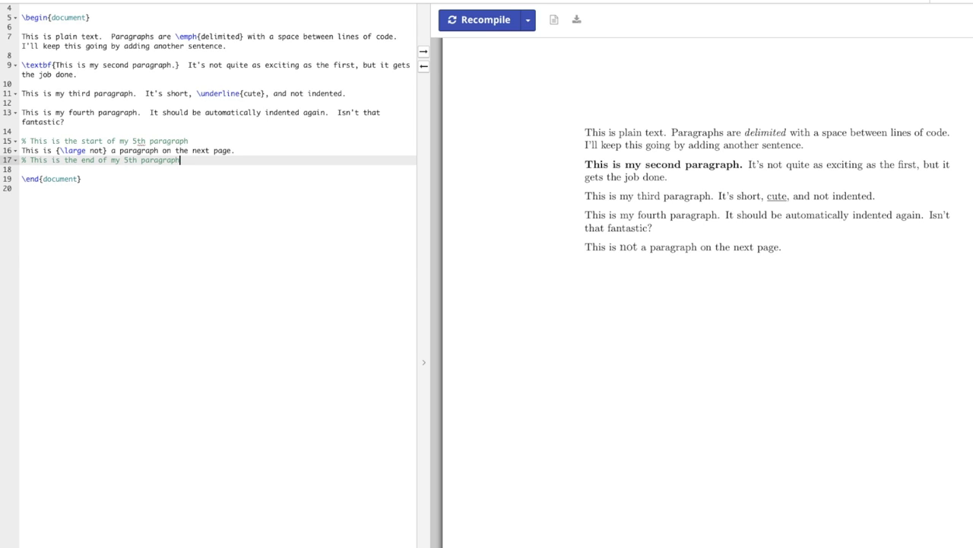
click(486, 18)
Insert \section{Introduction} on its own line above the first paragraph and recompile the document
scroll(181, 238, up, 1)
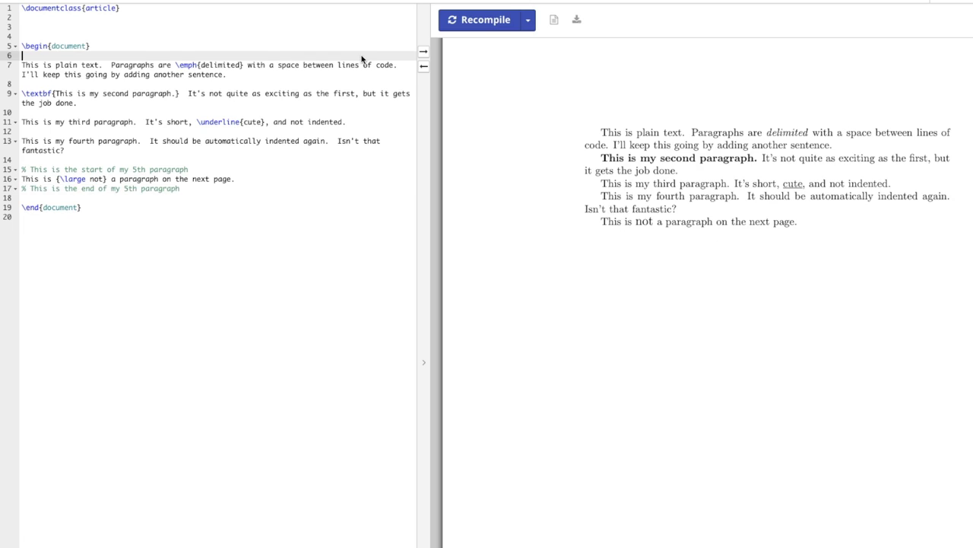
key(Return)
key(Return)
key(Up)
text(\)
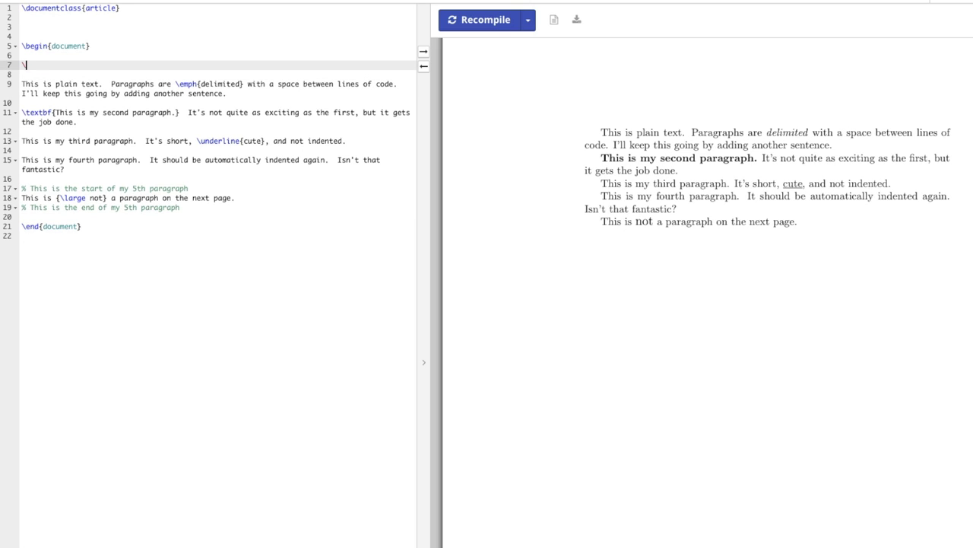
text(section{Introduction})
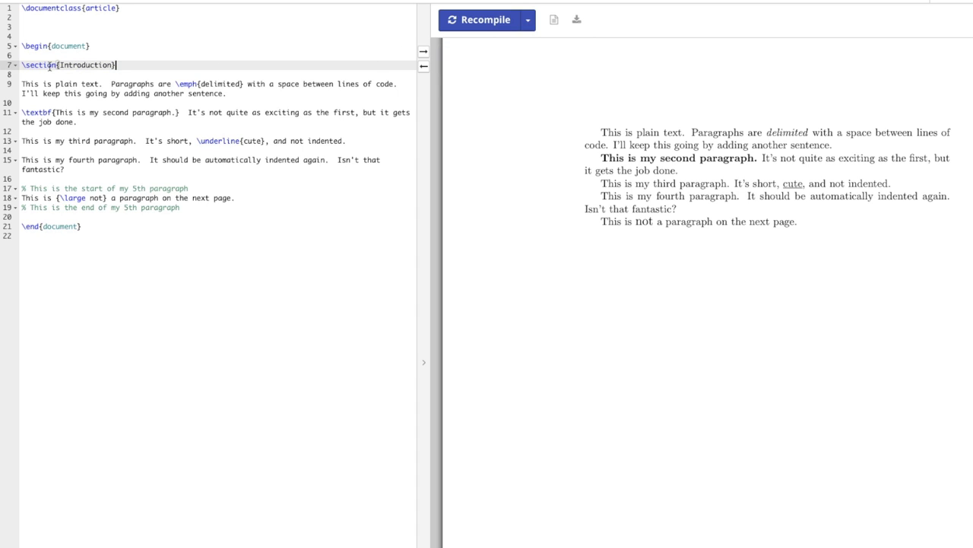
click(483, 23)
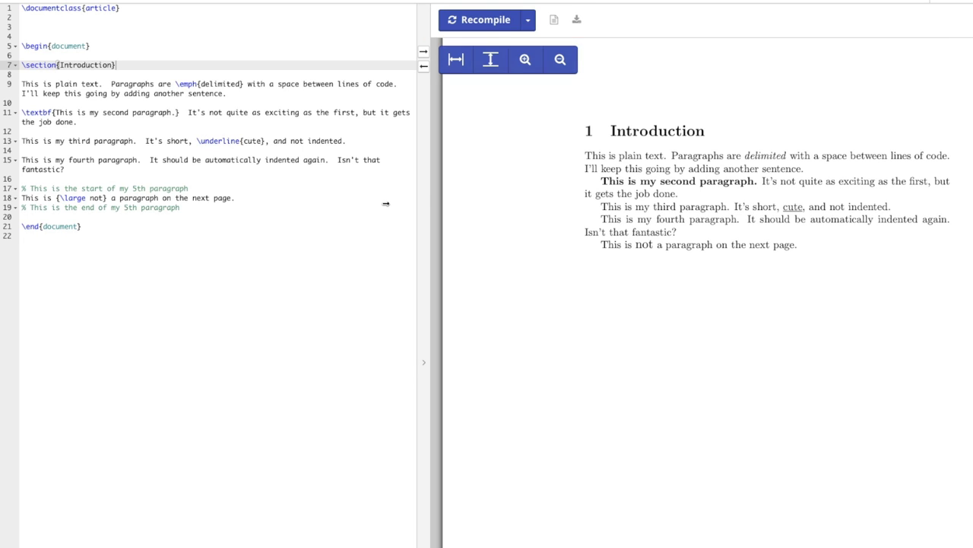
Insert \subsection{Paragraphs} on its own line between the second and third paragraphs and recompile
click(358, 141)
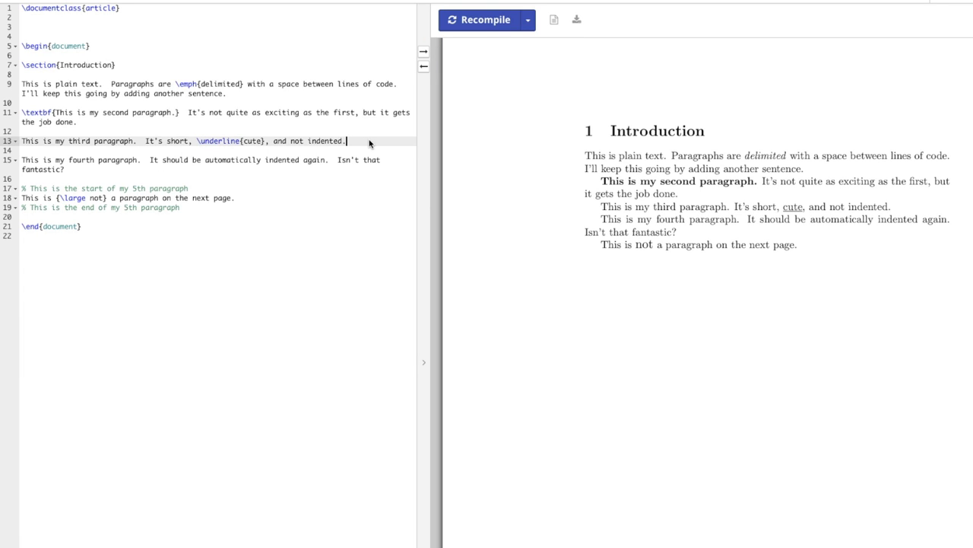
key(Return)
key(Return)
key(Up)
key(Up)
key(Up)
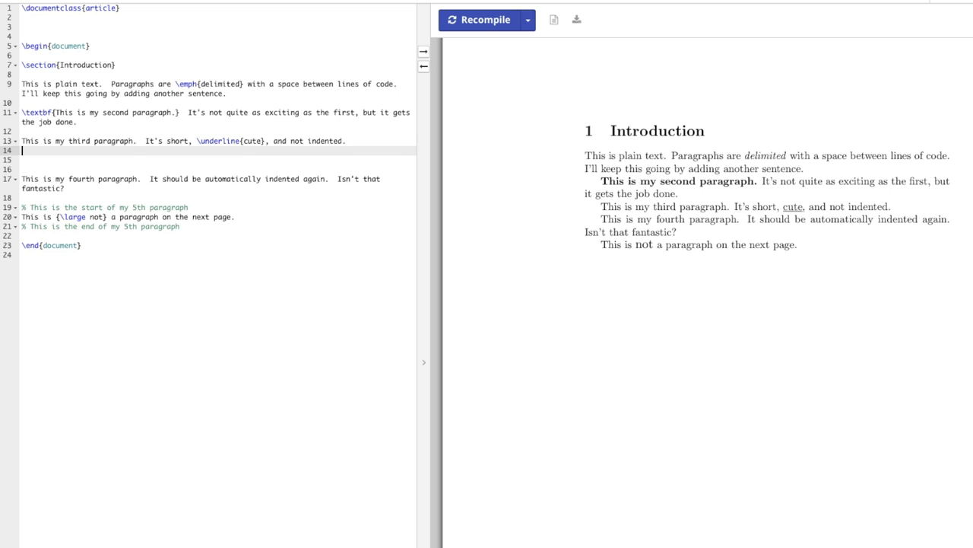
key(Return)
key(Return)
key(Up)
text(\subsection)
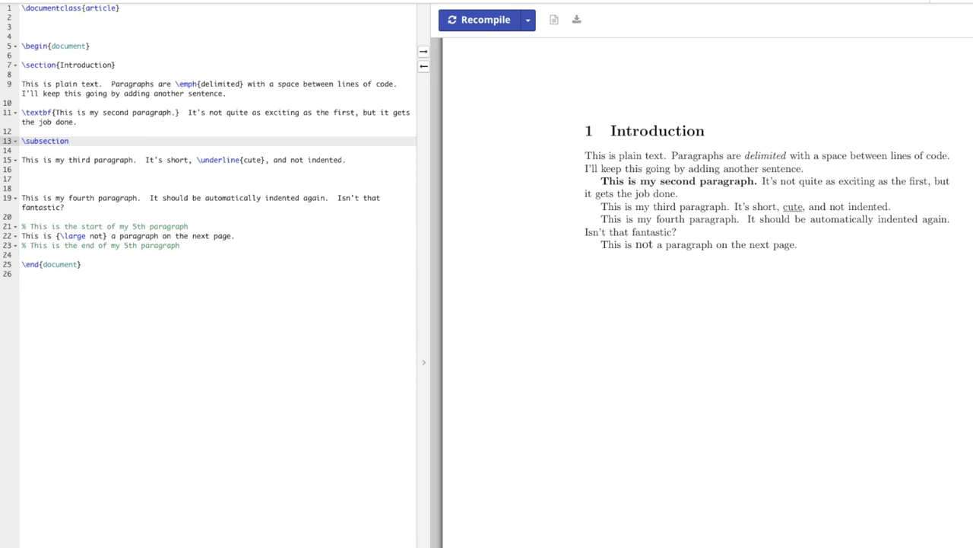
text({Paragraphs})
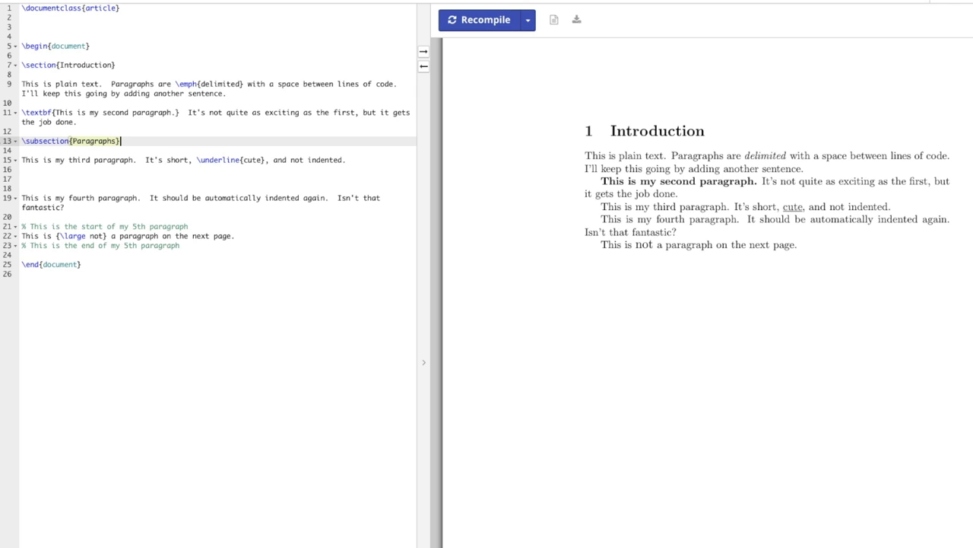
click(498, 23)
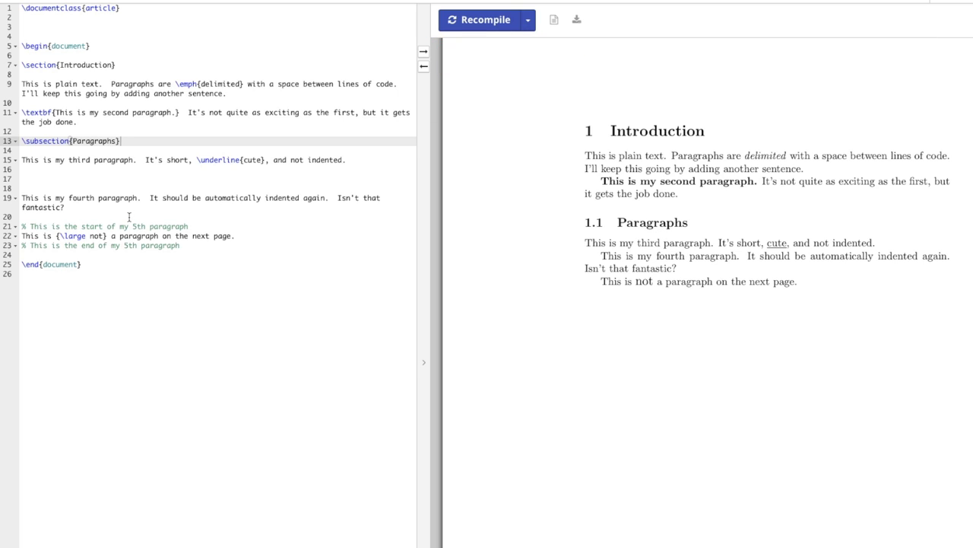
Insert \section{Another Section} directly above the comment that starts the fifth paragraph and recompile
click(188, 216)
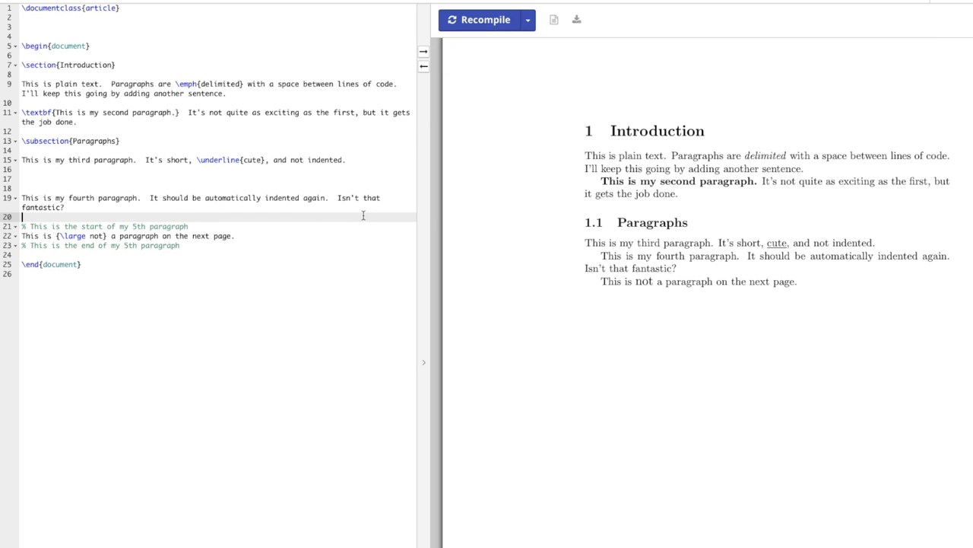
key(Return)
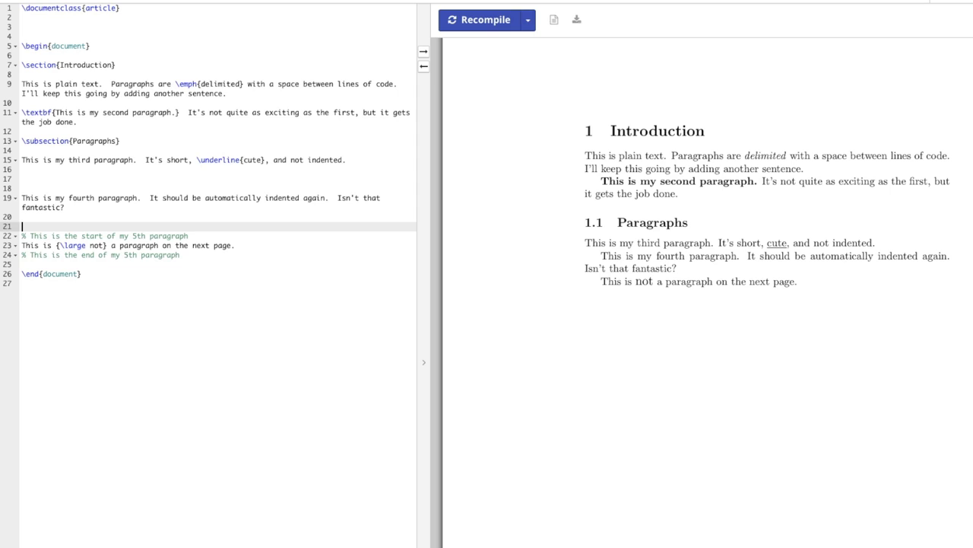
text(\section)
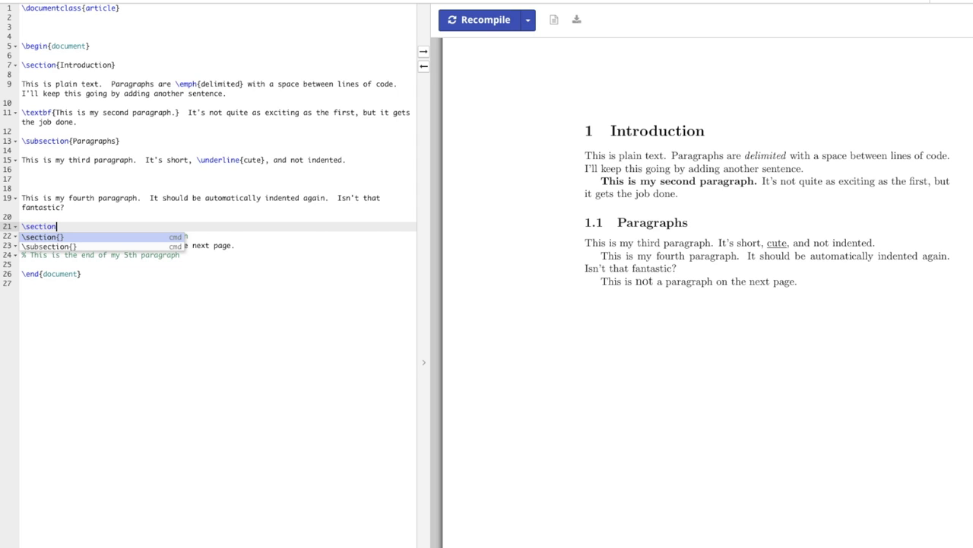
text({Another)
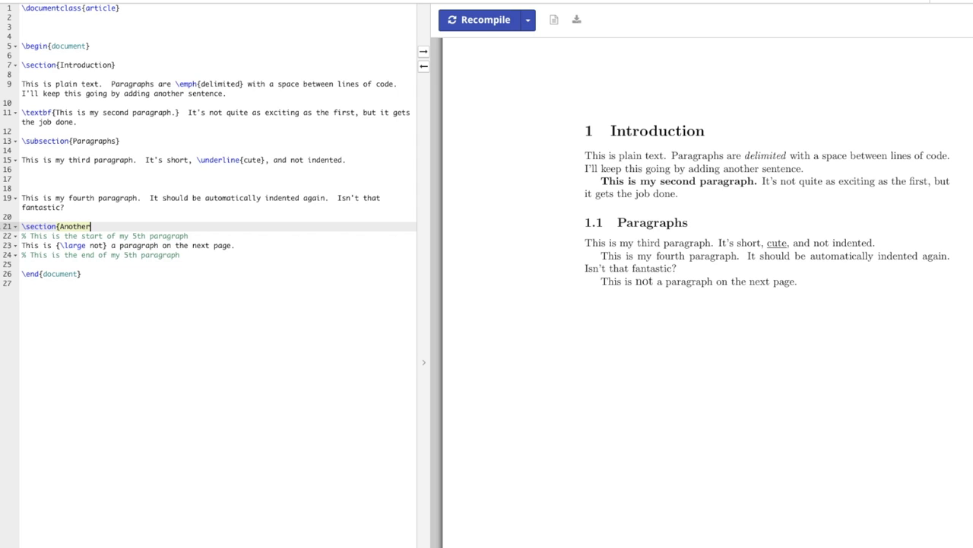
text( Section})
click(498, 20)
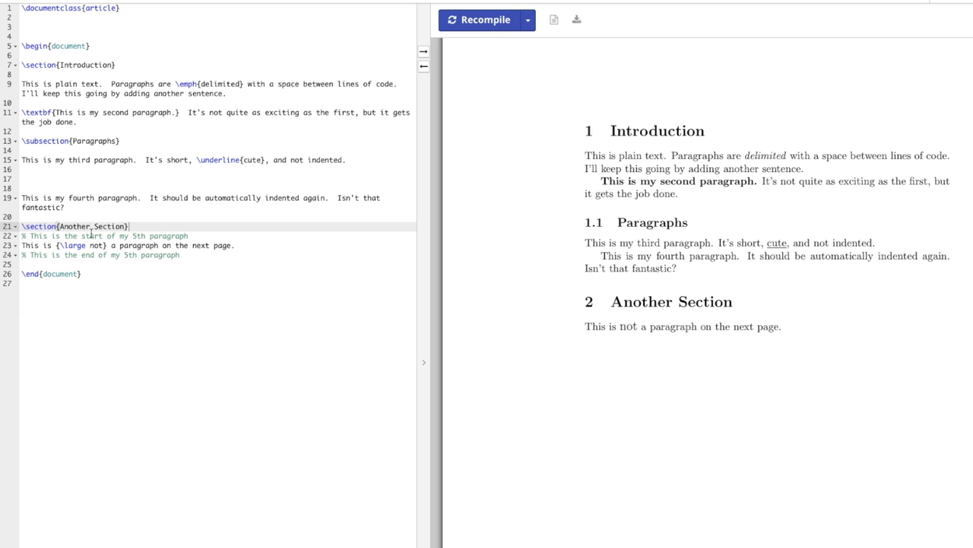
Try the unnumbered form \section* on the "Another Section" heading, recompile, and remove the asterisk again
click(56, 226)
text(*)
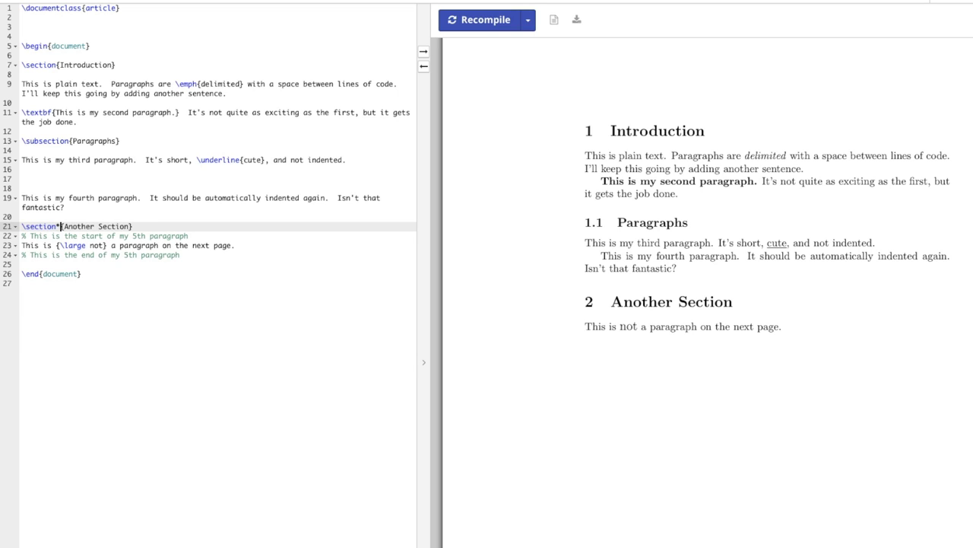
click(485, 21)
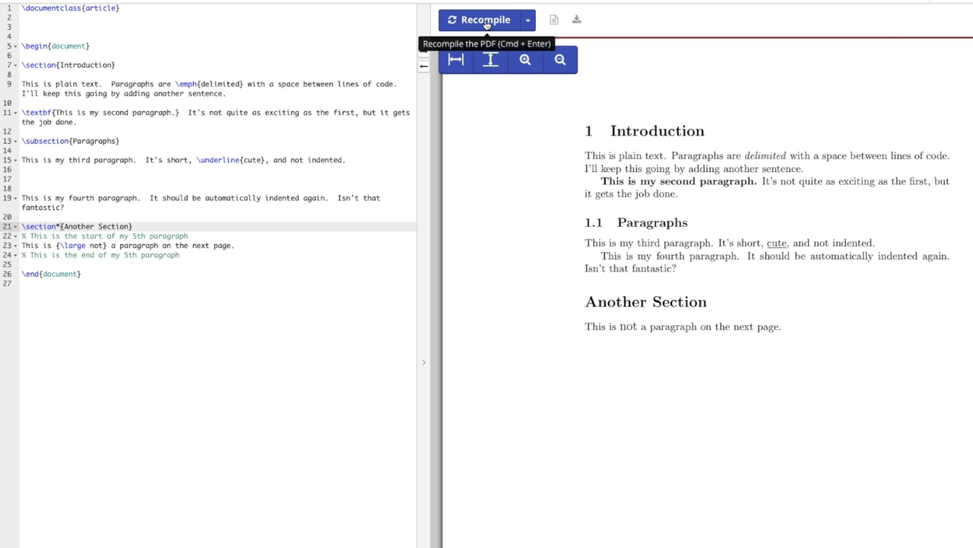
click(61, 226)
key(BackSpace)
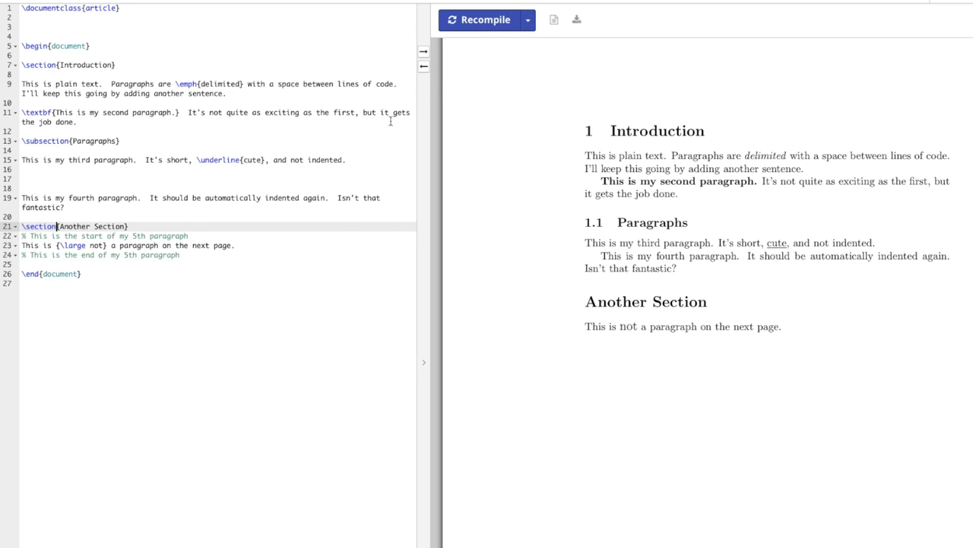
Insert \section{PlayTime} below the comment that ends the fifth paragraph and recompile the document
click(475, 28)
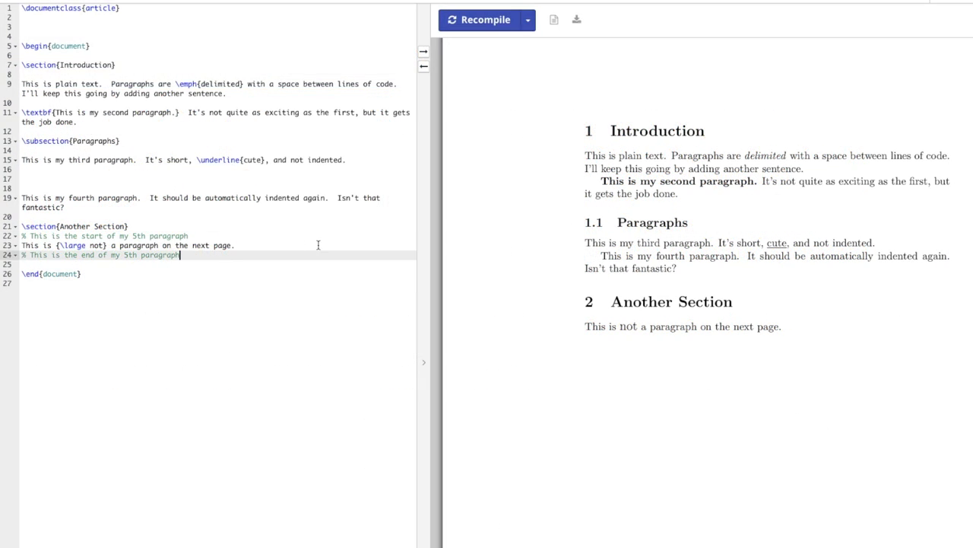
key(Return)
key(Return)
key(Return)
key(Return)
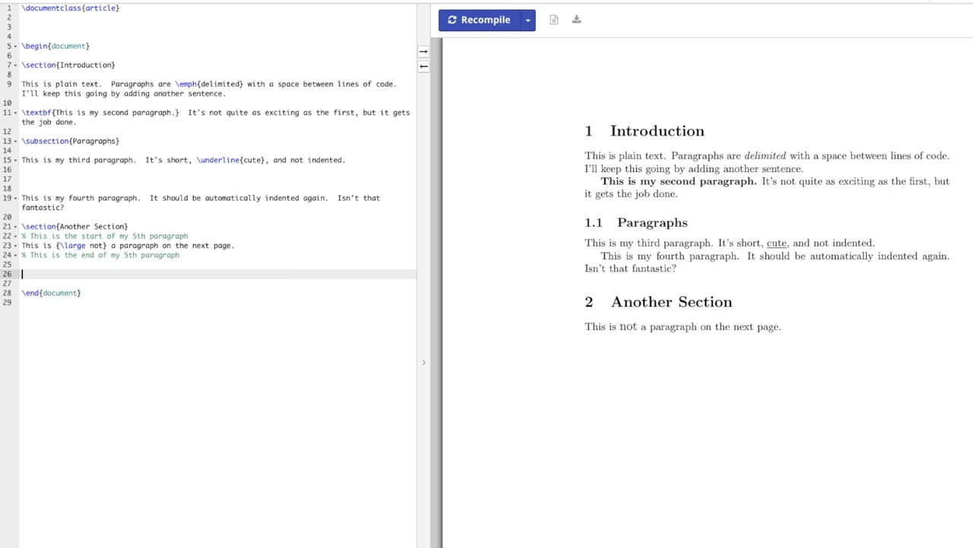
key(Up)
text(\section{Ploa)
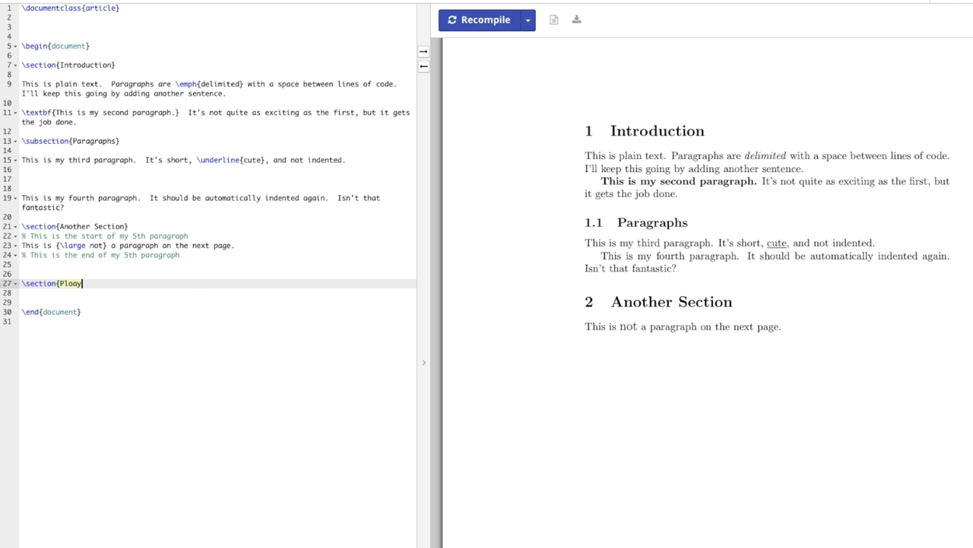
key(BackSpace)
key(BackSpace)
text(ayTime})
key(Return)
key(Return)
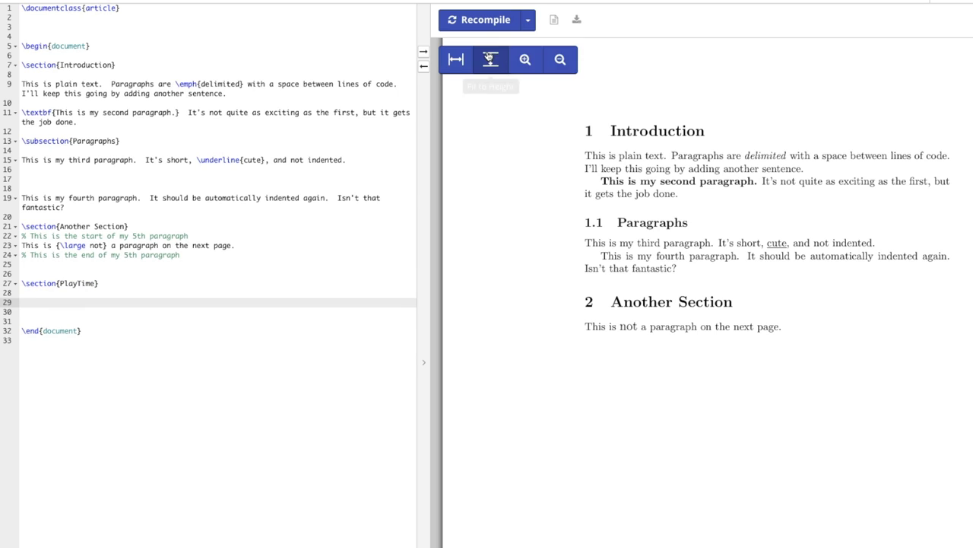
click(490, 27)
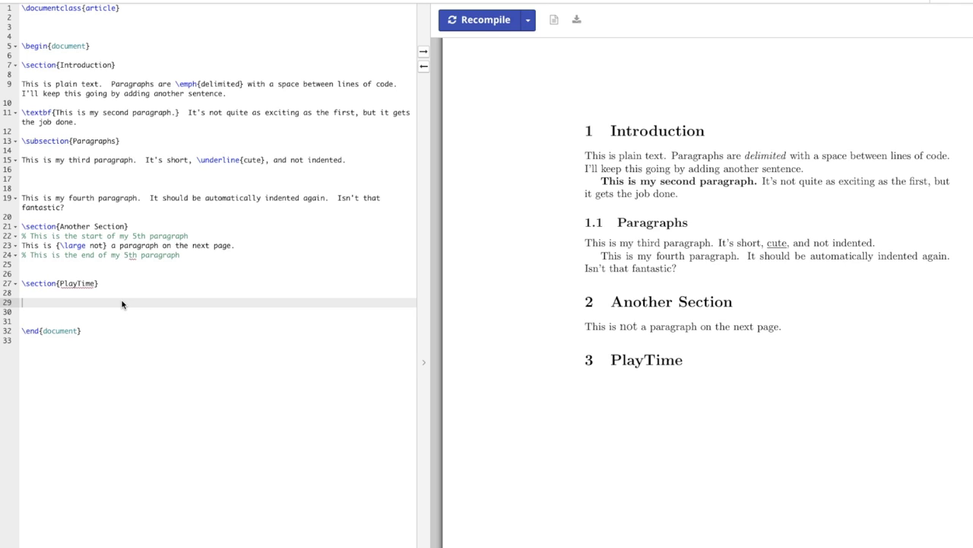
Write "Let's try placing a formula here." under the PlayTime heading and insert the inline math $x$ before "here"
text(Let's try placing a formula here.)
key(Return)
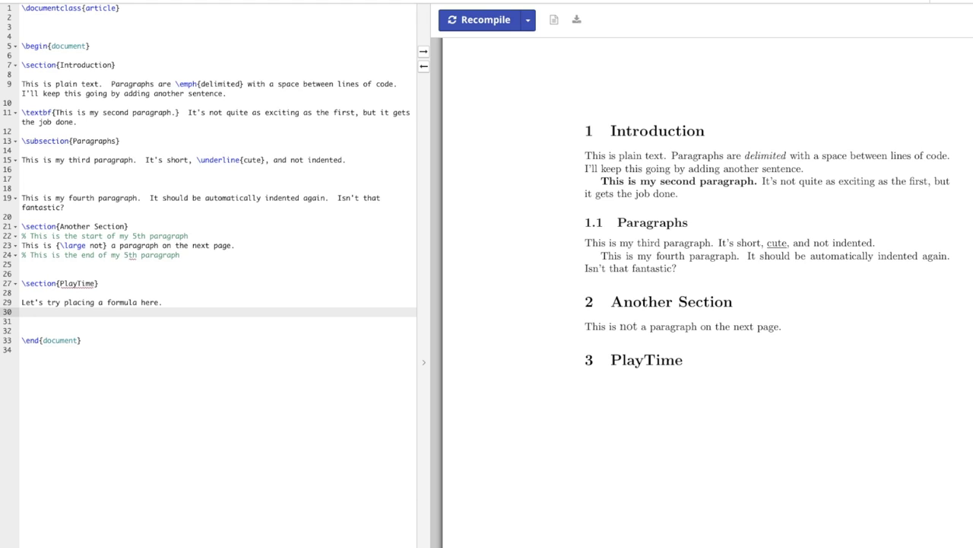
click(169, 303)
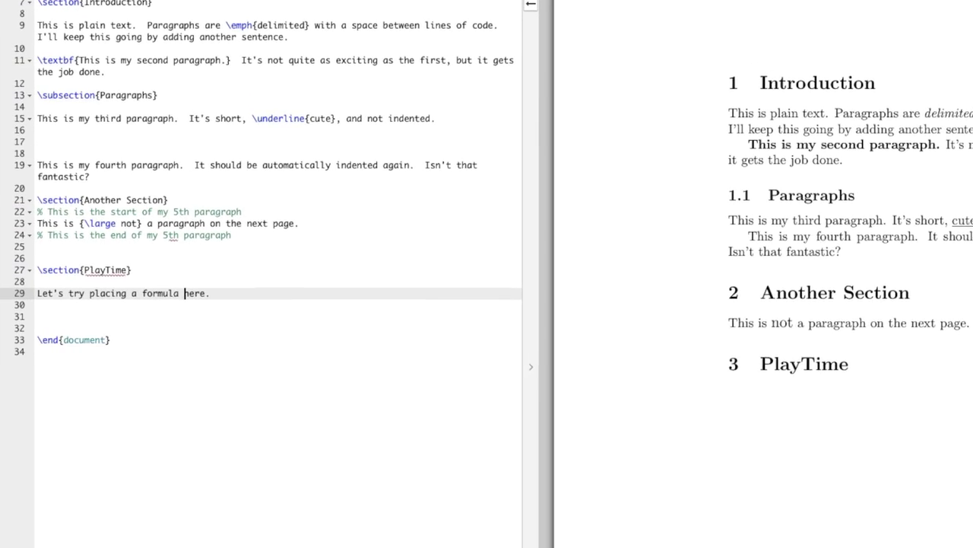
click(218, 289)
text($ $)
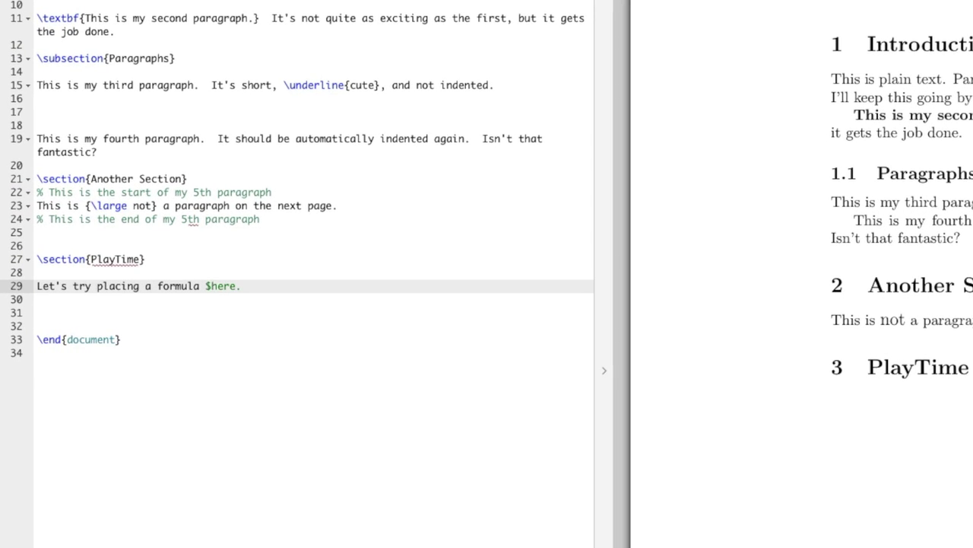
click(212, 286)
text(x)
key(Delete)
key(Right)
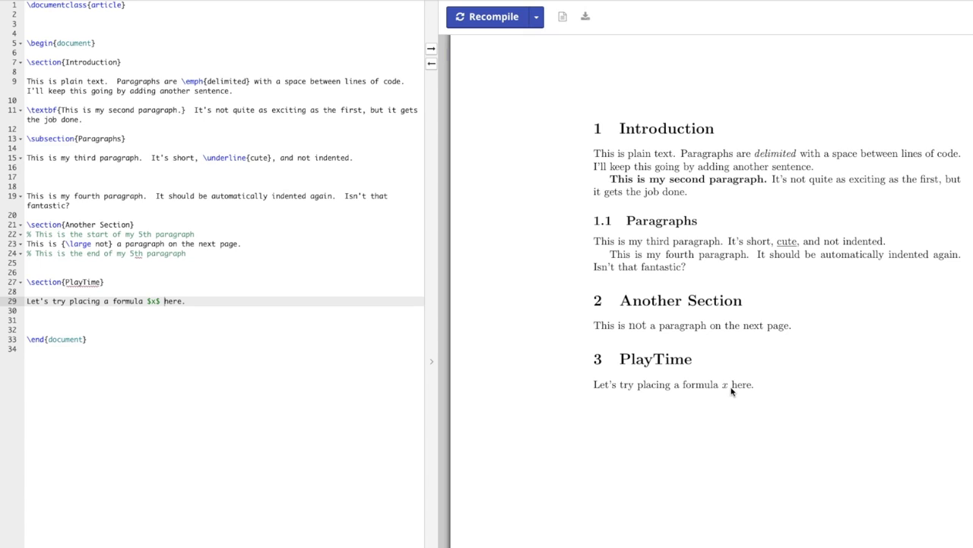
Expand the inline formula in the PlayTime sentence to $y=mx+b$ and recompile
click(150, 301)
text(y=m)
key(Right)
text(+b)
click(490, 17)
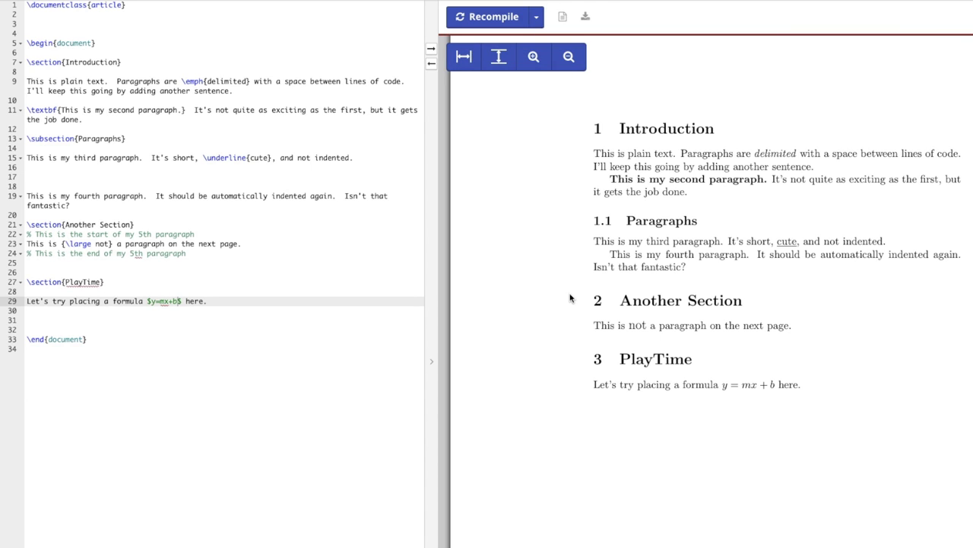
Add the display formula $$y=mx+b$$ on its own line below the PlayTime sentence and recompile
click(277, 302)
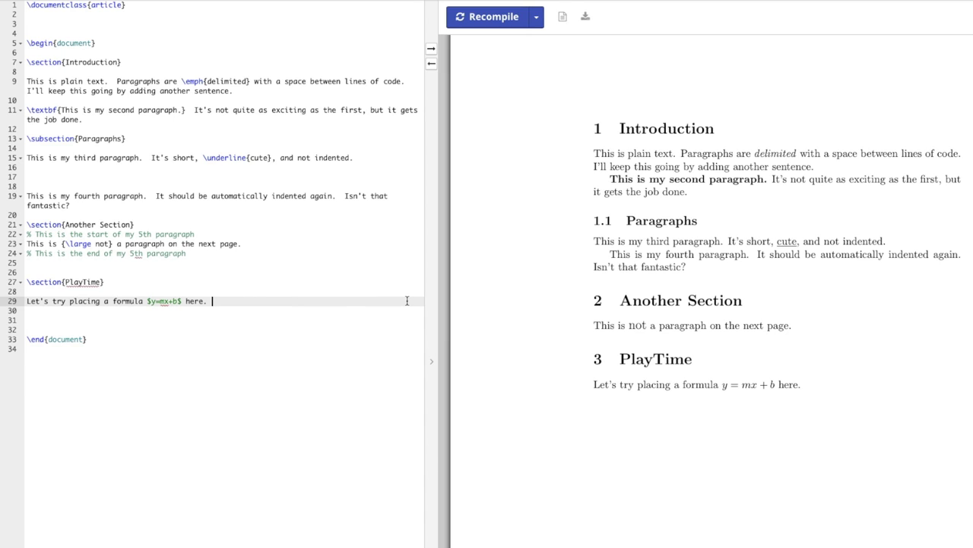
key(Return)
key(Return)
text($$)
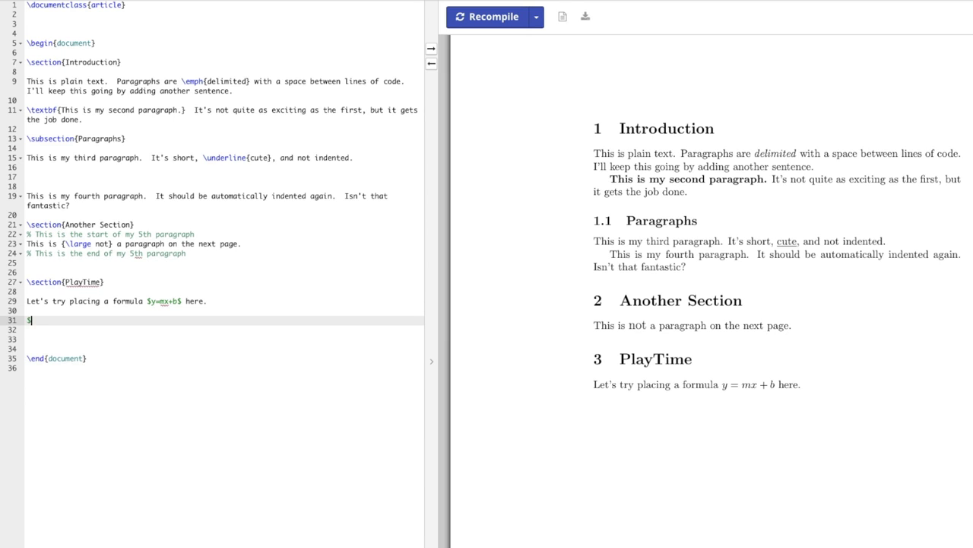
text( $$)
key(Left)
key(Left)
text(y=mx=B)
key(BackSpace)
key(BackSpace)
text(+b)
key(Delete)
click(493, 16)
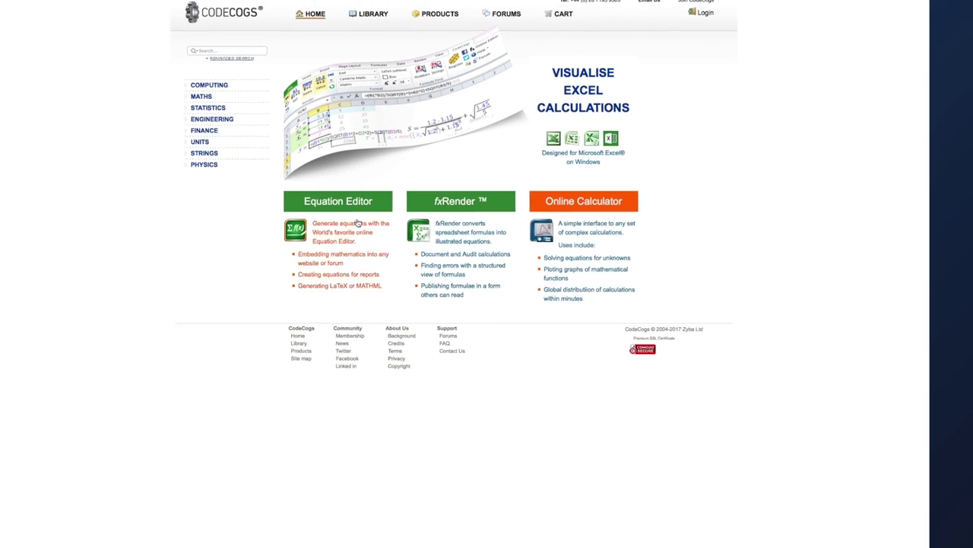
Switch to the CodeCogs site and open its standalone online LaTeX Equation Editor
click(357, 204)
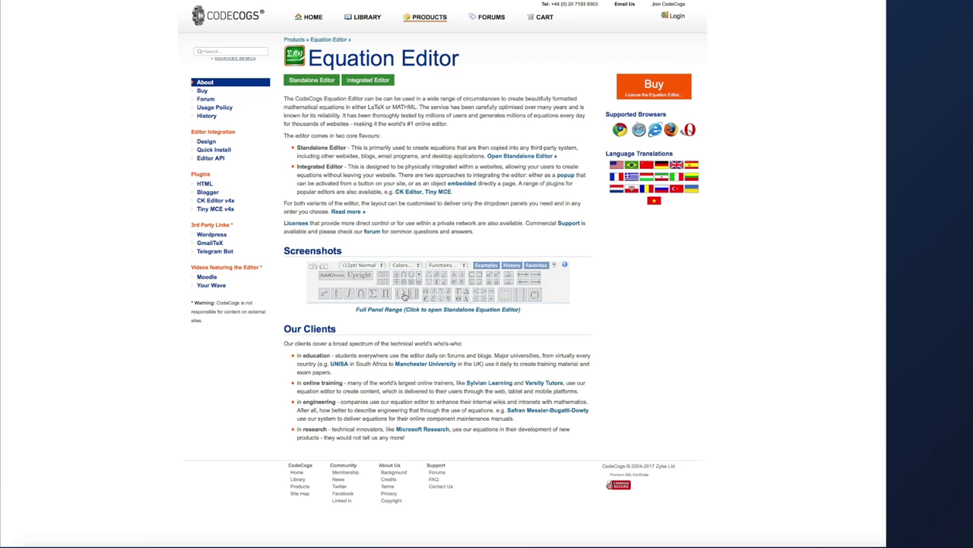
click(429, 292)
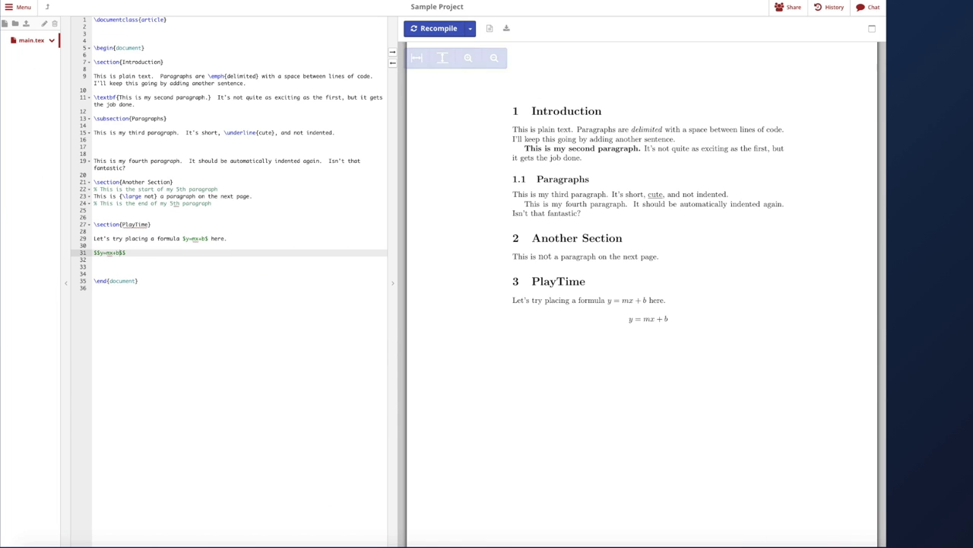
click(216, 0)
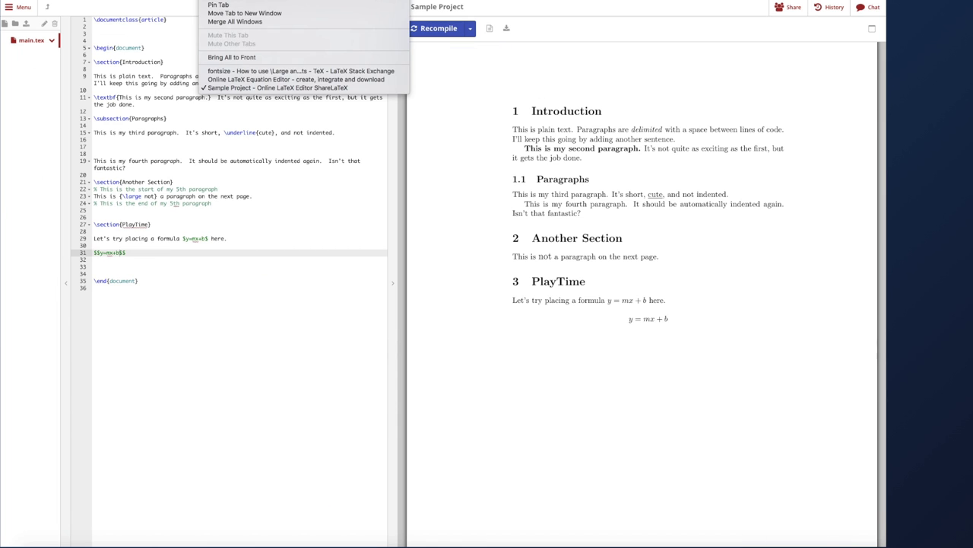
click(247, 79)
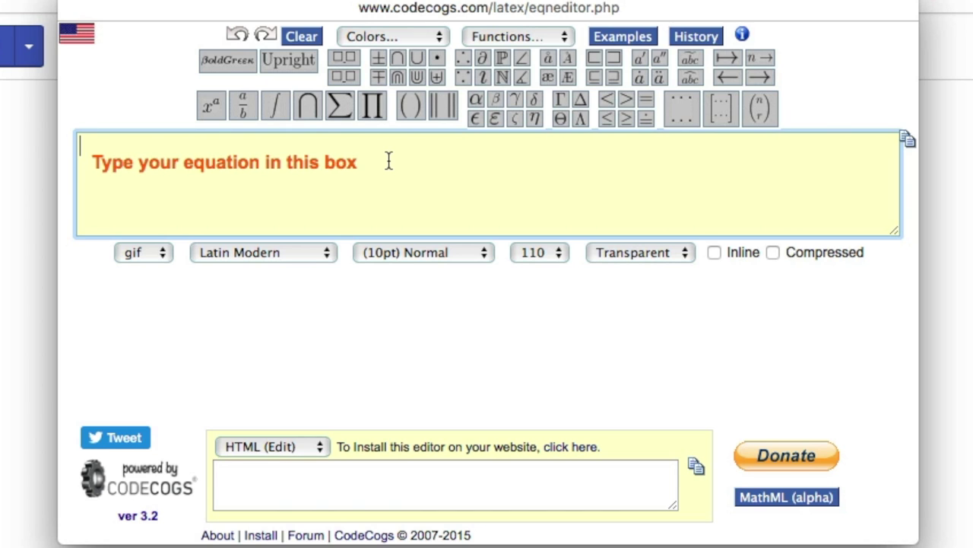
Enter the equation F=ma in the equation editor and put \overrightarrow over both F and a
text(F=)
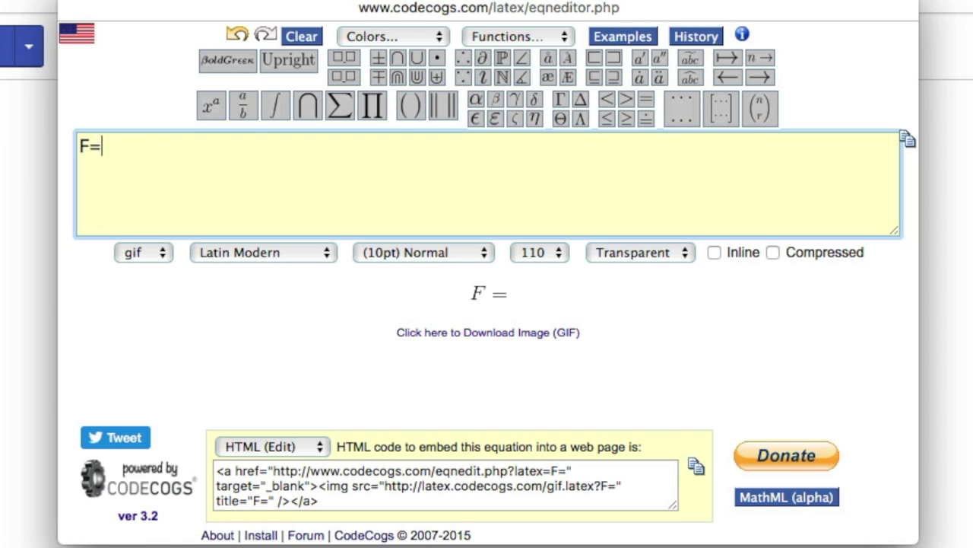
text(ma)
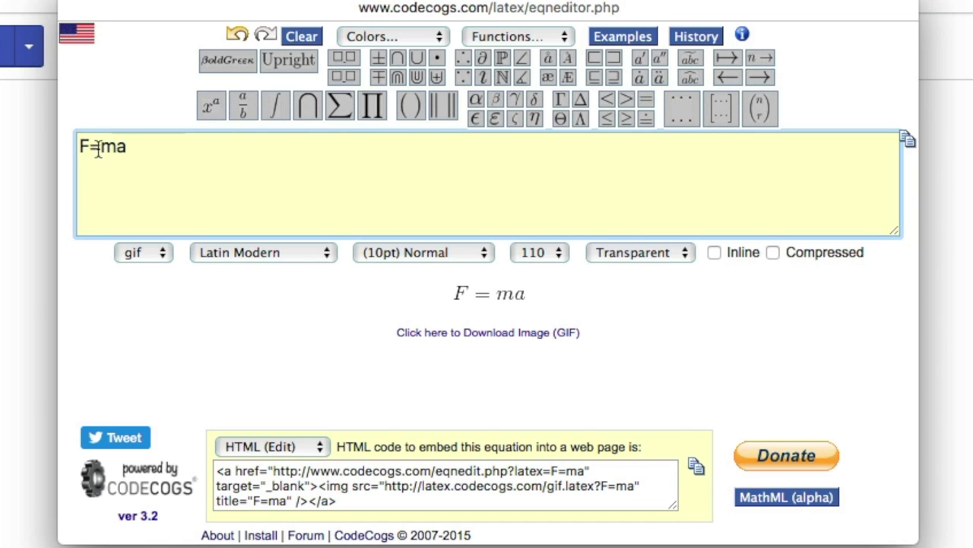
mouse_move(688, 121)
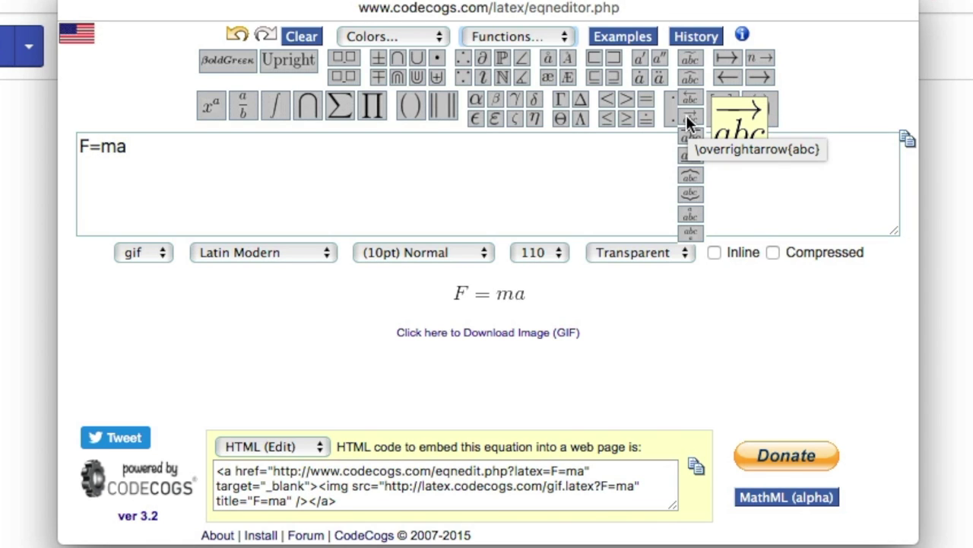
click(688, 118)
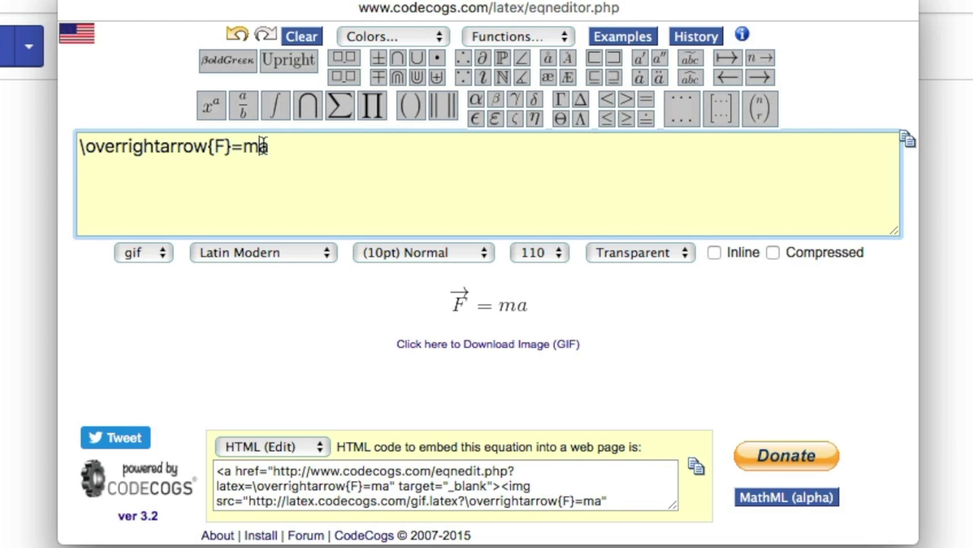
drag(261, 146, 260, 171)
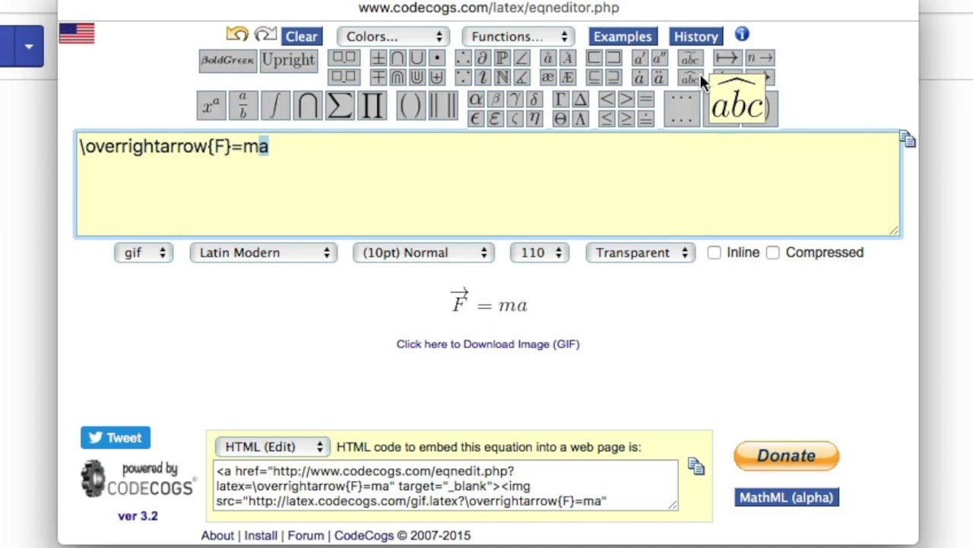
mouse_move(697, 54)
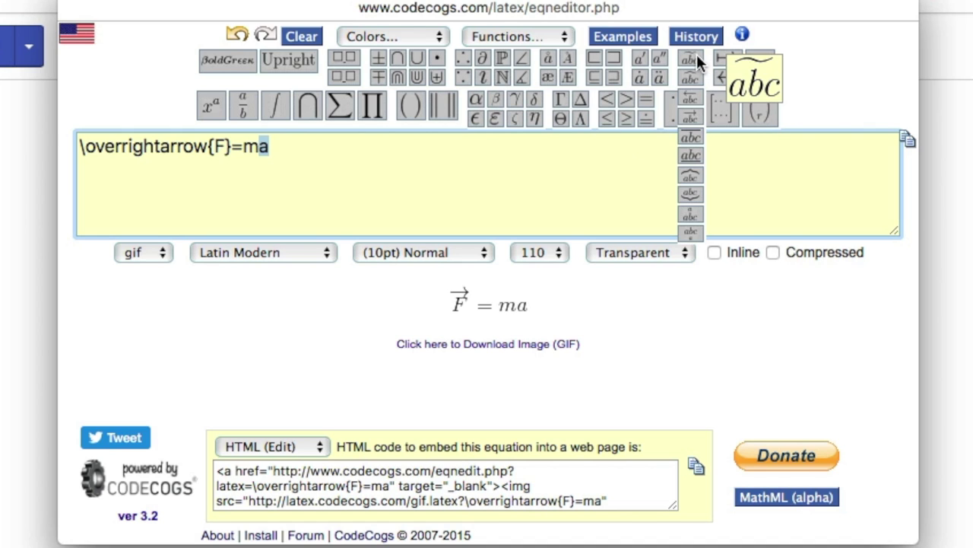
click(695, 114)
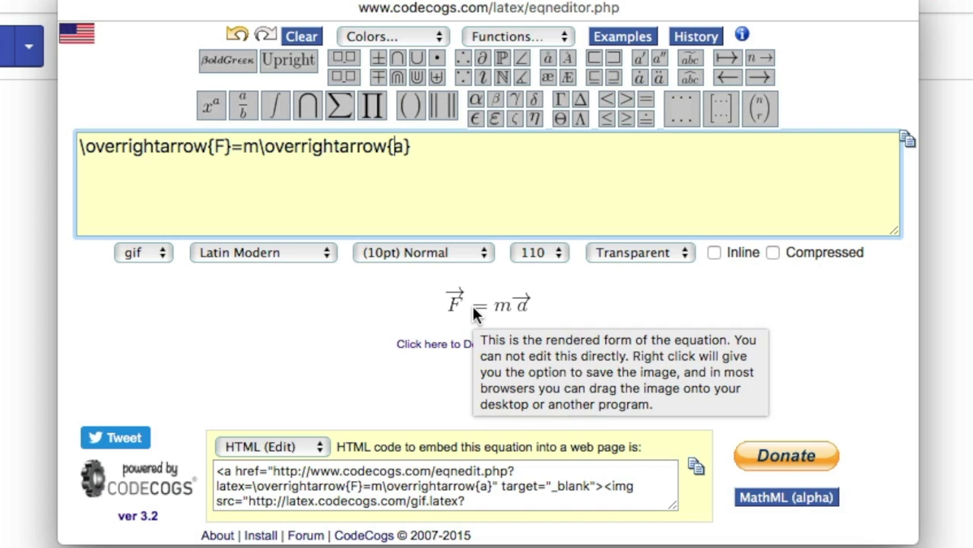
Copy the vector equation's code, paste it over the inline y=mx+b in the ShareLaTeX document, and recompile
drag(428, 148, 76, 146)
key(ctrl+c)
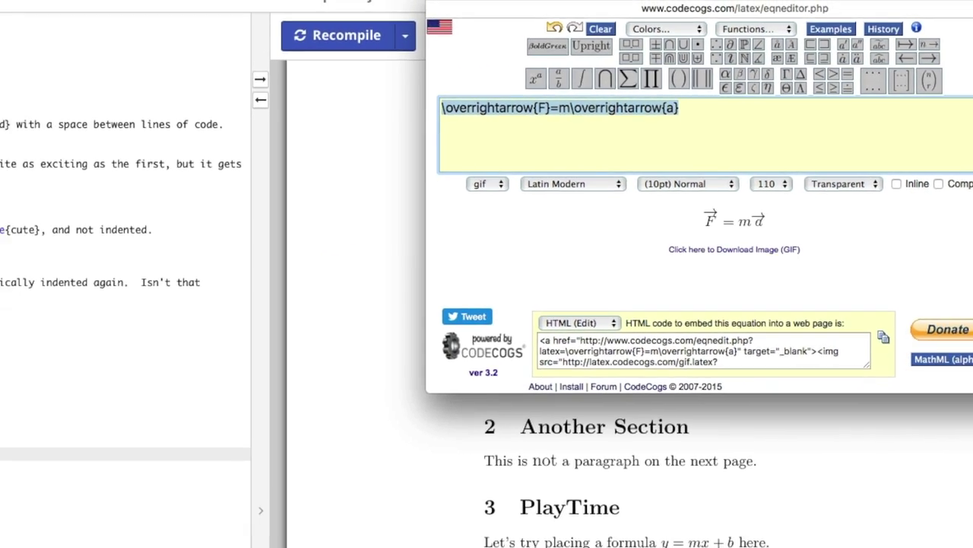
click(69, 378)
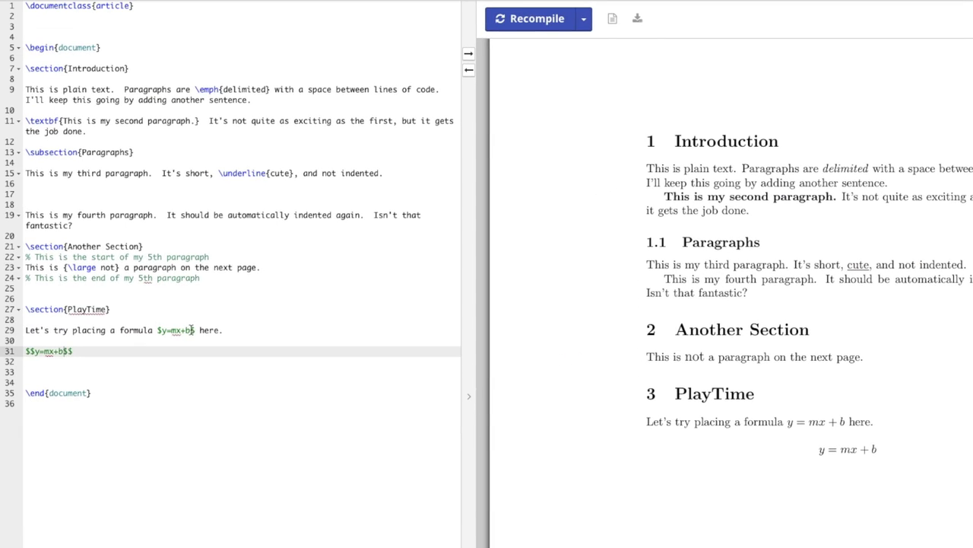
click(78, 379)
key(shift+Left)
key(shift+Left)
key(shift+Left)
key(shift+Left)
key(shift+Left)
key(shift+Left)
key(ctrl+v)
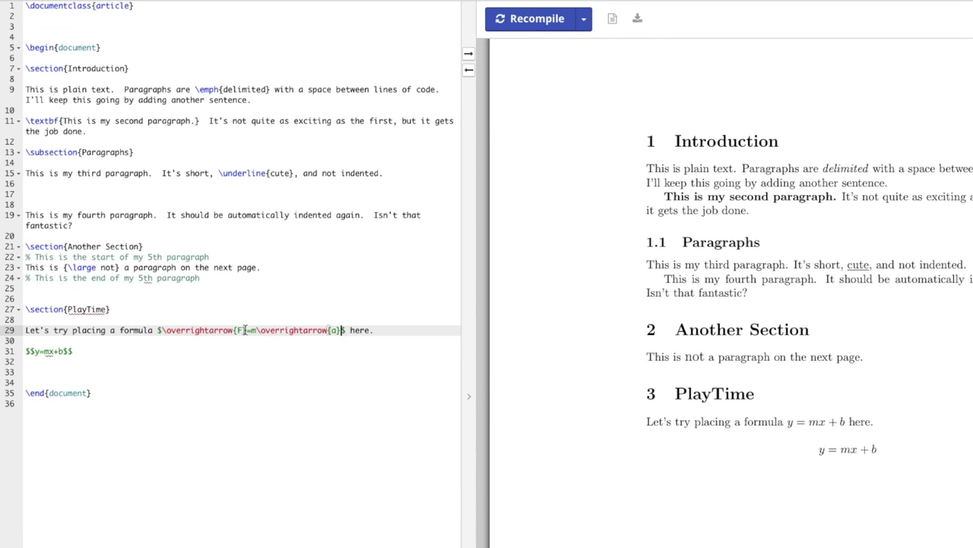
click(536, 20)
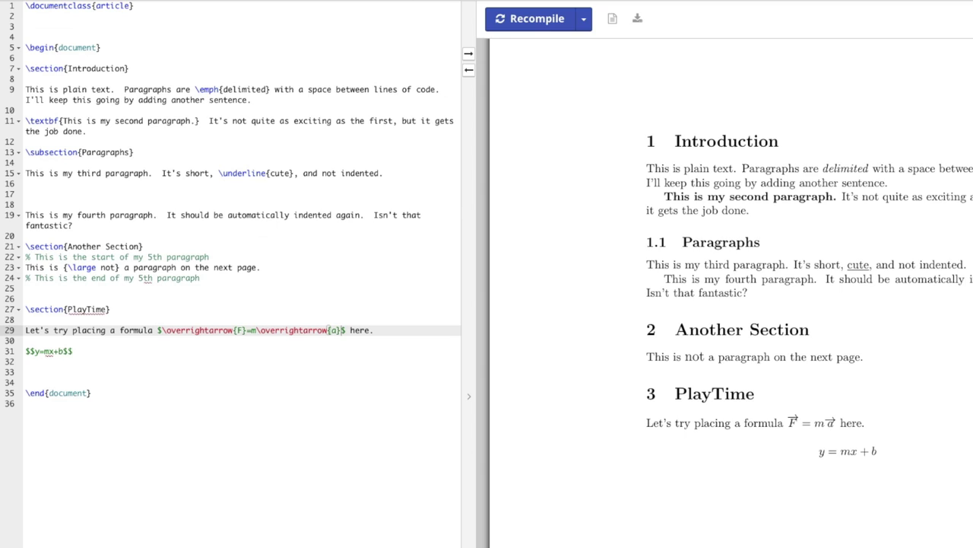
Return to the CodeCogs equation editor and replace the vector equation with f(x)=
click(274, 95)
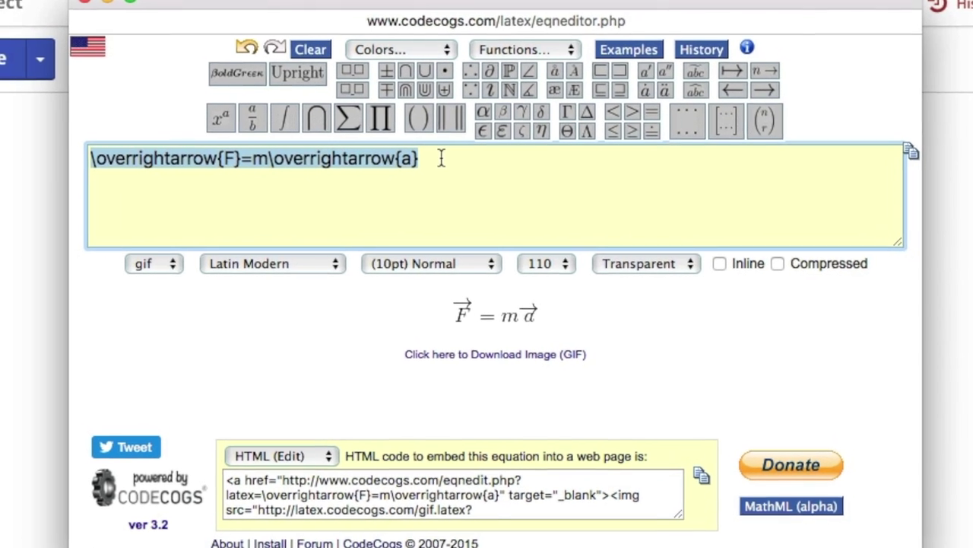
text(f(x)))
key(BackSpace)
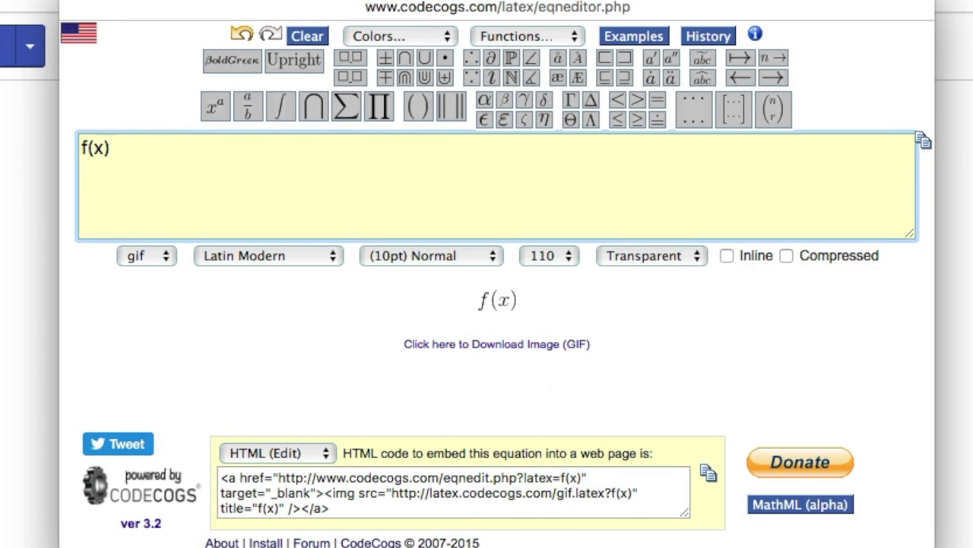
text(=)
Complete the equation after f(x)= with a definite integral from a to b of 3x^2dx
mouse_move(273, 107)
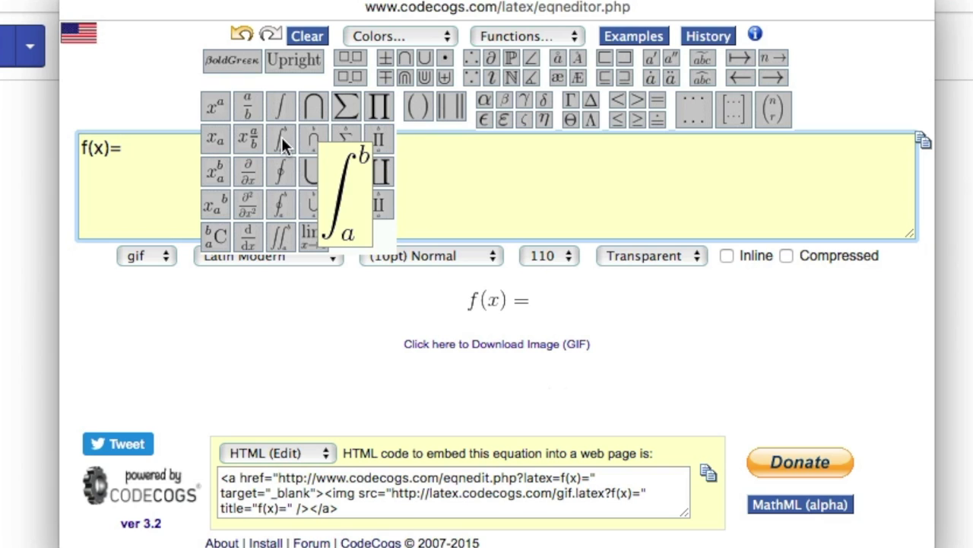
click(281, 136)
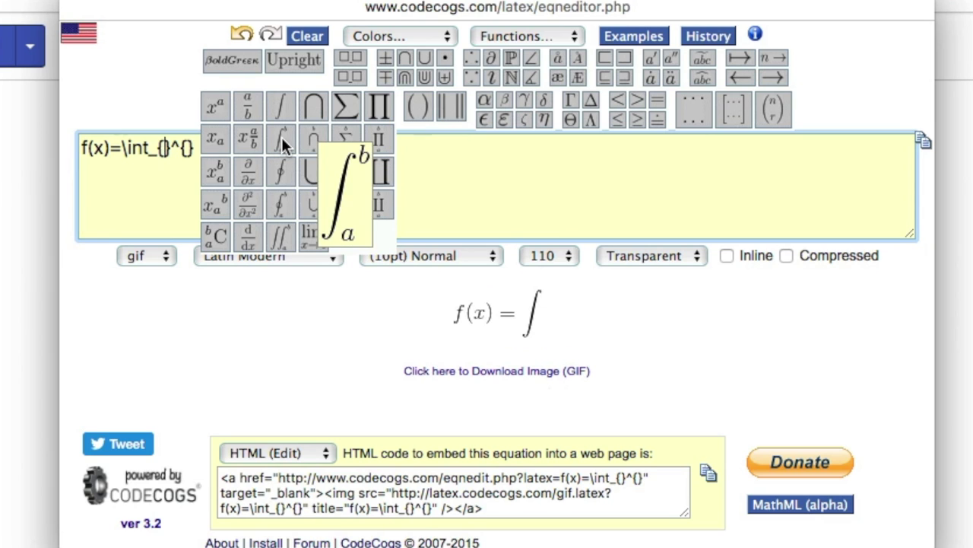
text(a)
click(197, 149)
text(b)
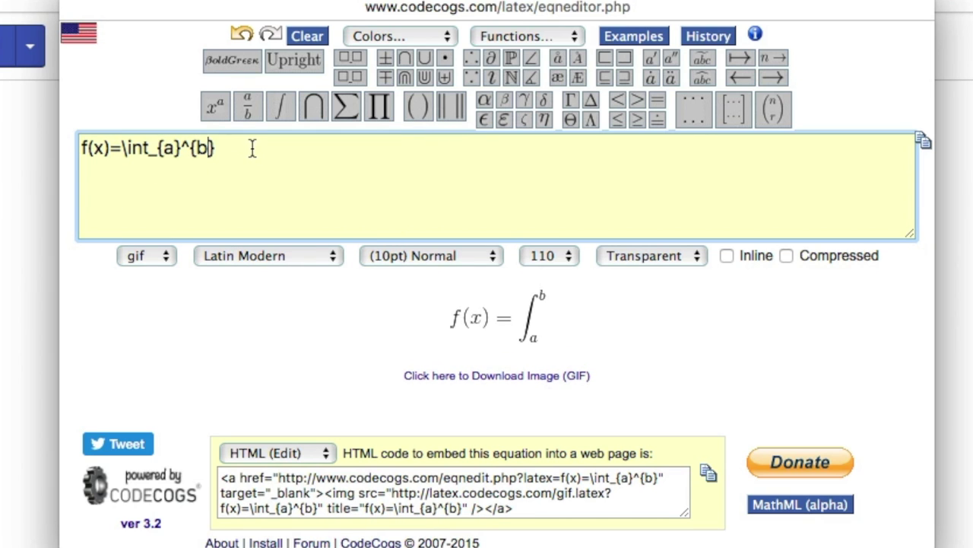
click(252, 148)
text(3)
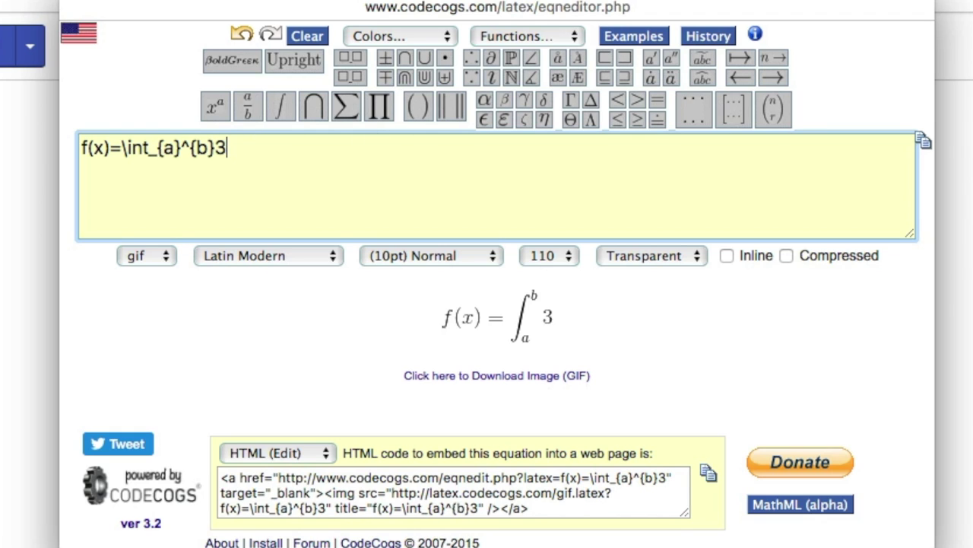
text(x^2)
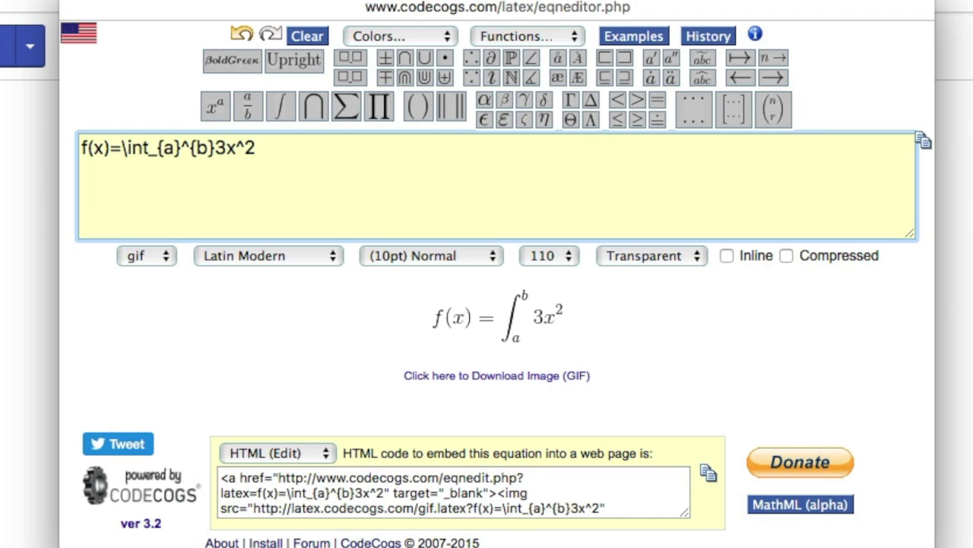
text(dx)
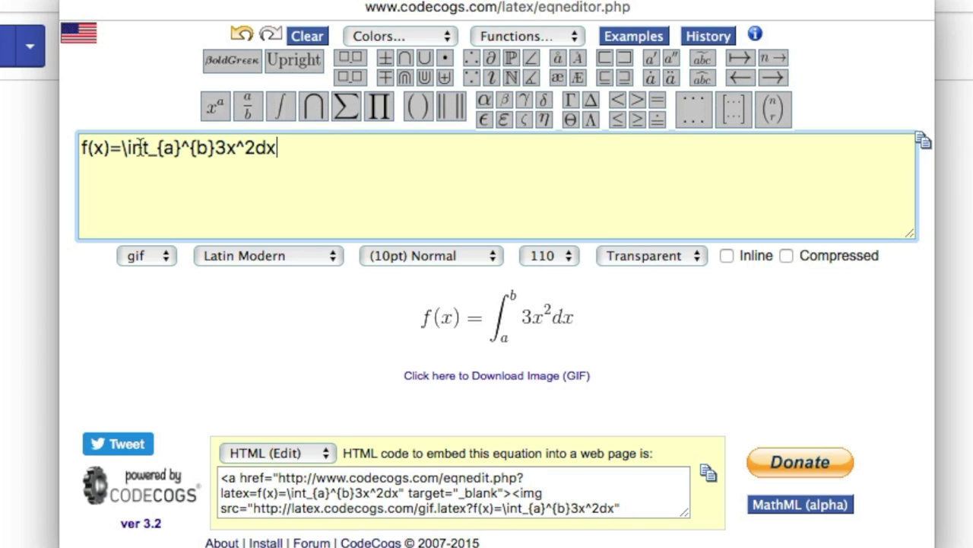
Copy the integral equation's code, paste it over the display formula y=mx+b in the ShareLaTeX document, and recompile
drag(294, 147, 59, 151)
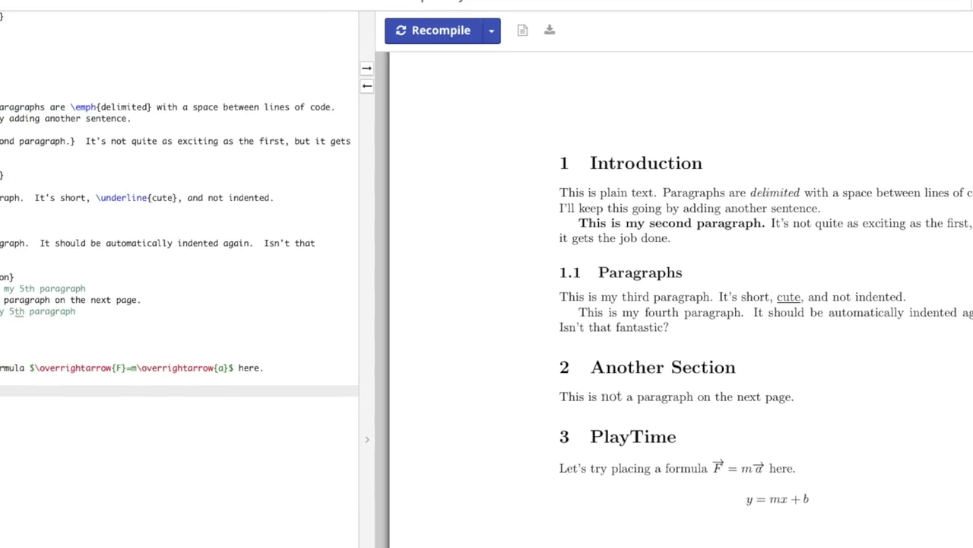
text(f(x)=\int_{a}^{b}3x^2dx)
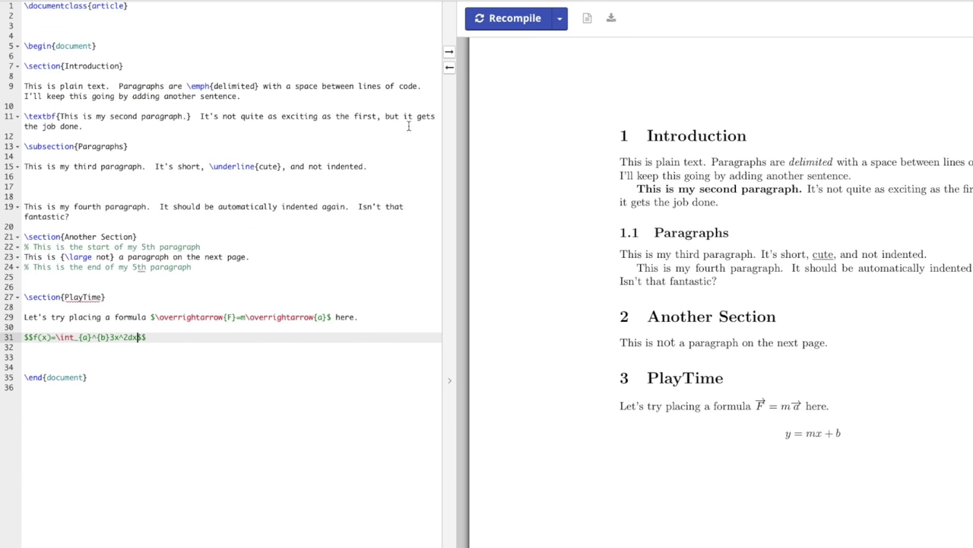
click(508, 19)
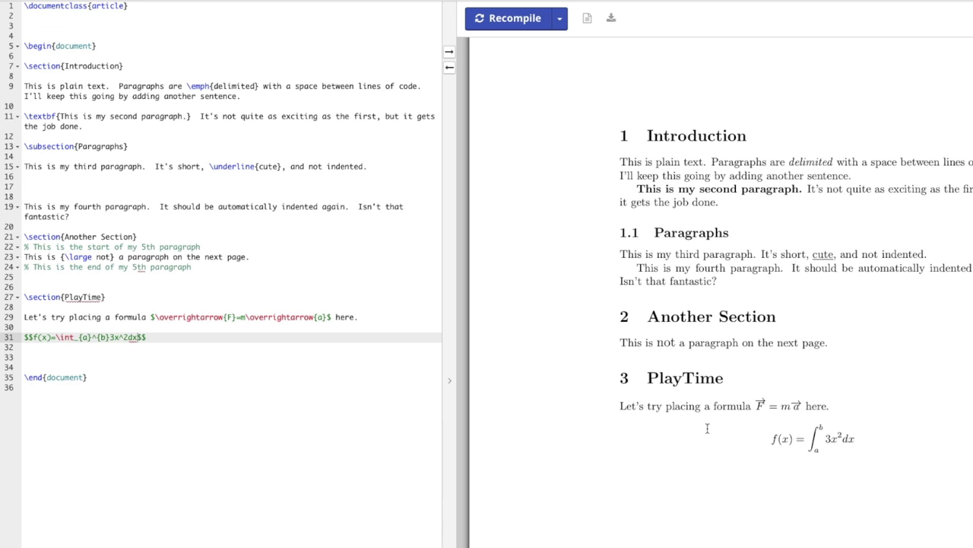
Add the line \subsections{Numbered Lists} with blank lines around it below the display formula and recompile
click(263, 357)
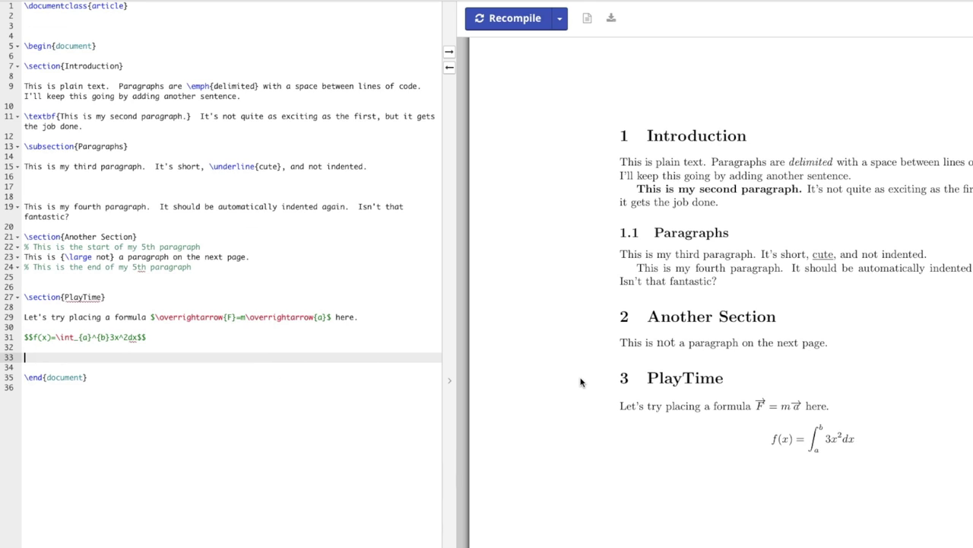
key(Return)
key(Return)
key(Return)
key(Up)
key(Up)
text(\subsections)
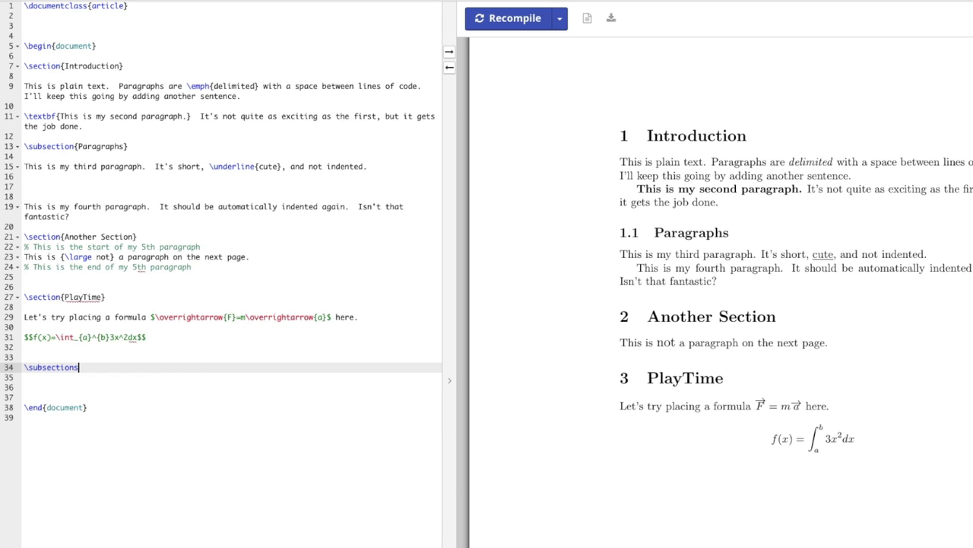
text({Numbered Lists})
click(515, 26)
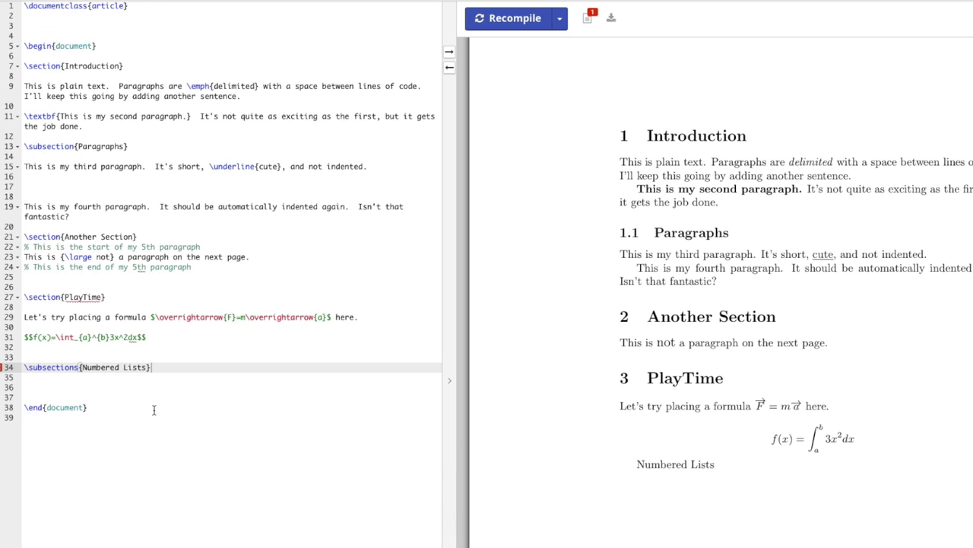
Insert the sentence "This ends our main PlayTime section." between the display formula and the Numbered Lists line, and recompile
click(143, 378)
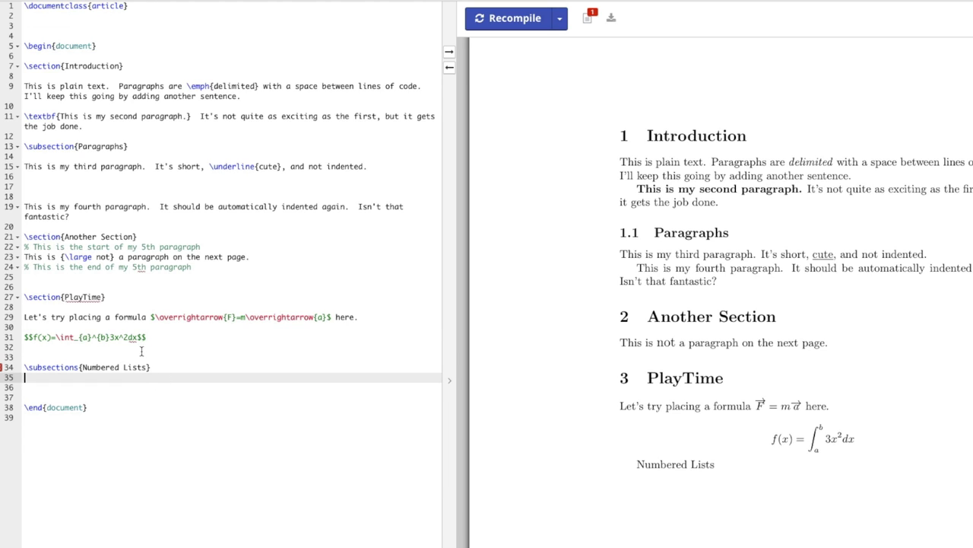
click(142, 347)
click(144, 355)
key(Return)
click(24, 357)
text(T)
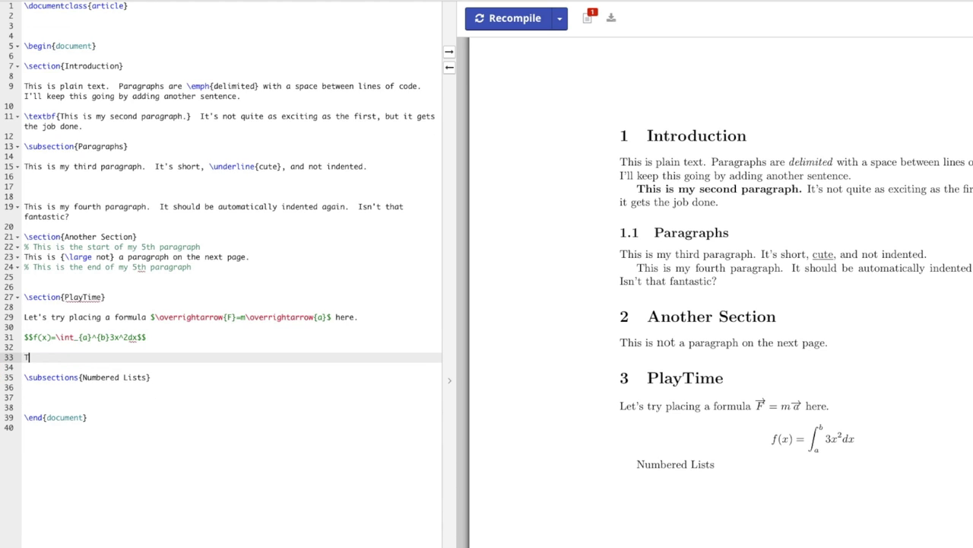
text(his ends our main PlayTime section.)
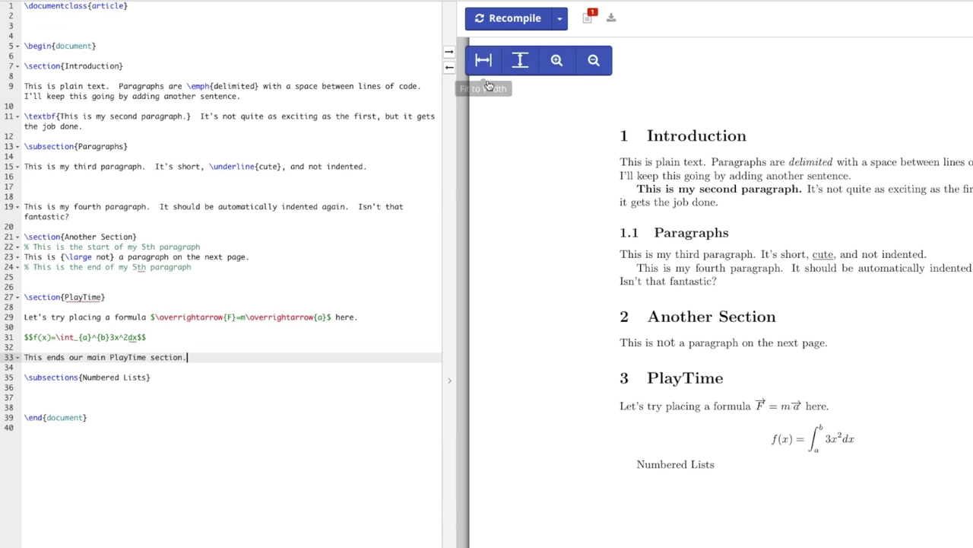
click(517, 23)
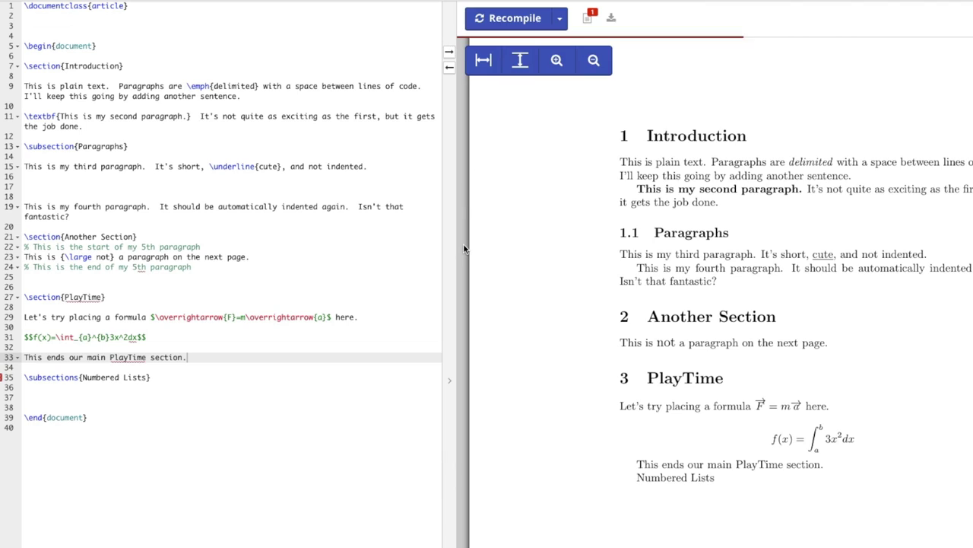
Replace the \subsections{Numbered Lists} line with \section{Lists} and recompile
click(171, 369)
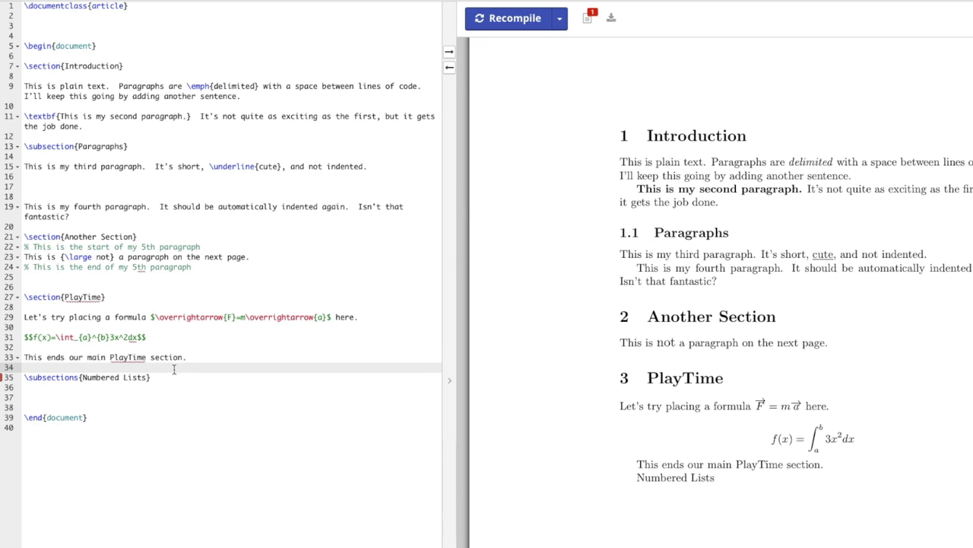
click(175, 377)
key(shift+Home)
text(\section)
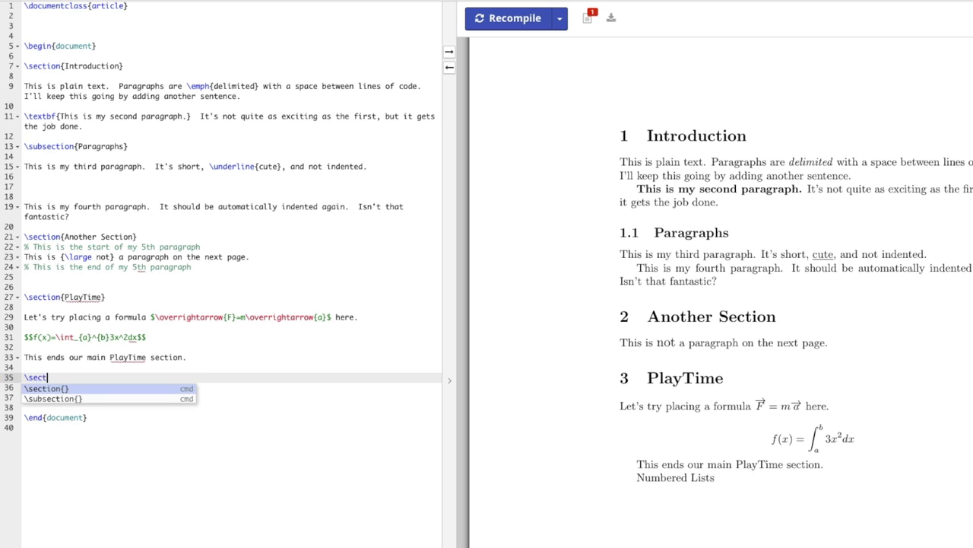
text({Lists{)
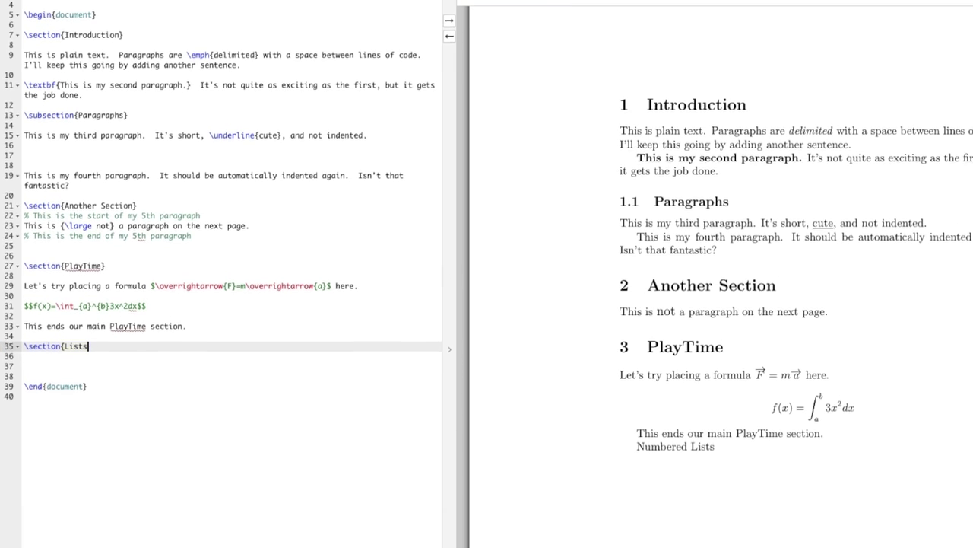
key(BackSpace)
text(})
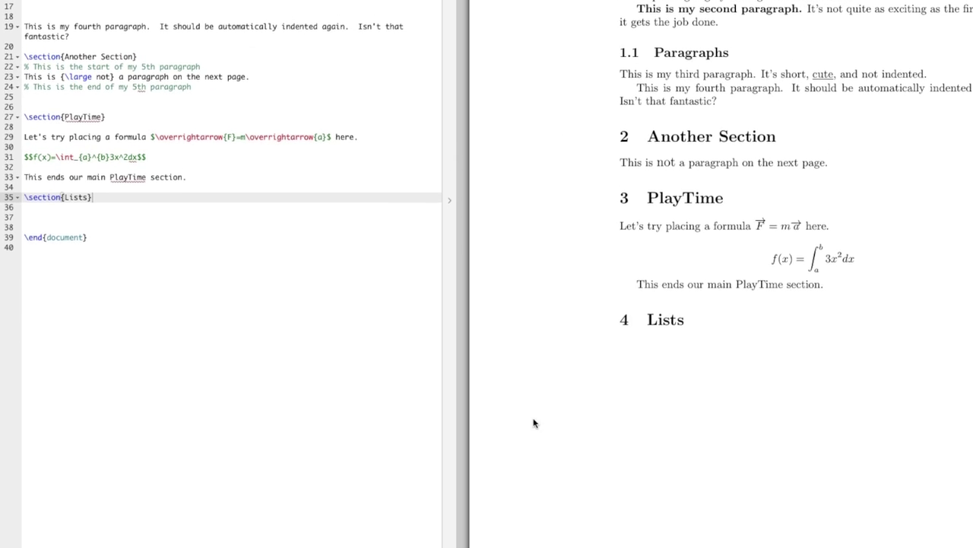
Insert an empty enumerate environment with its \begin and \end lines under the Lists section
click(134, 232)
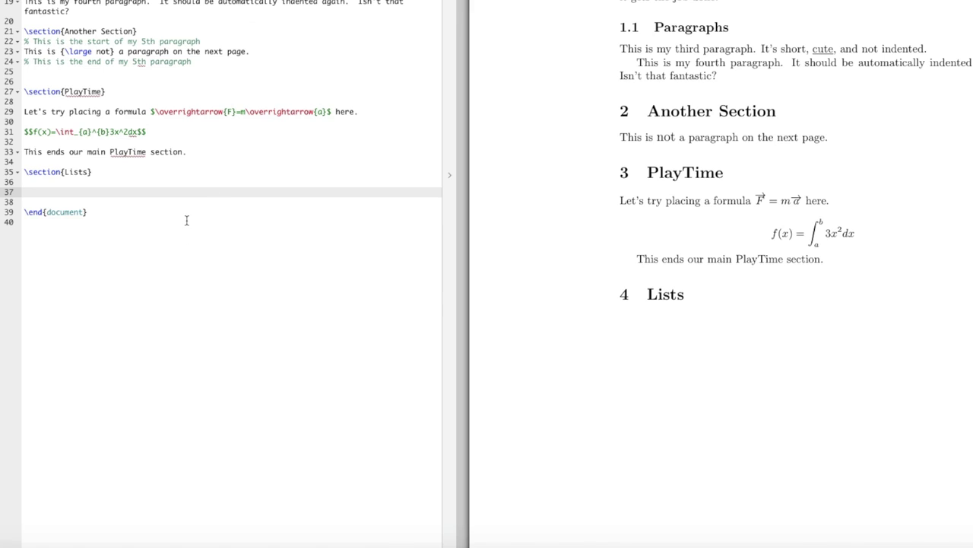
text(egin{)
text(ar)
key(BackSpace)
key(BackSpace)
text(e)
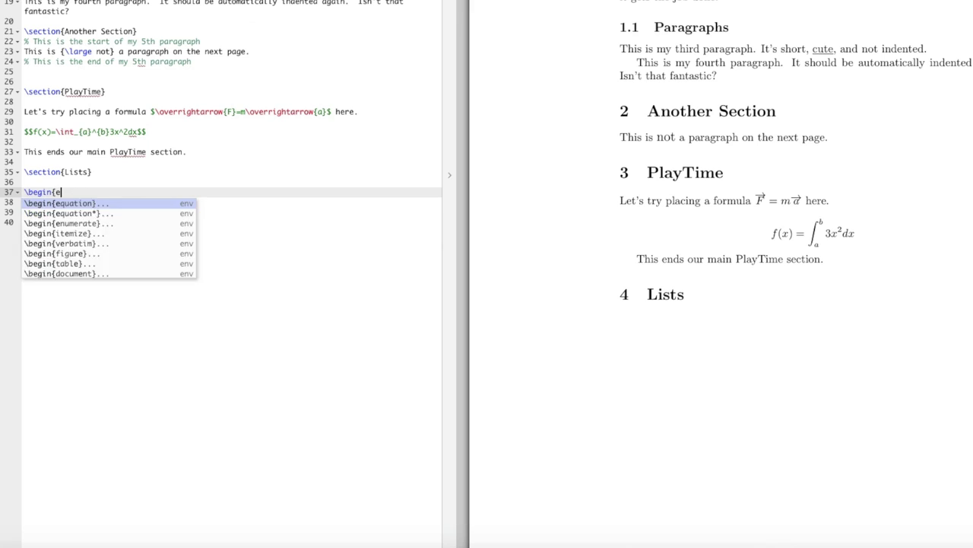
text(numerate})
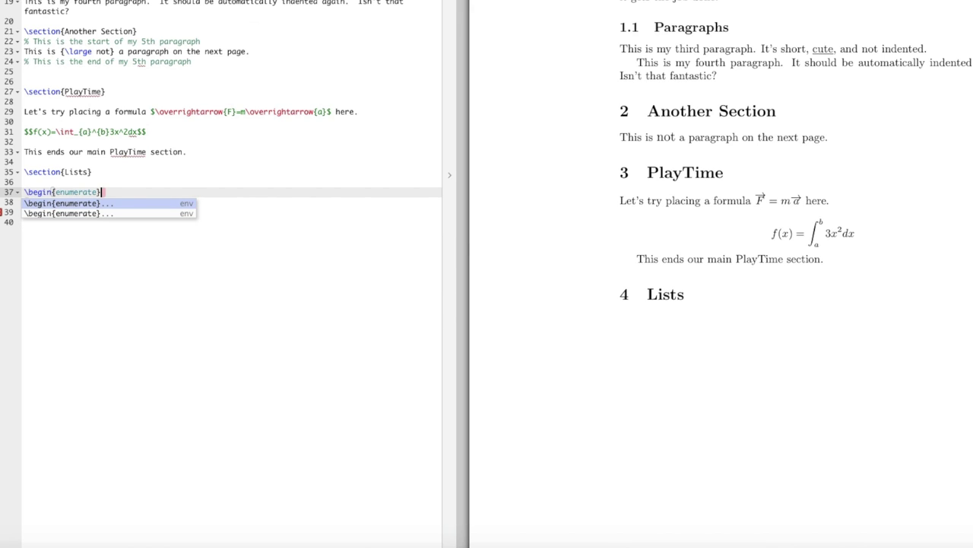
key(Return)
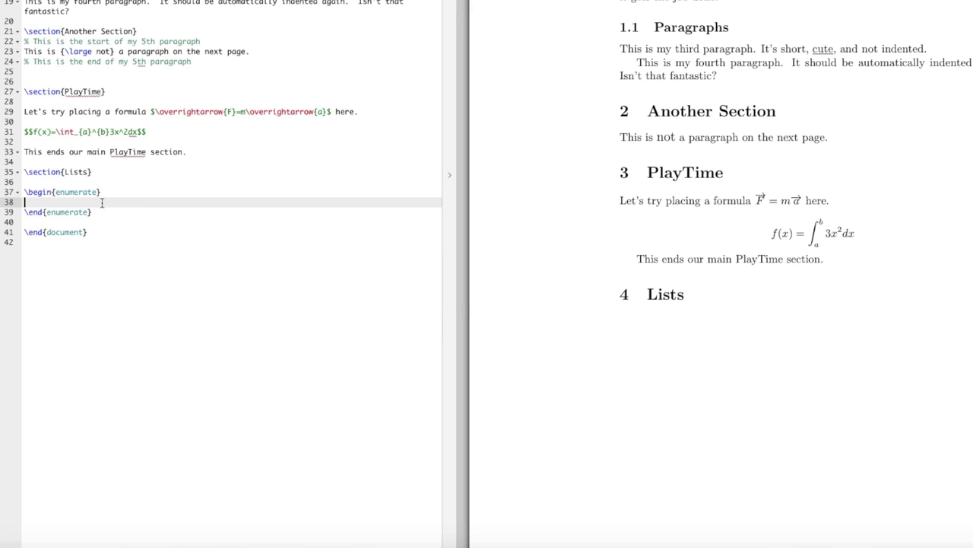
Add the items "This is our first item", "This is our second item" and "Believe it or not, our third item" to the list and recompile
text(\item)
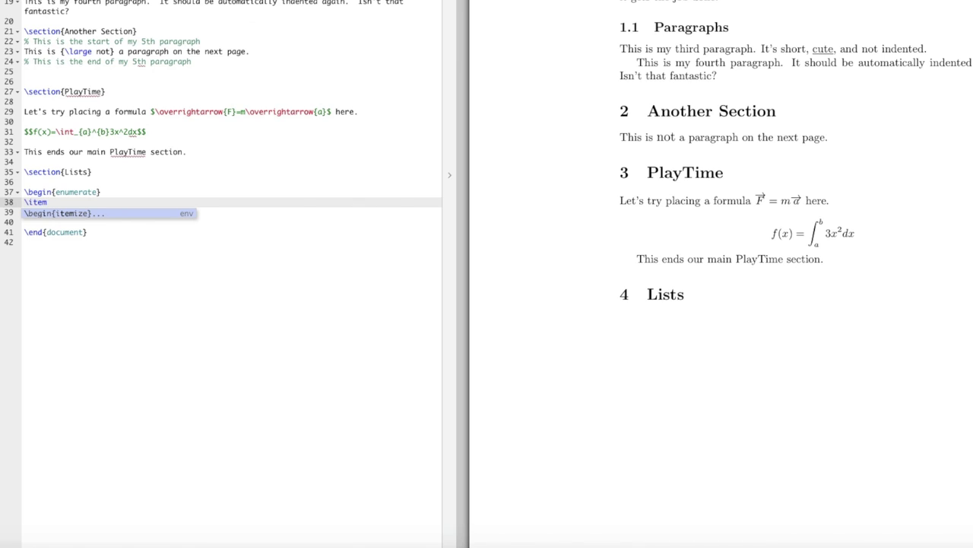
text( This i)
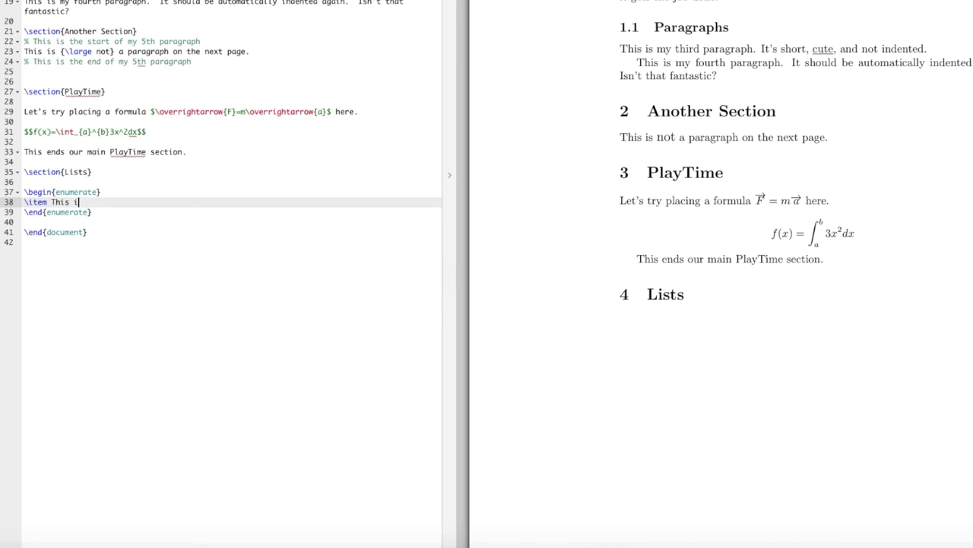
text(s our first item)
key(Return)
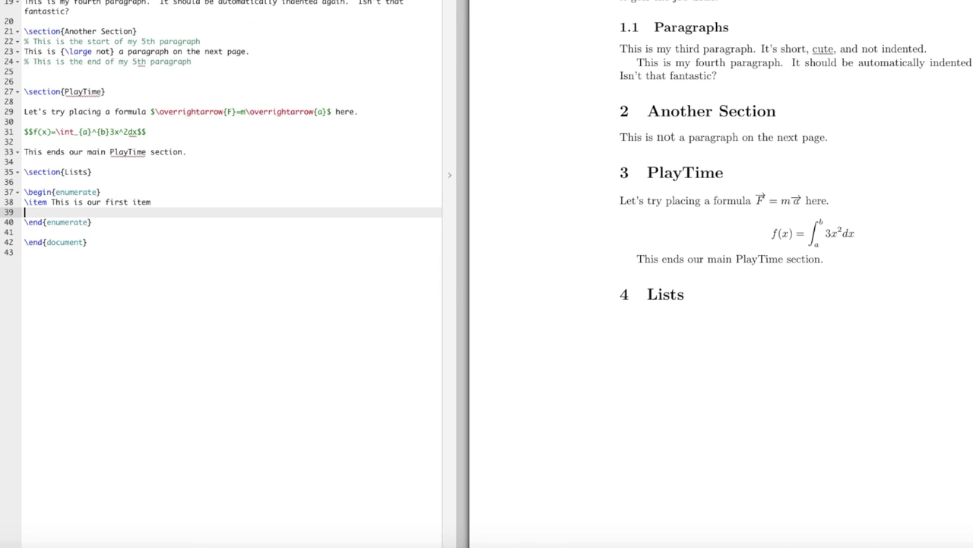
text(\item This is our second item)
key(Return)
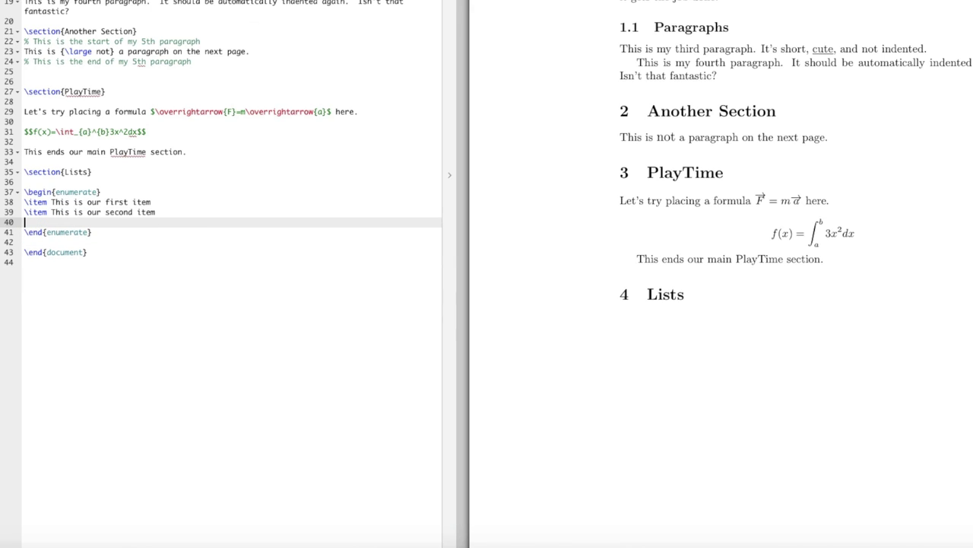
text(\item)
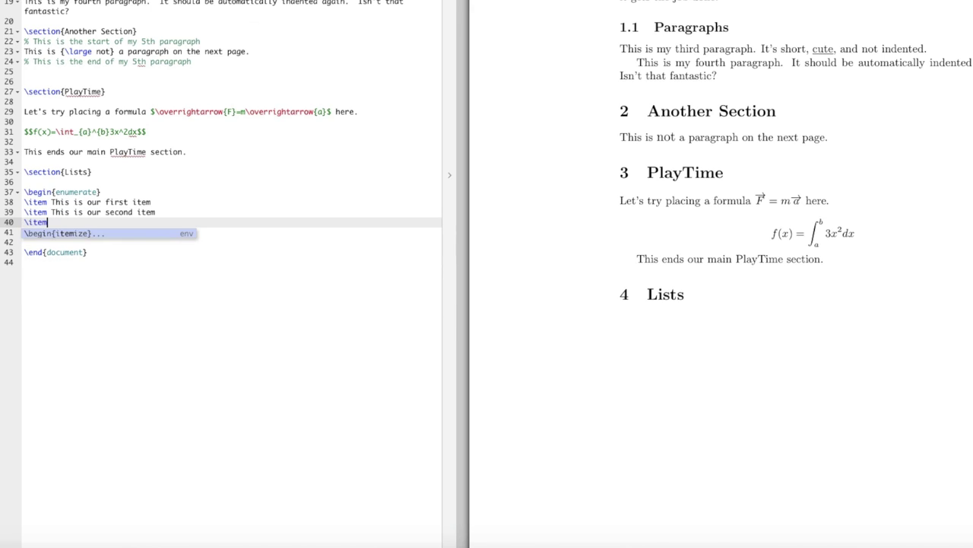
text( Believe it or not, our third item)
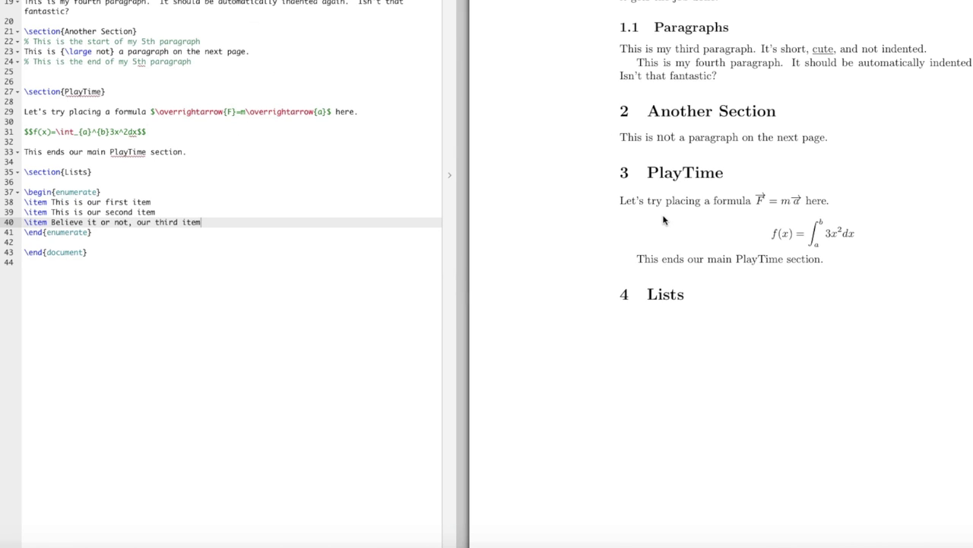
scroll(686, 275, down, 2)
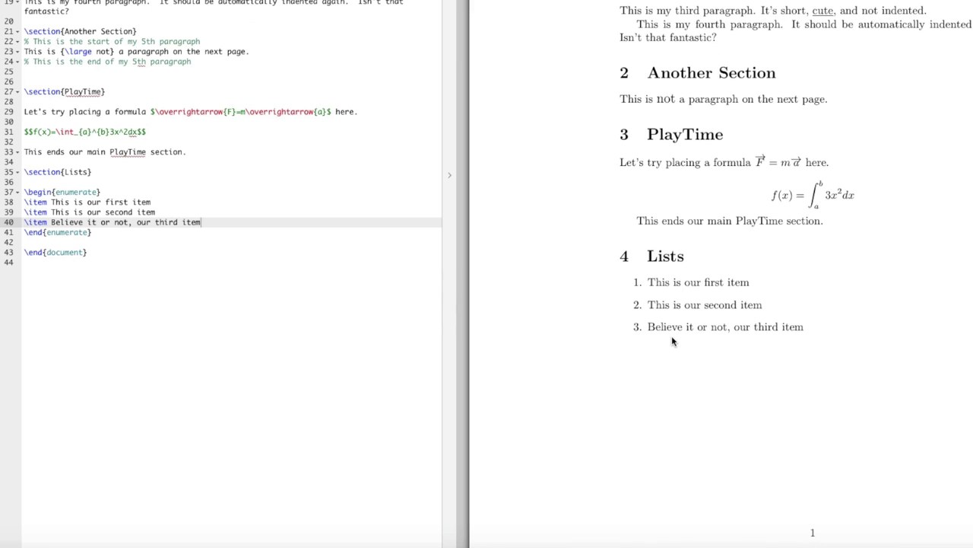
Insert an empty itemize environment with its \begin and \end lines below the enumerate list
click(370, 243)
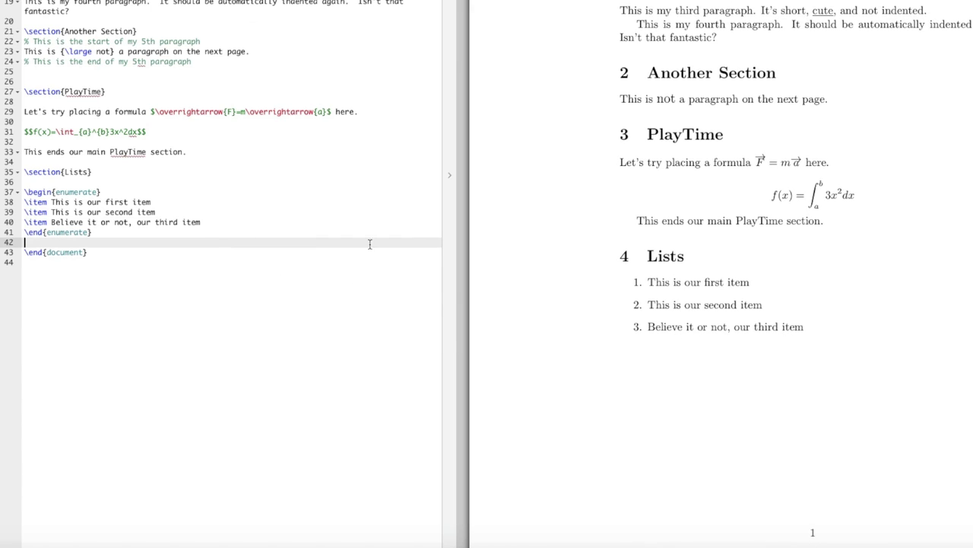
key(Return)
key(Return)
key(Return)
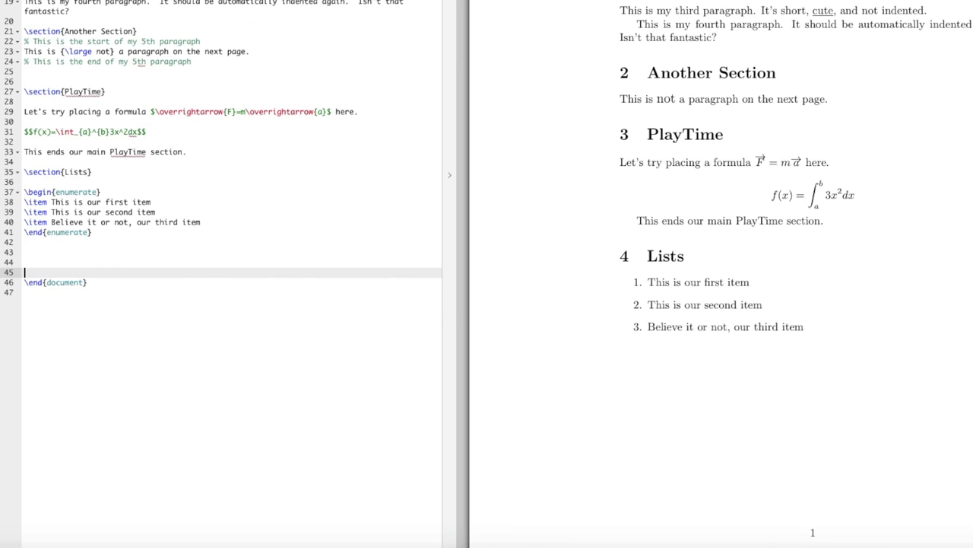
click(25, 261)
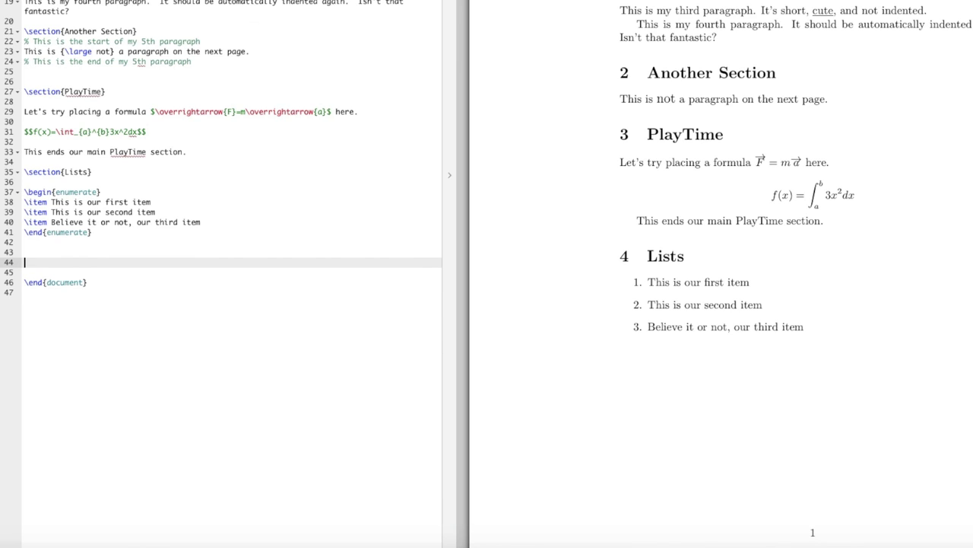
text(egin)
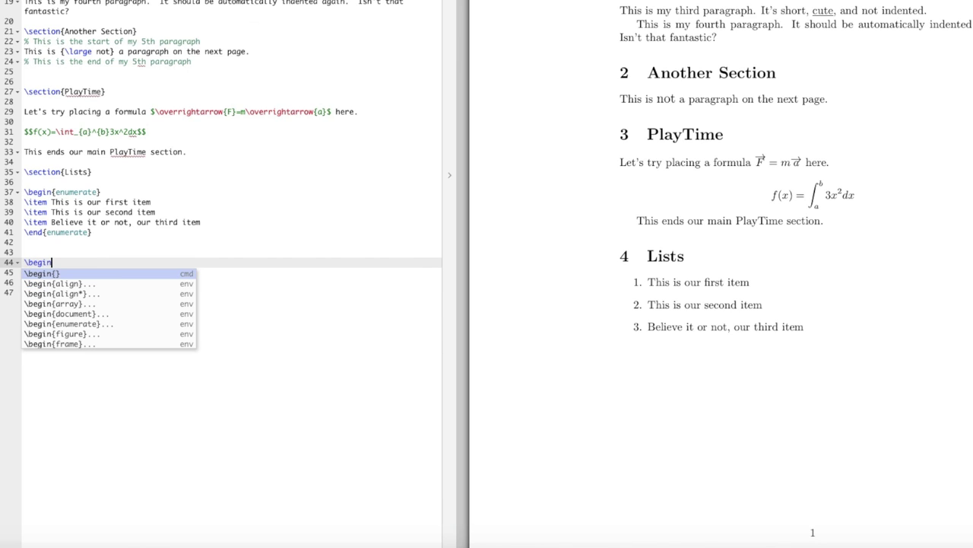
text({itemize)
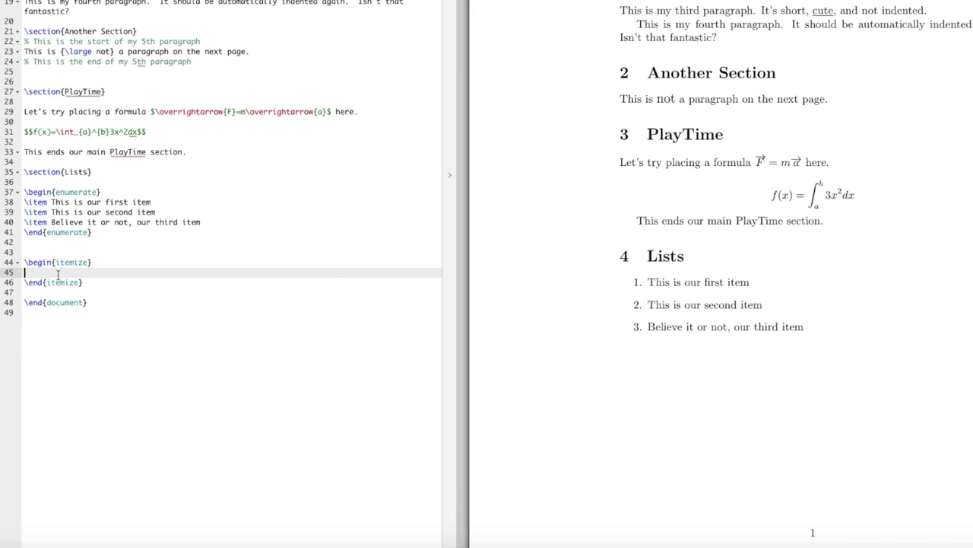
Add the items "This is our first item", "This isn't our first item" and "This is getting old by now" to the itemize list and recompile
text(\item This is our first item)
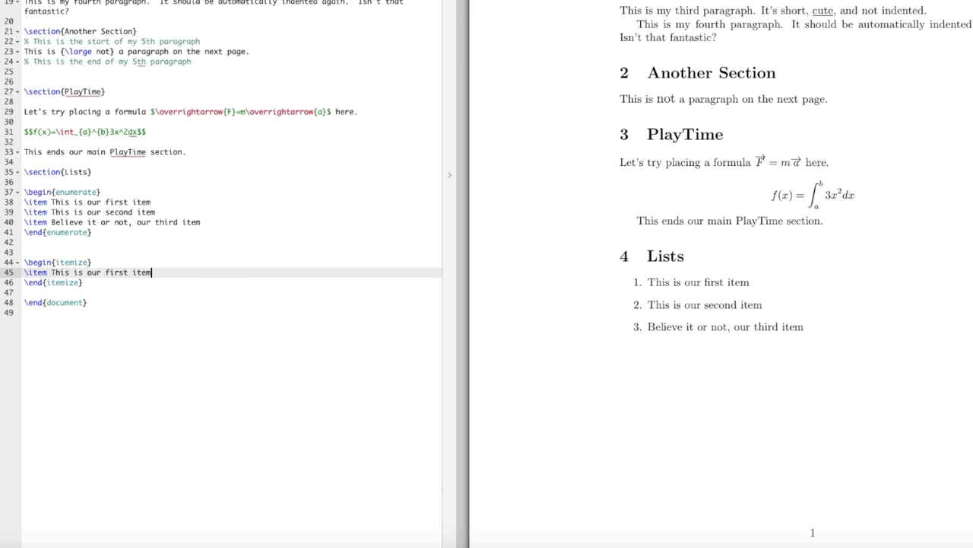
key(Return)
text(\item Thi)
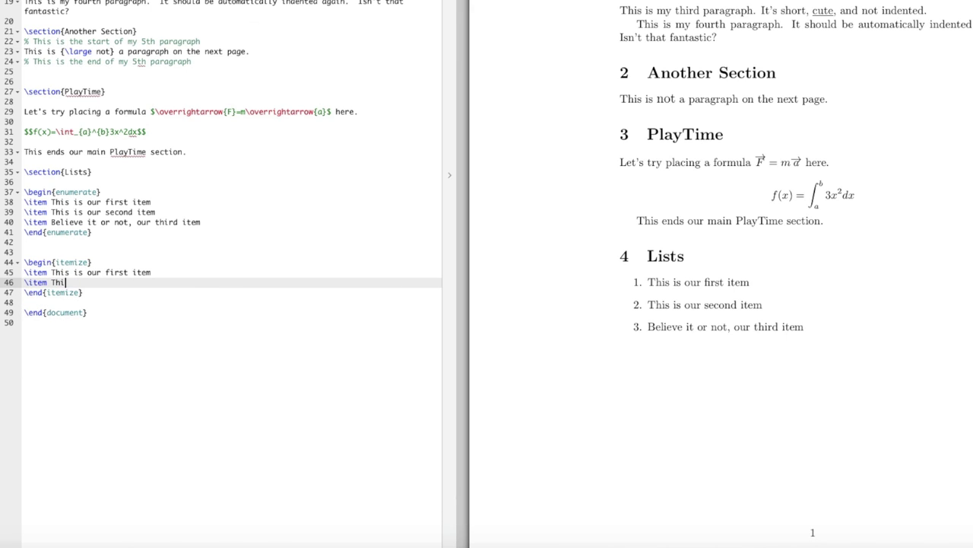
text(s isn't our first item)
key(Return)
text(\it)
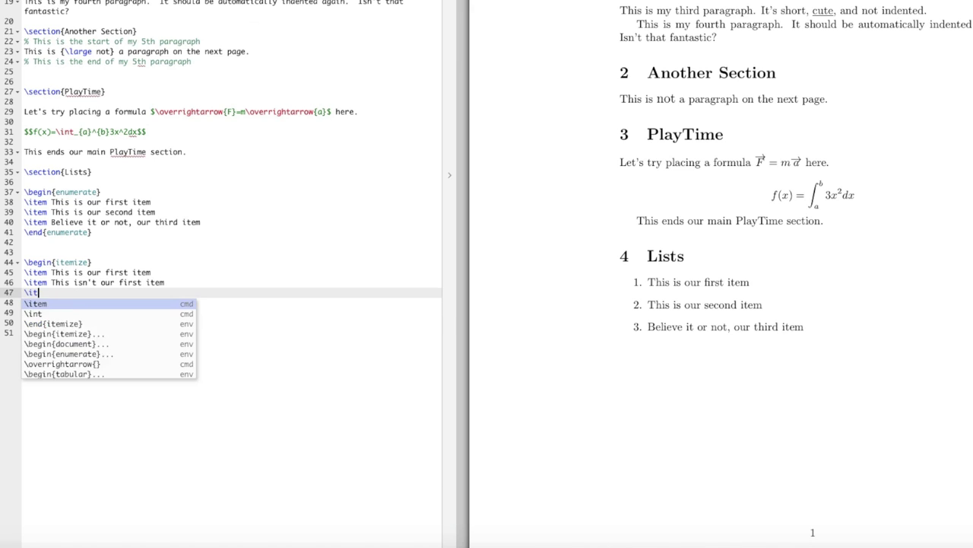
text(em This is getting old by now)
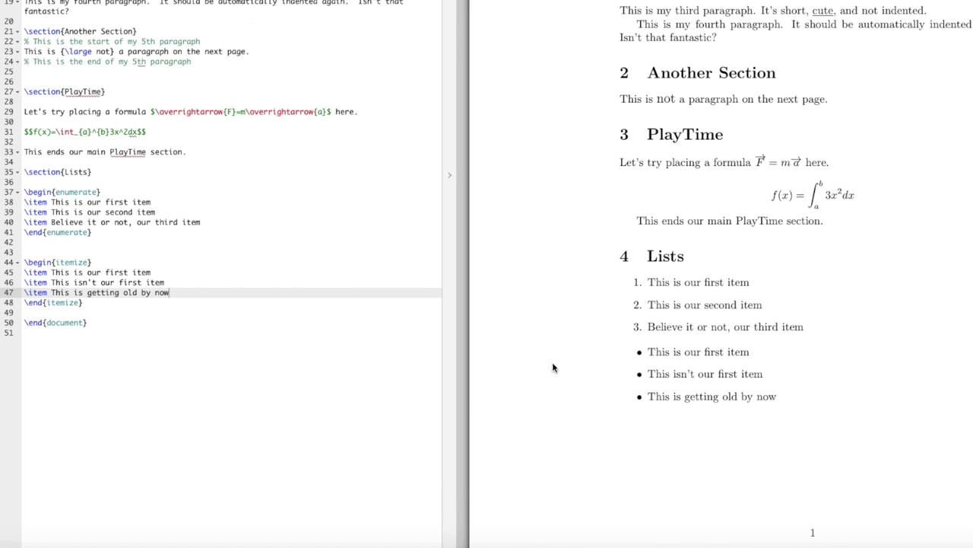
Insert an empty description environment with its \begin and \end lines between the itemize list and the end of the document
click(254, 311)
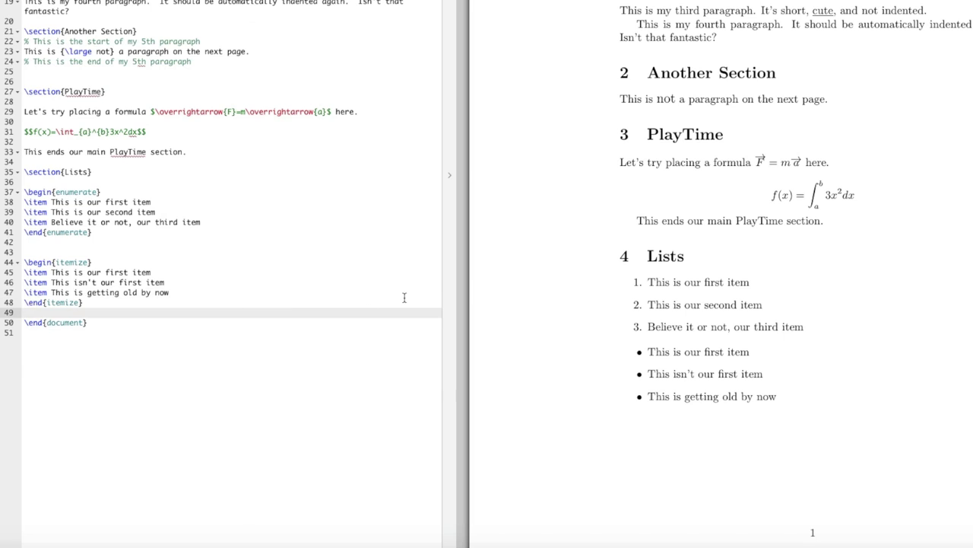
key(Return)
key(Return)
key(Return)
key(Up)
key(Up)
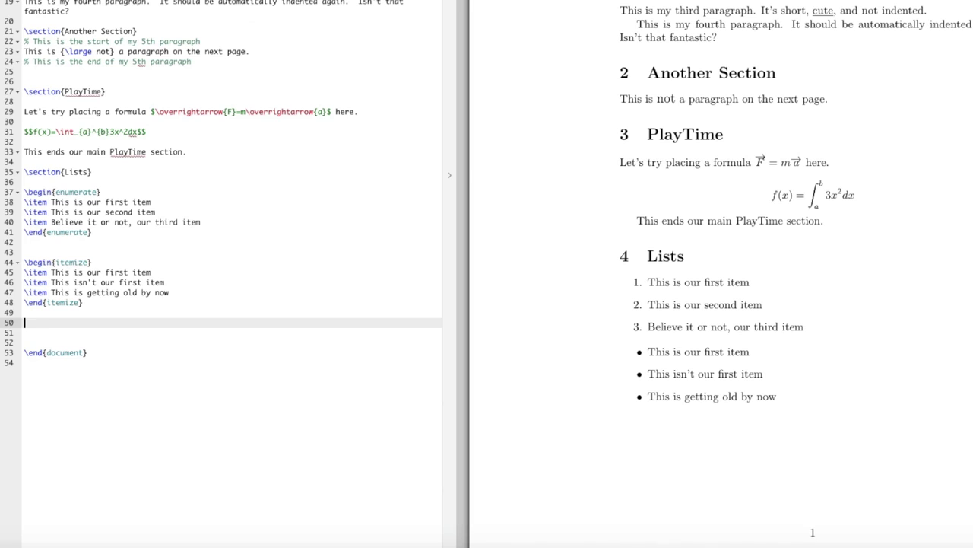
text(\e)
text(egin)
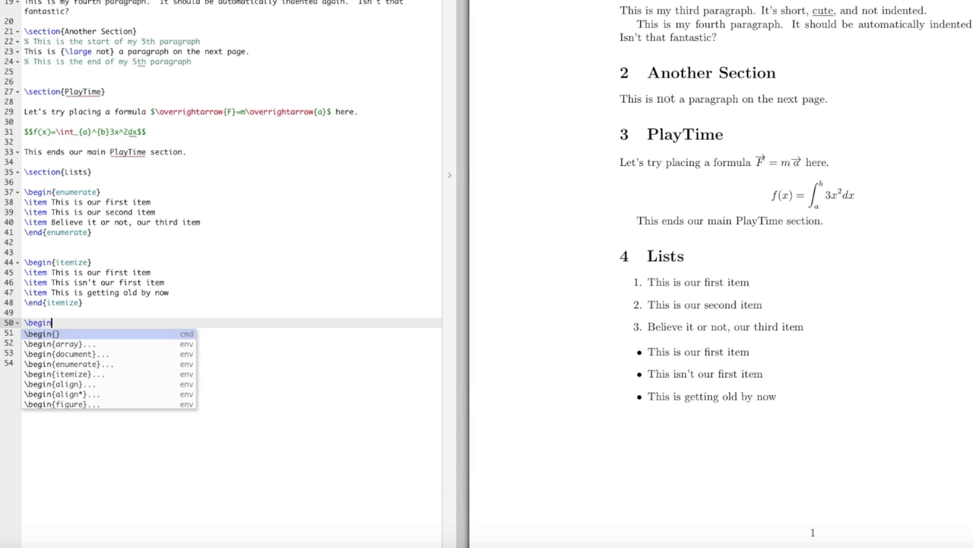
text({desc)
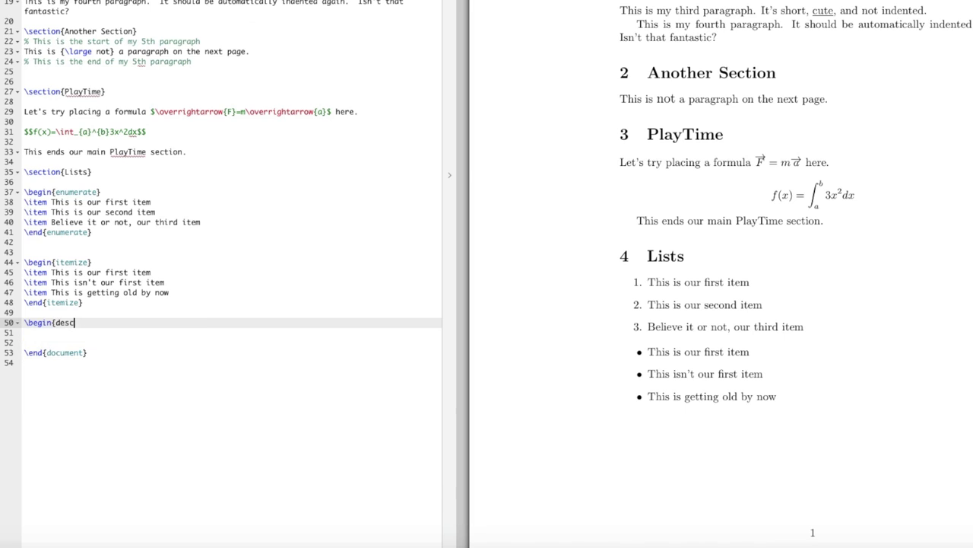
text(ription})
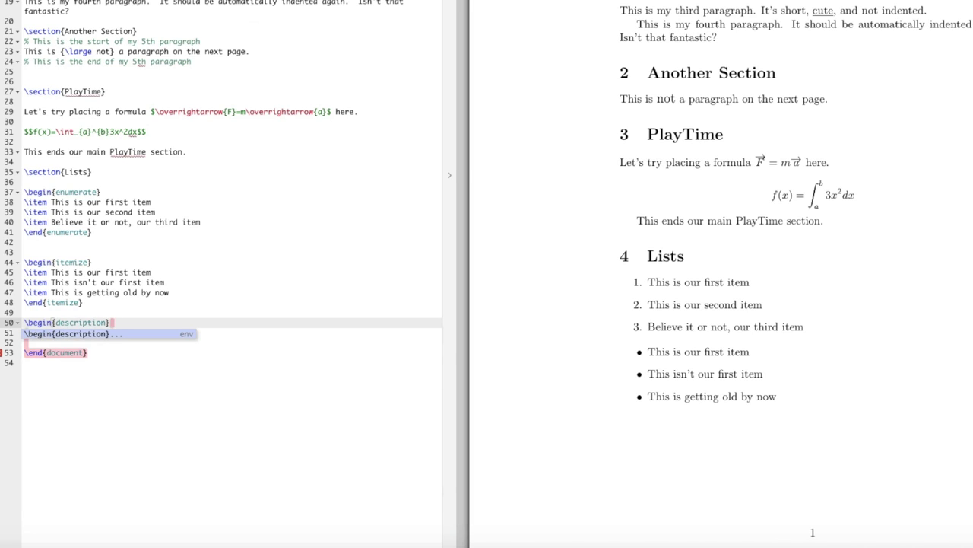
key(Return)
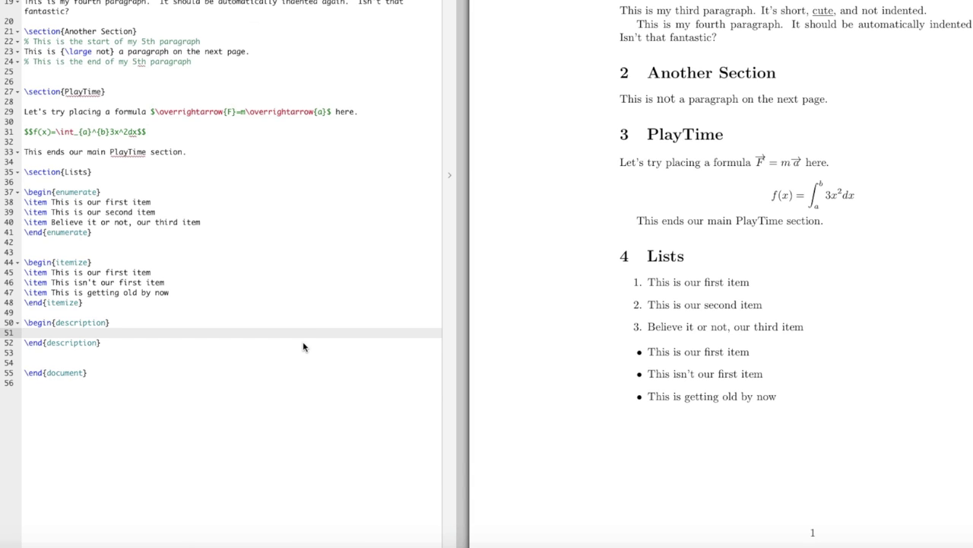
Add a description item labelled "Bulleted Lists" with the text "Useful for lists of materials"
text(\item)
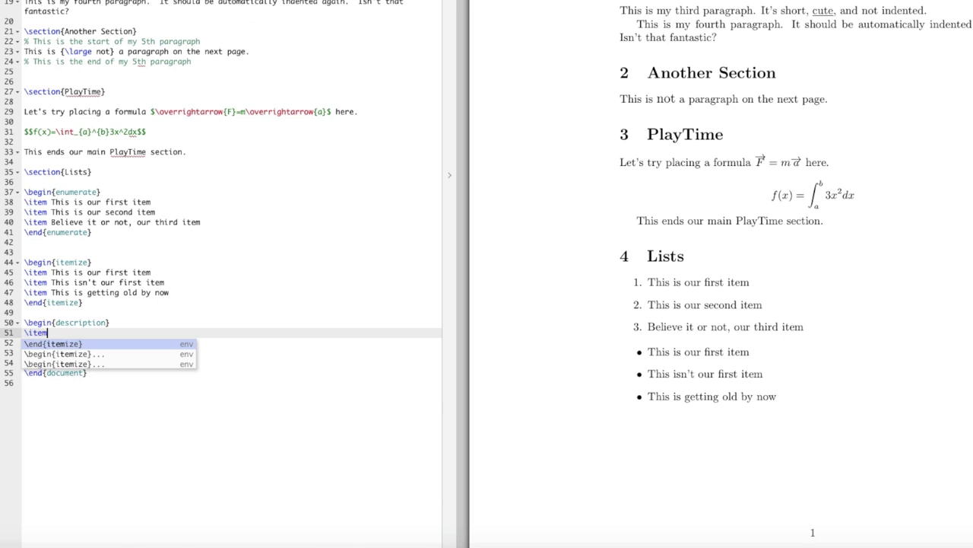
text([)
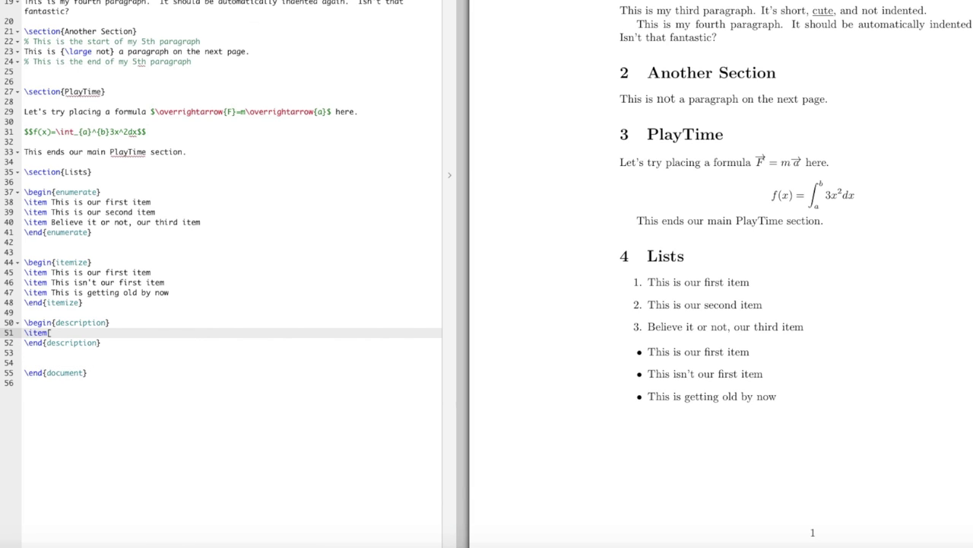
text(Bulleted Lists] useful)
key(BackSpace)
key(BackSpace)
key(BackSpace)
key(BackSpace)
key(BackSpace)
key(BackSpace)
text(Useful for)
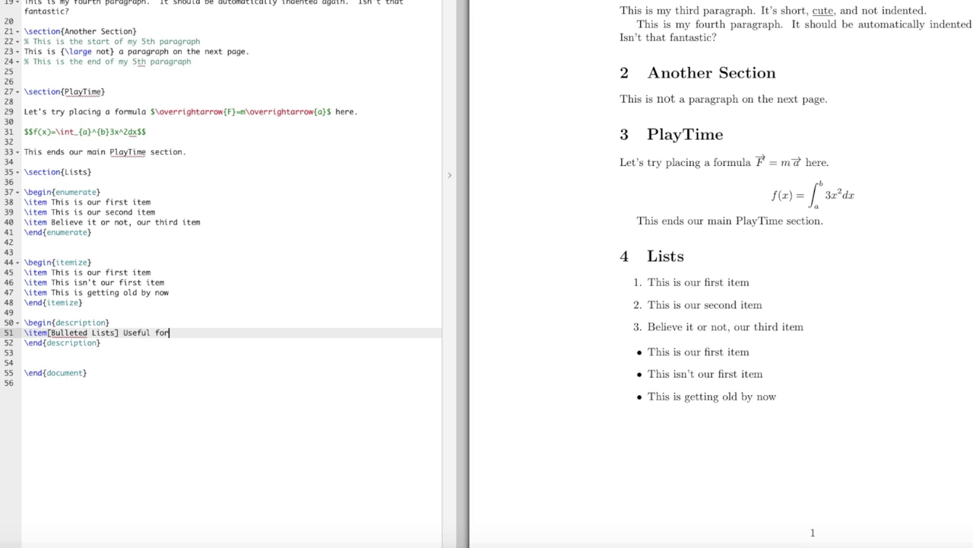
text( lists of materials)
Add a second description item labelled "Numbered Lists" with the text "Useful for procedures"
key(Return)
text(\item)
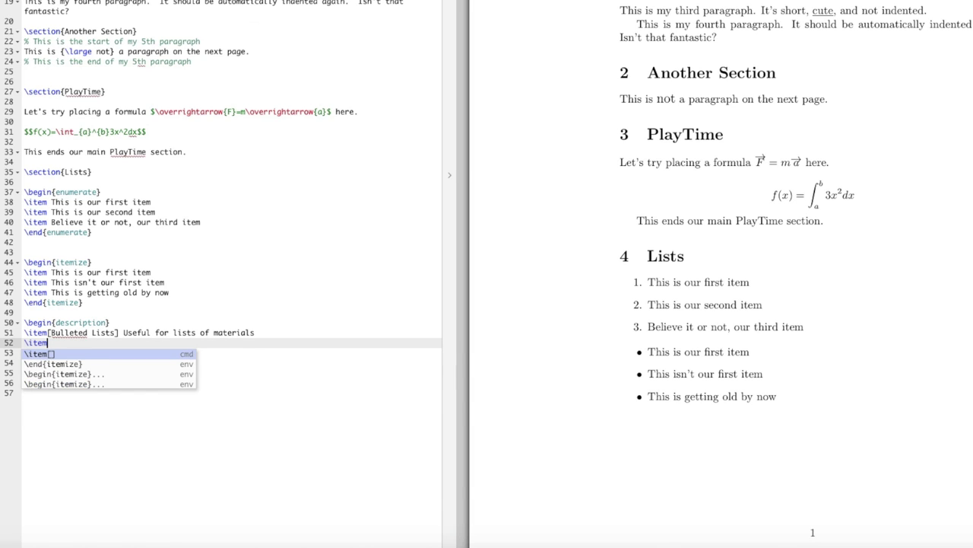
text([)
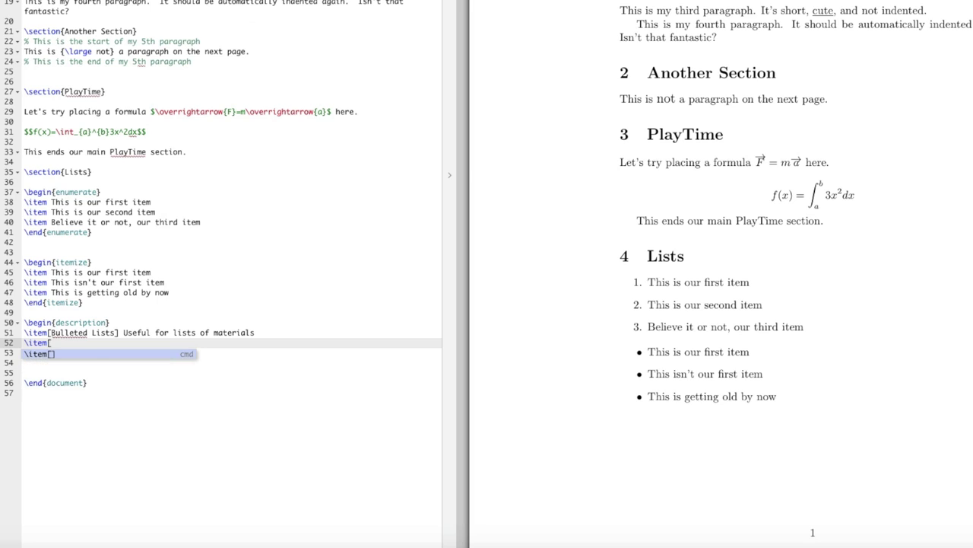
text(Numbered Lists)
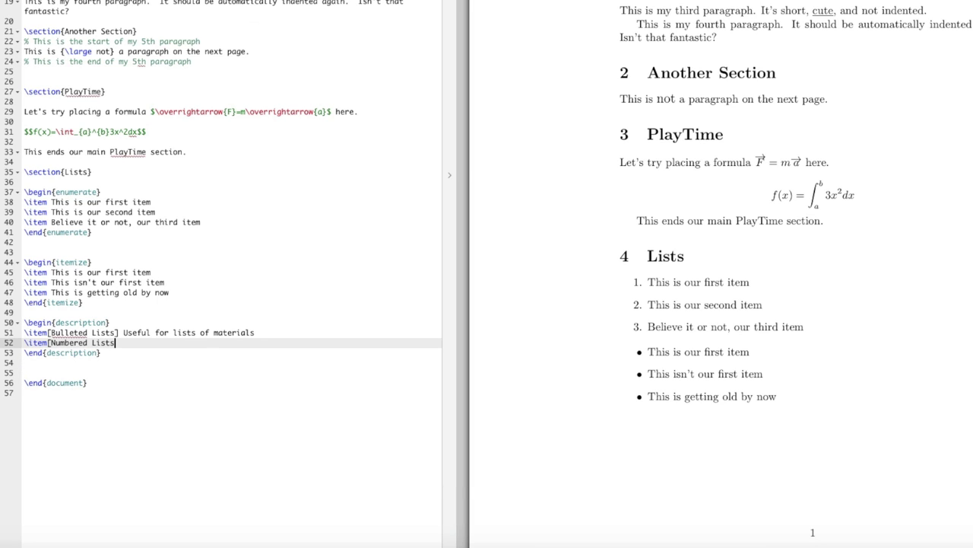
text(] Useful for procedures)
Add a third description item, "\item{Description Lists] Usefor for vocabulary", recompile and check the list in the preview
key(Return)
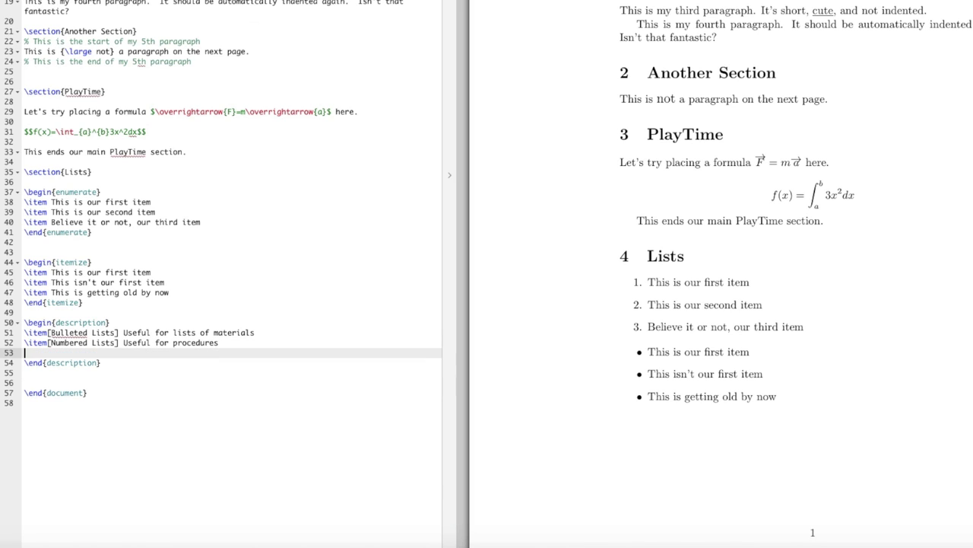
text(\item)
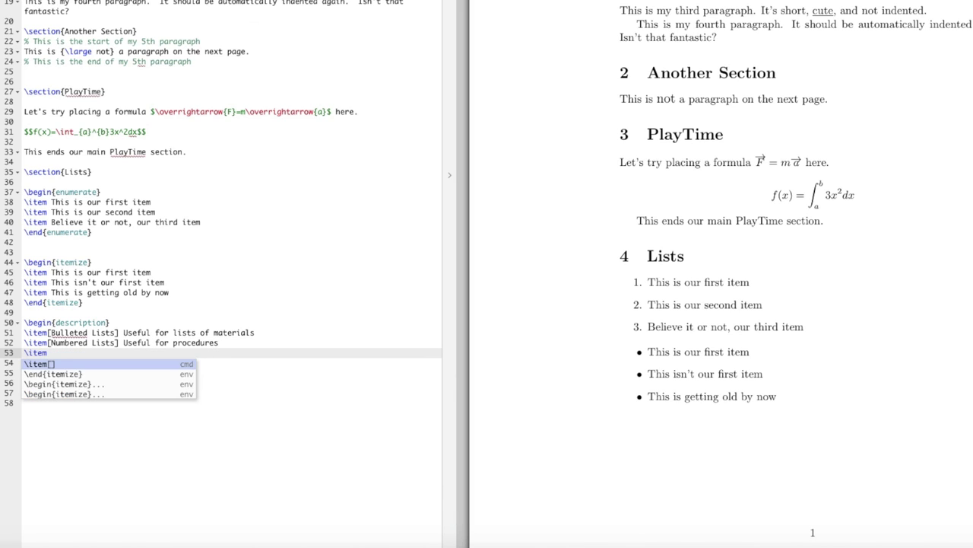
text({Description L)
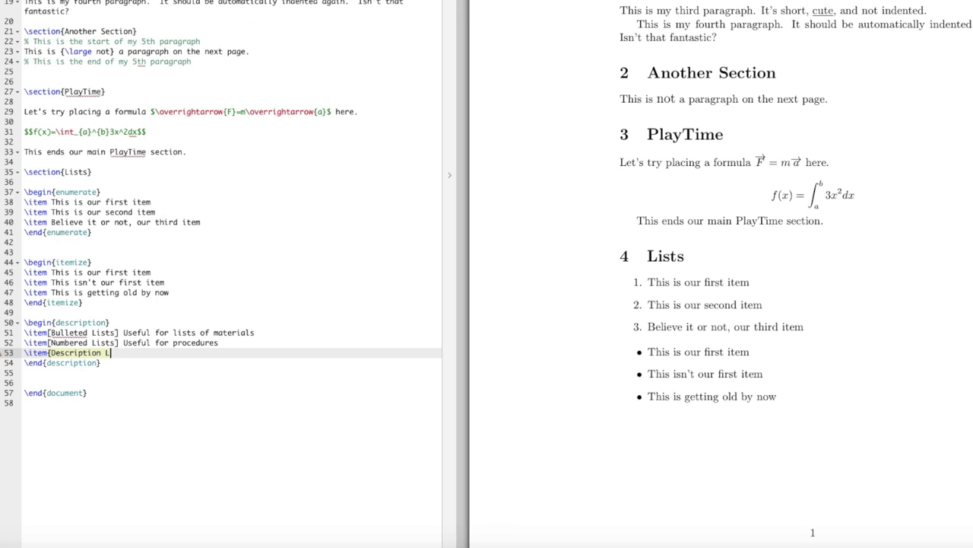
text(ists] Usefor for vocabulary)
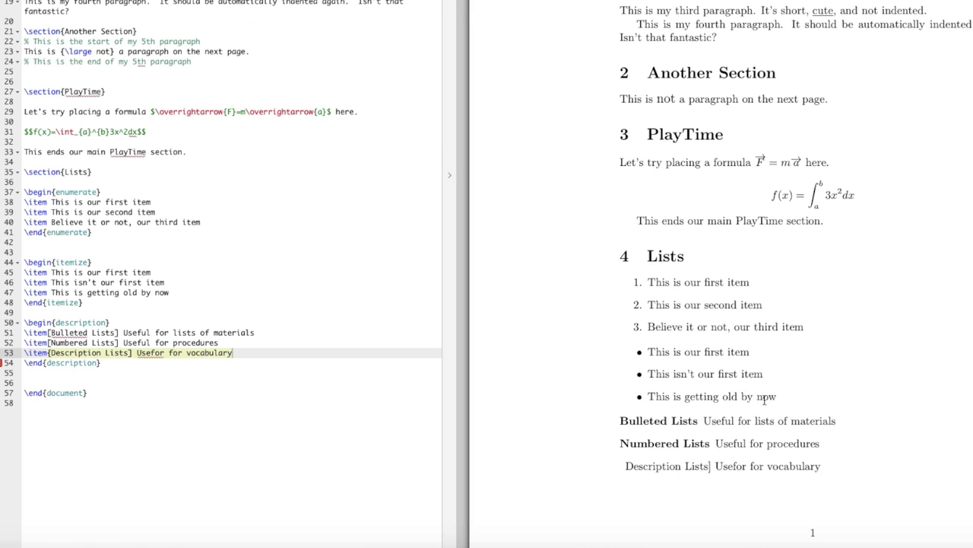
scroll(757, 414, down, 2)
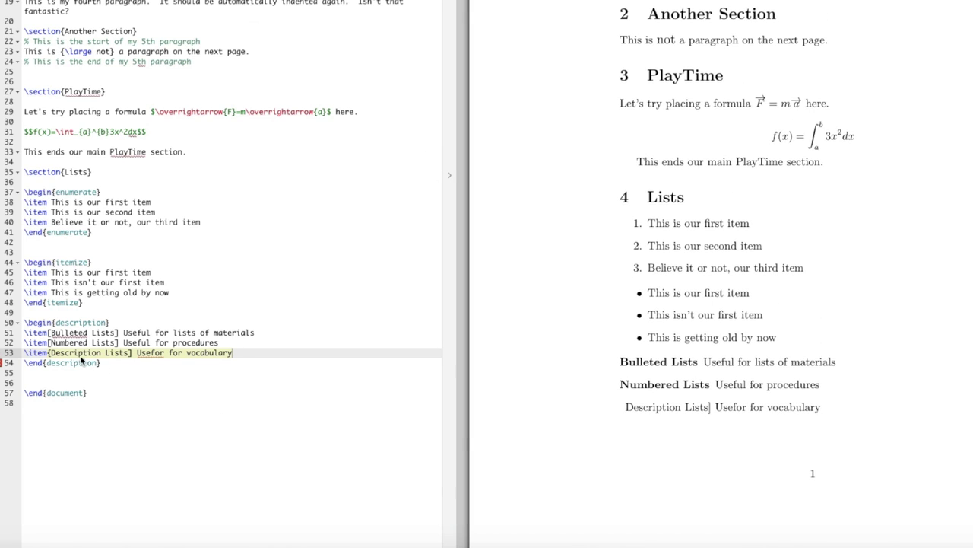
Correct the third description item's opening brace to a square bracket and its misspelled first word to "Useful"
click(51, 353)
key(BackSpace)
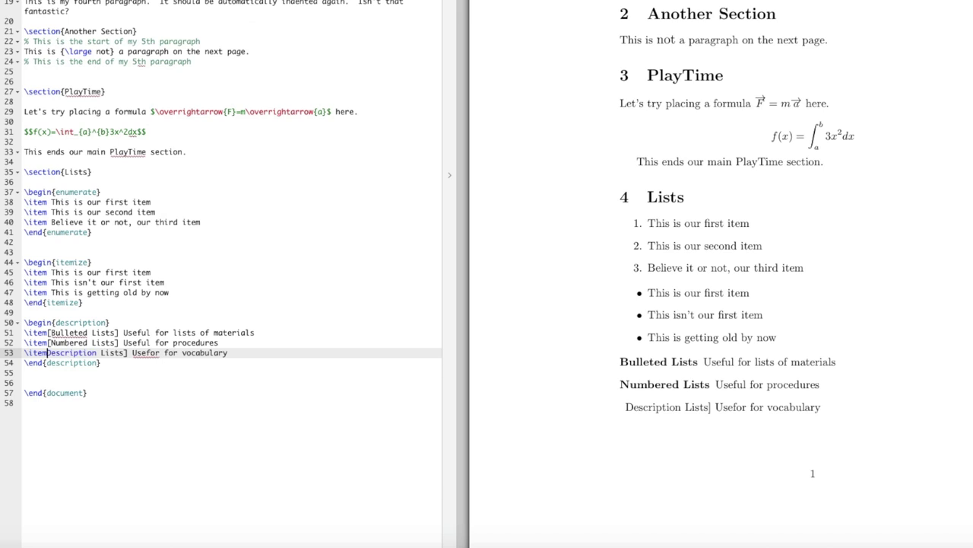
text([)
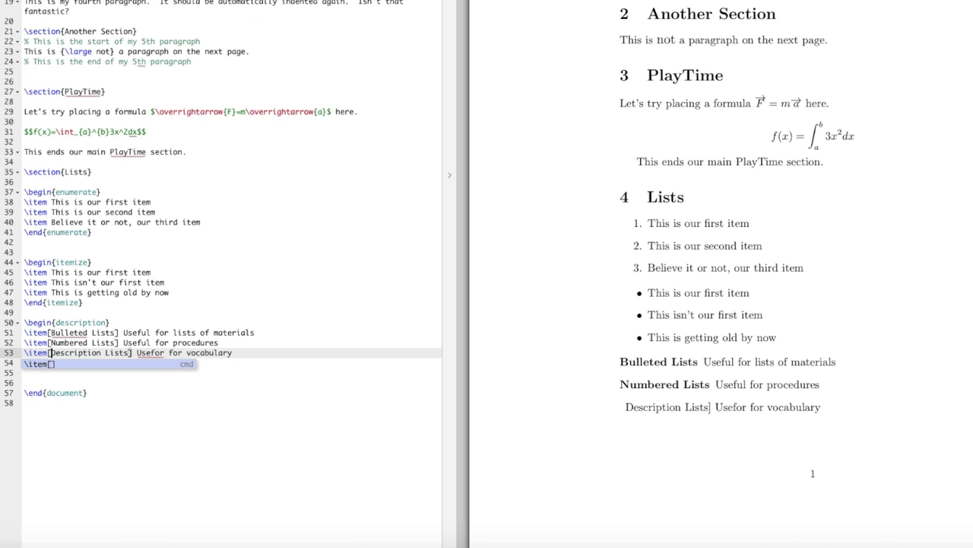
click(155, 354)
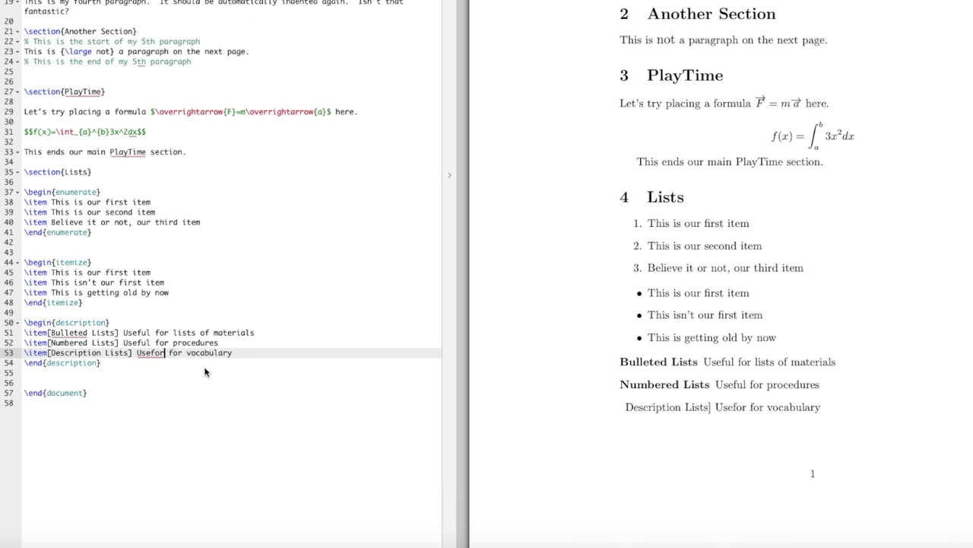
key(Delete)
key(Delete)
text(ul)
Open the APlusPhysics website in a new tab and read through its LaTeX guide, from the contents to the package listings
key(super+t)
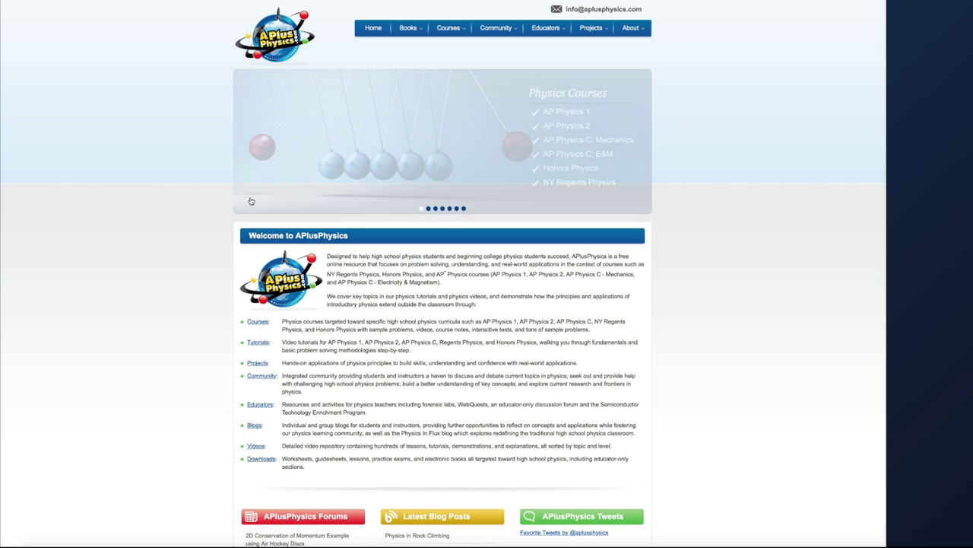
click(636, 28)
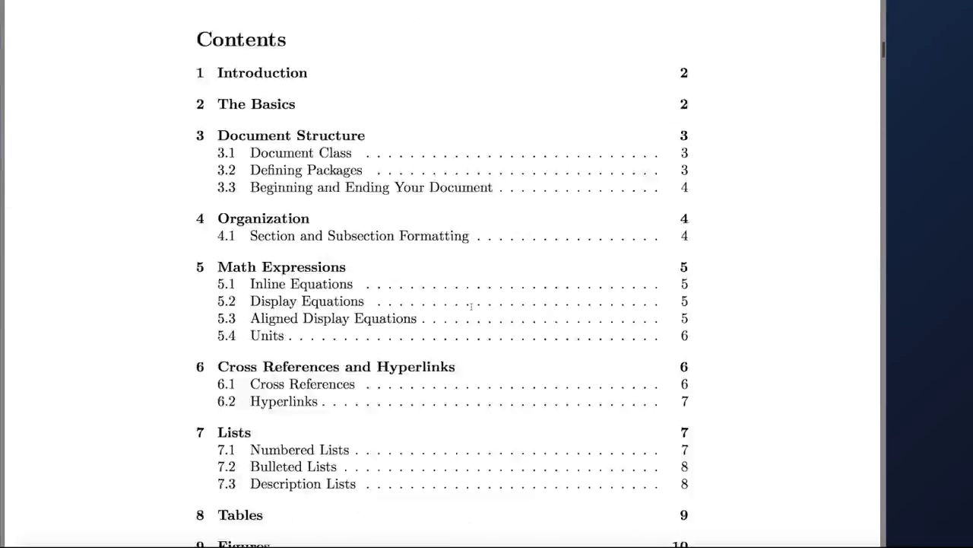
scroll(470, 306, down, 15)
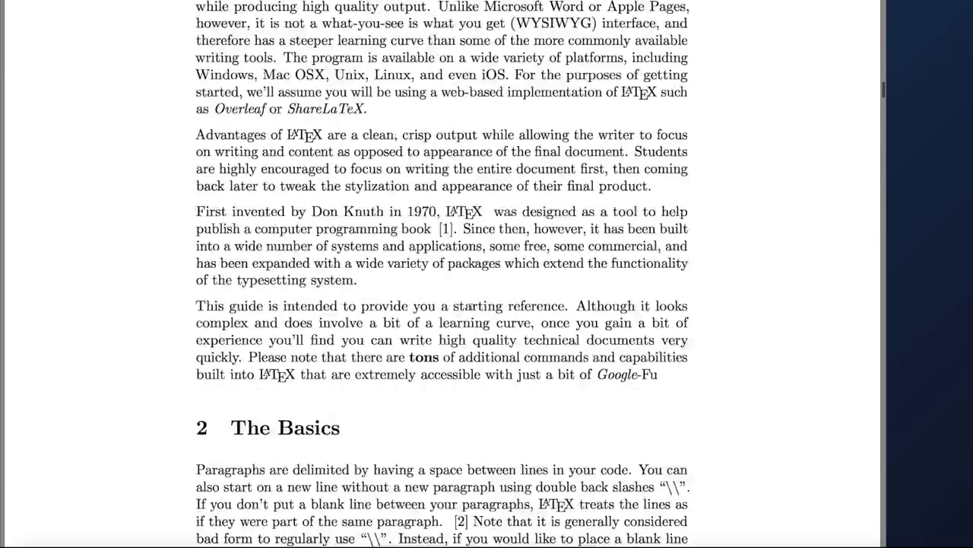
scroll(471, 306, down, 15)
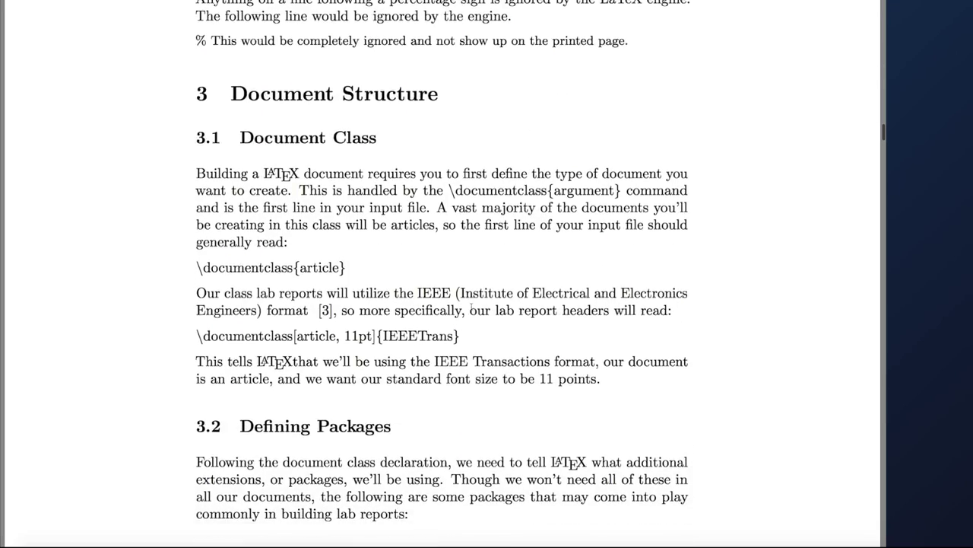
scroll(471, 307, down, 15)
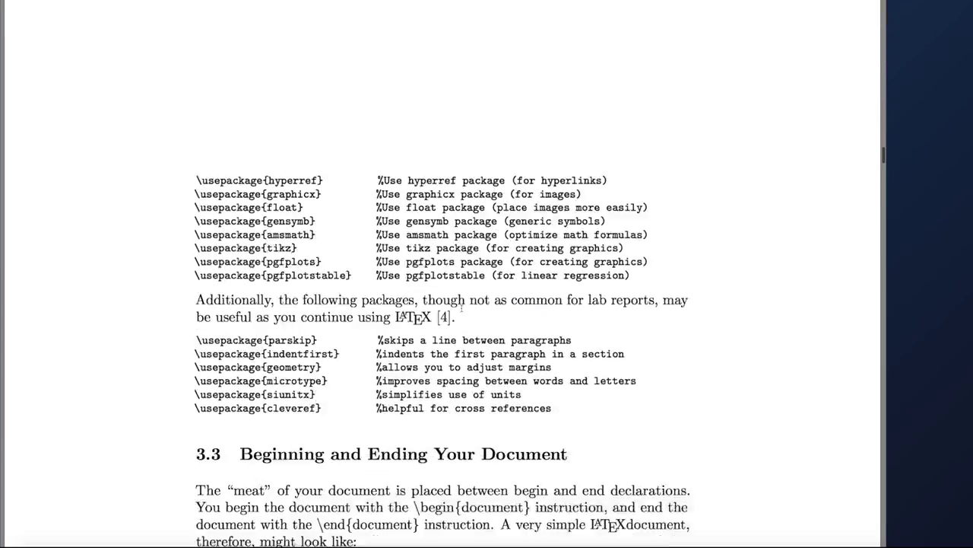